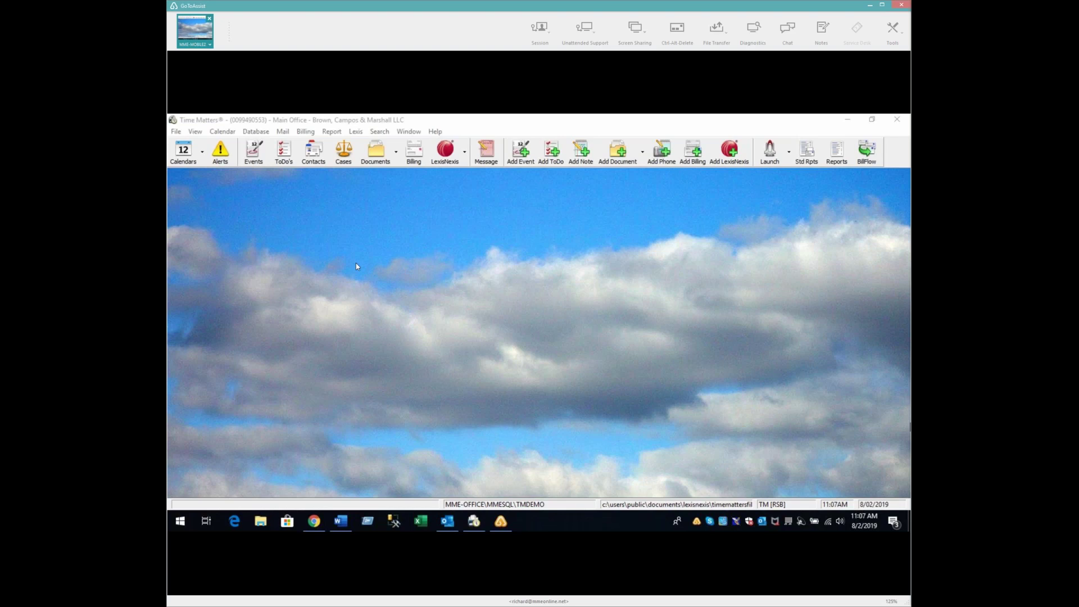
Step: Browse the File menu commands, then close the menu
left_click(177, 132)
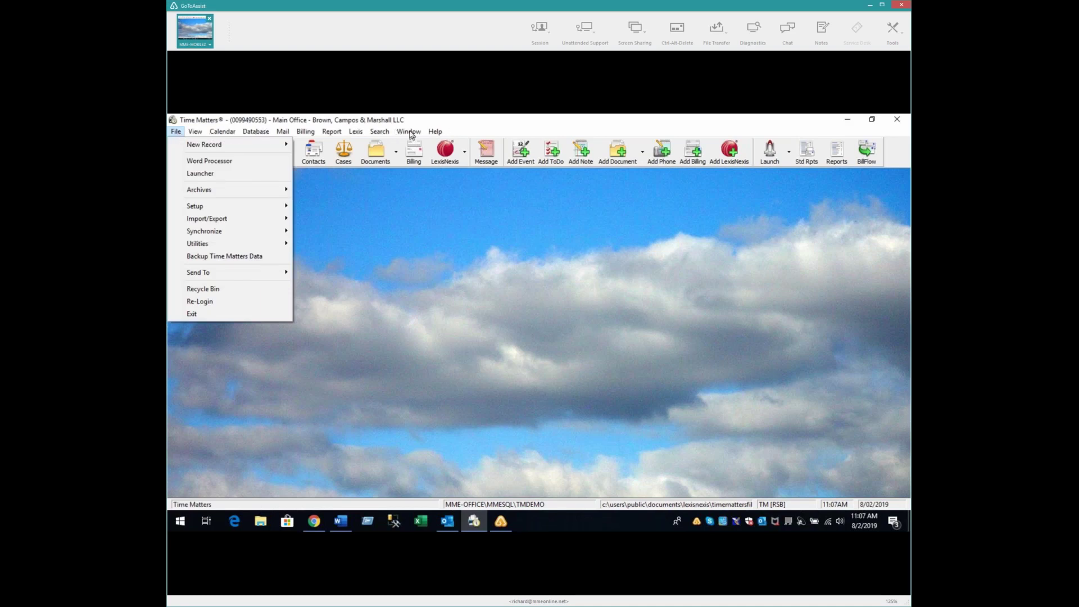
mouse_move(306, 132)
left_click(497, 124)
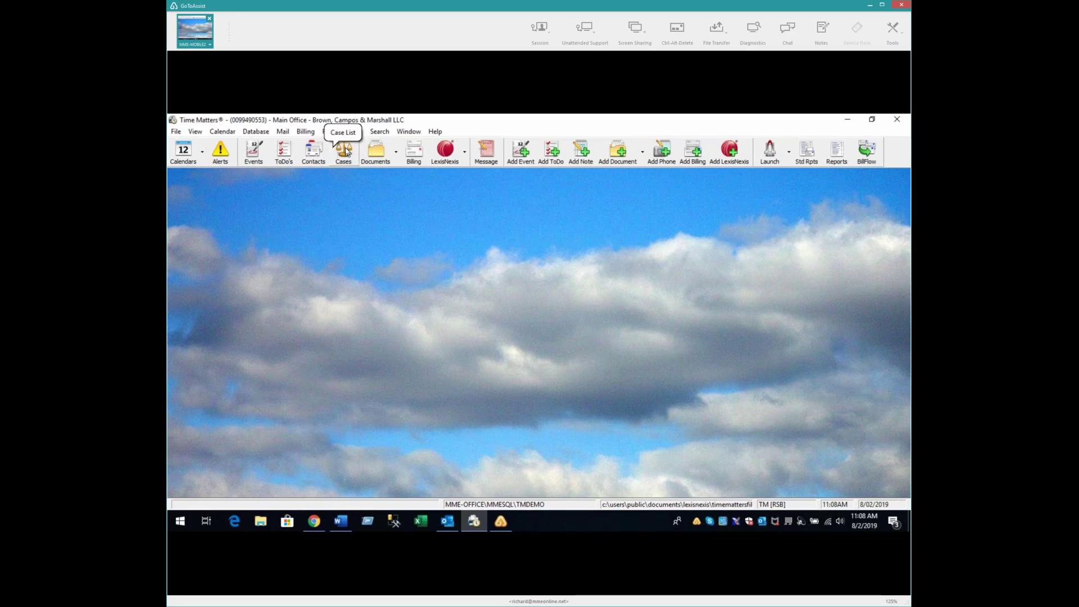
Step: Jump to the M entries in the Contacts list and open the MME Consulting Services, LLC record
left_click(316, 163)
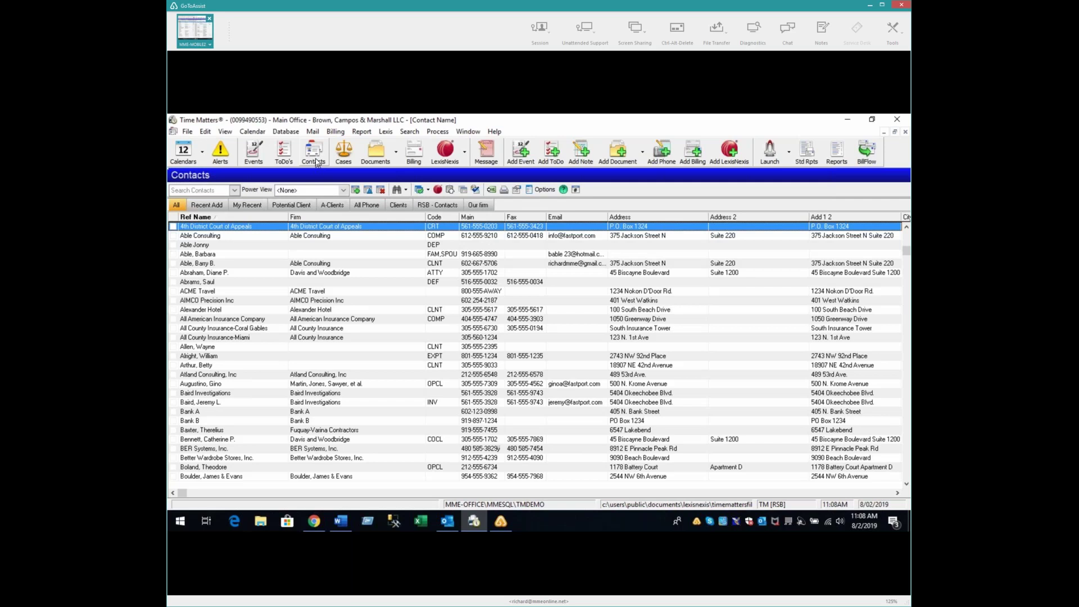
type("mm")
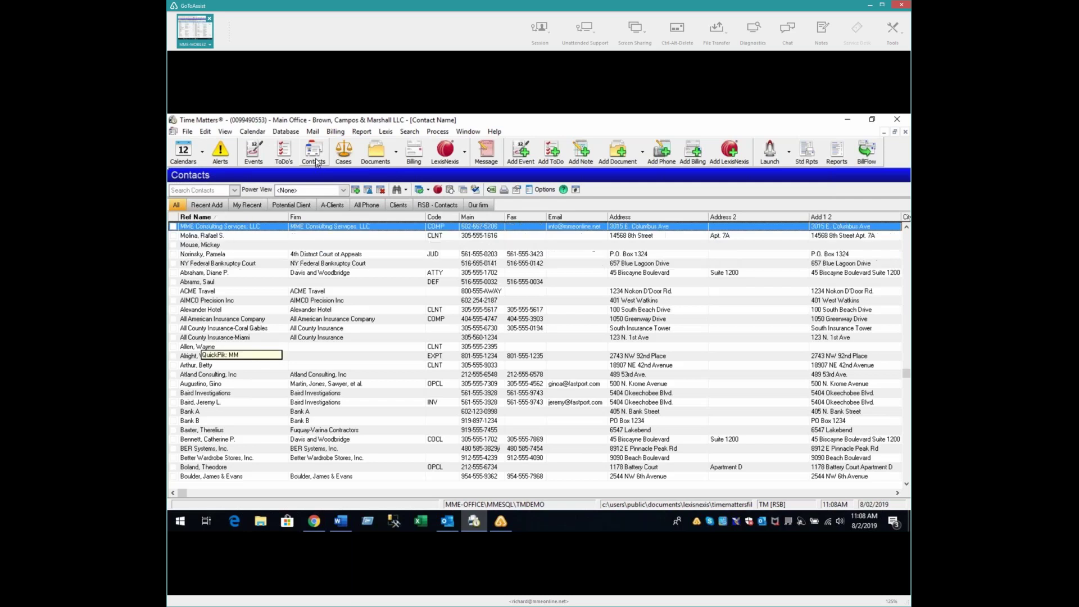
type("e")
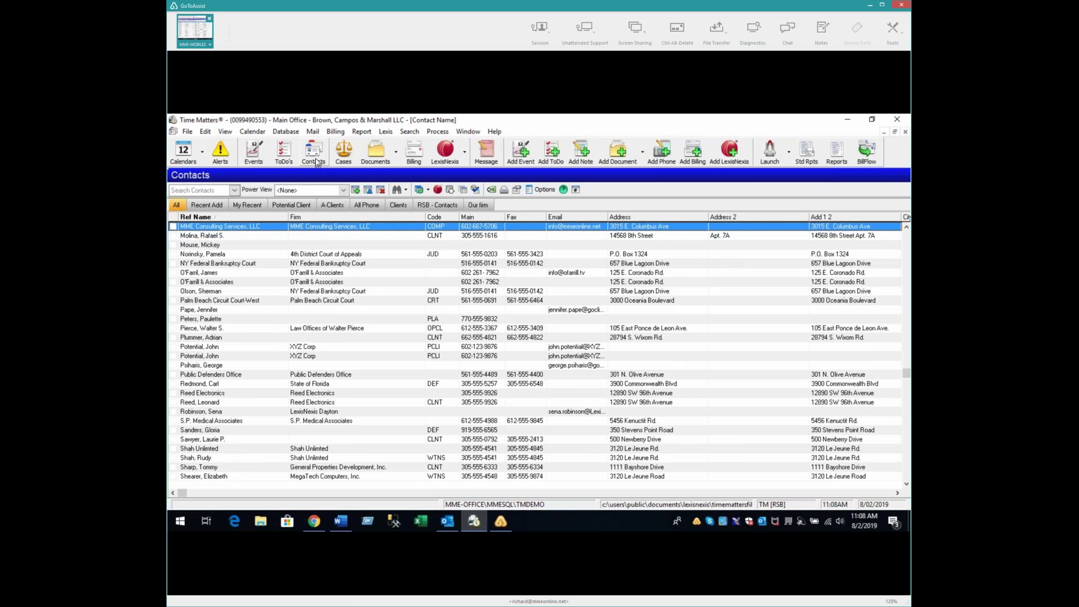
type("marx")
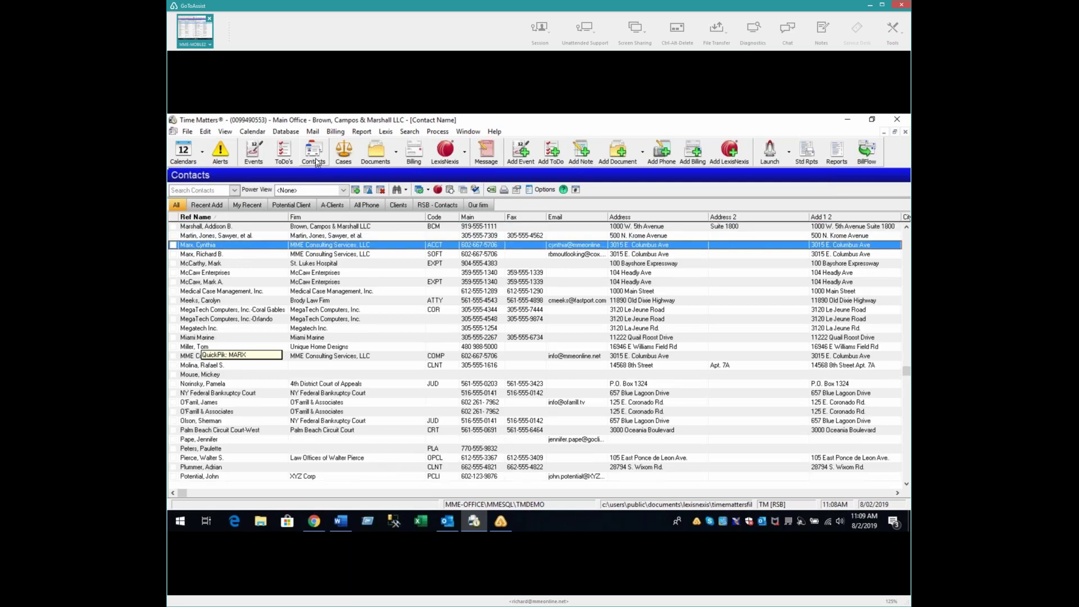
key("Down")
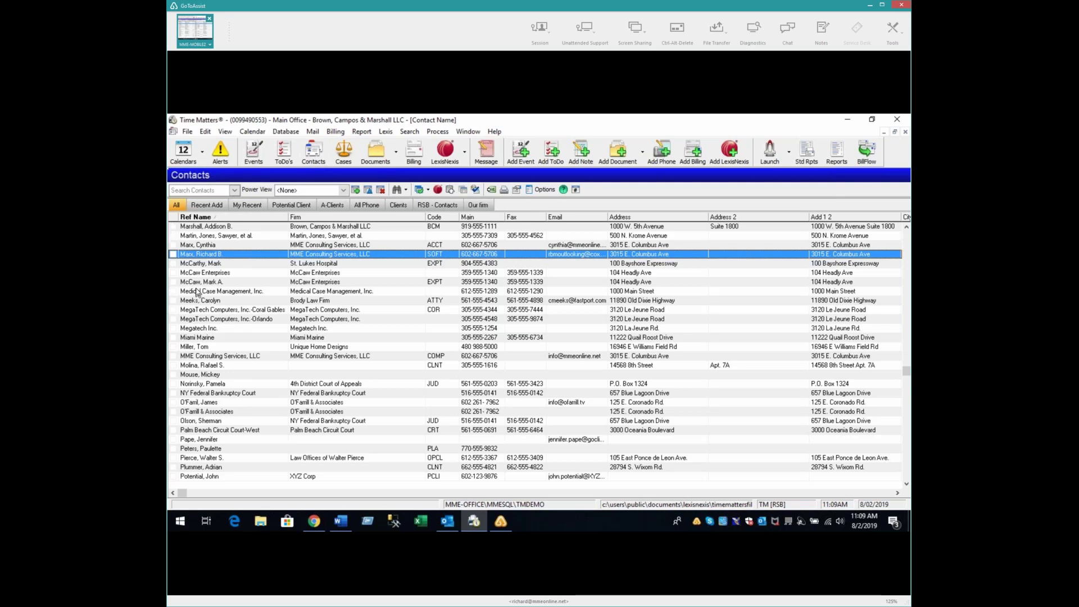
left_click(200, 358)
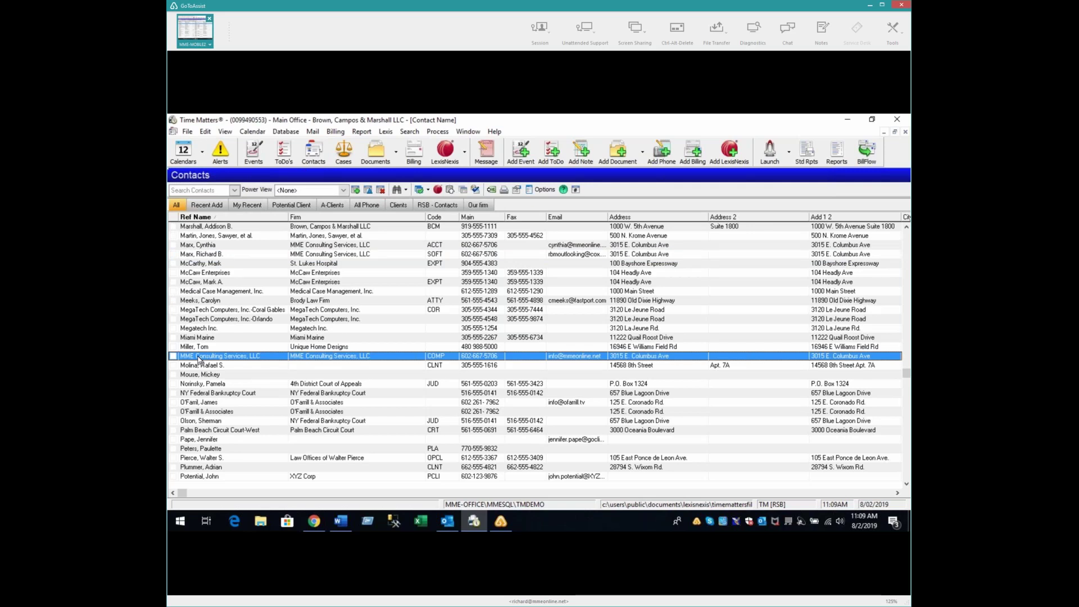
double_click(199, 358)
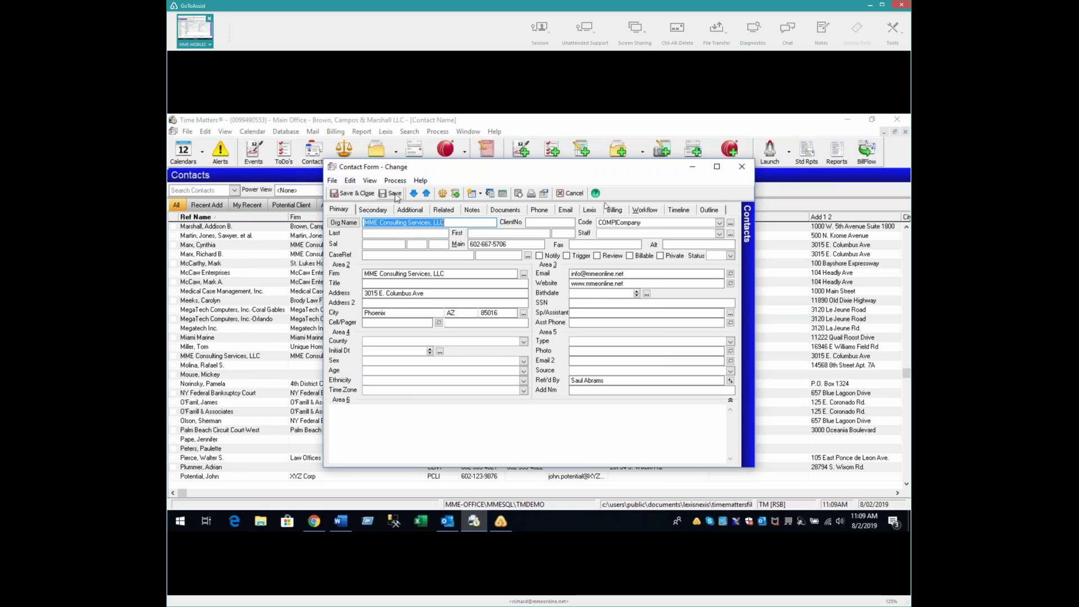
left_click(371, 214)
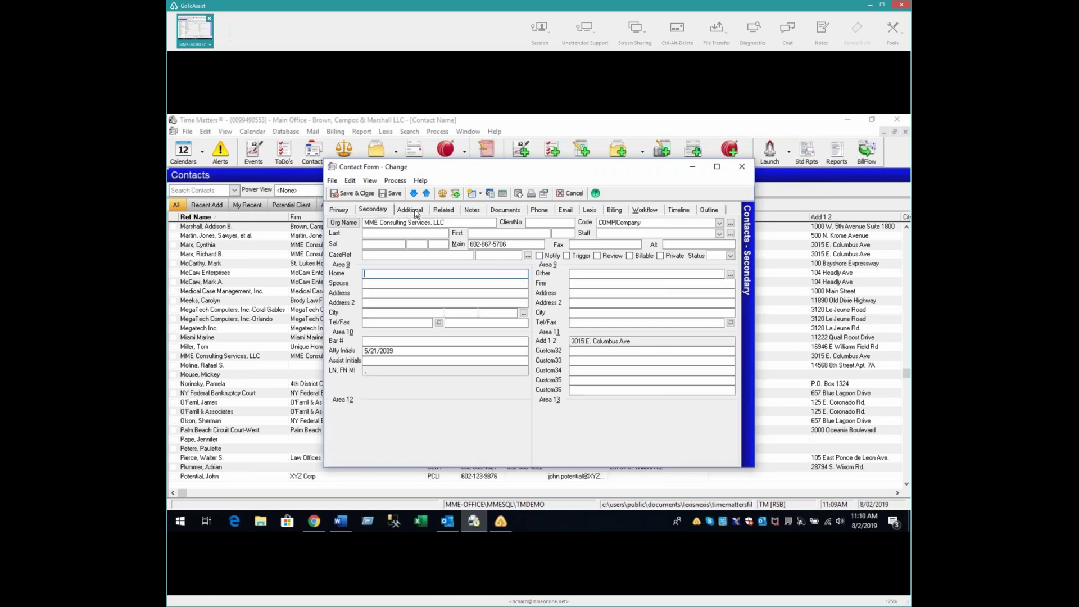
left_click(416, 214)
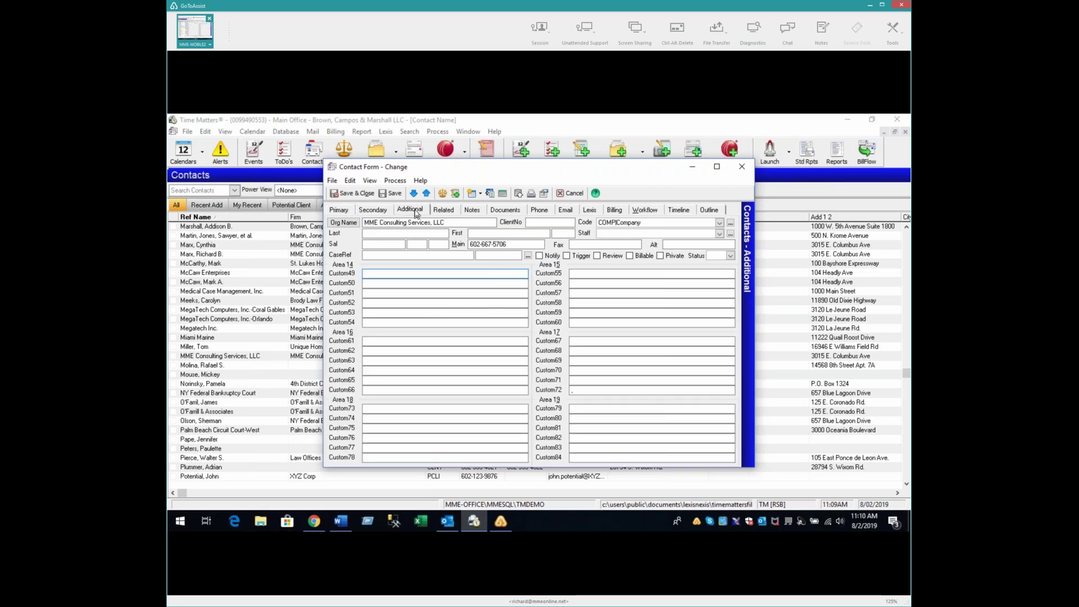
left_click(340, 211)
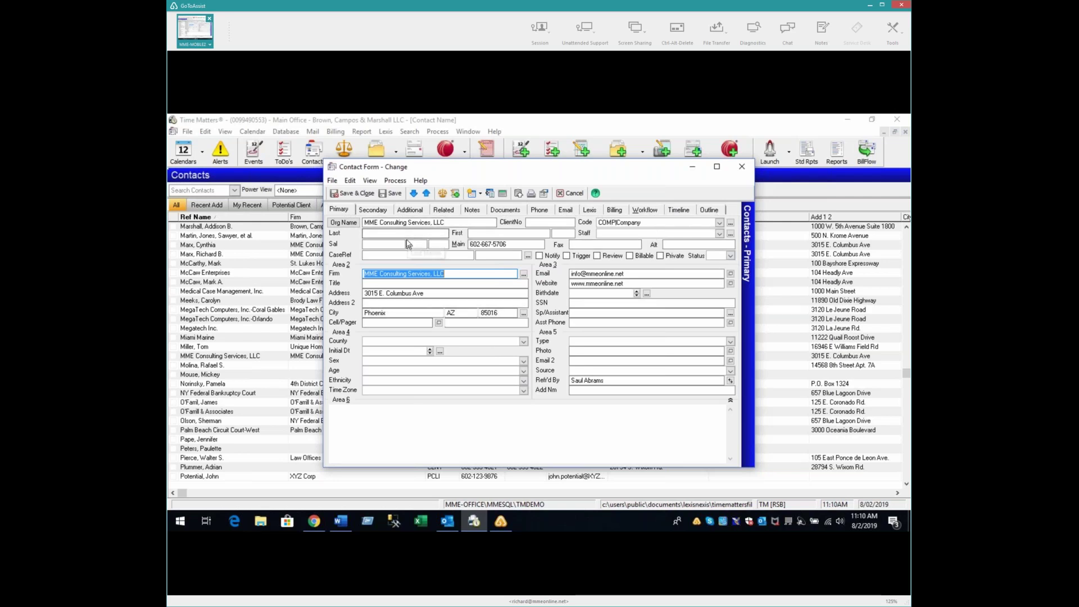
left_click(355, 194)
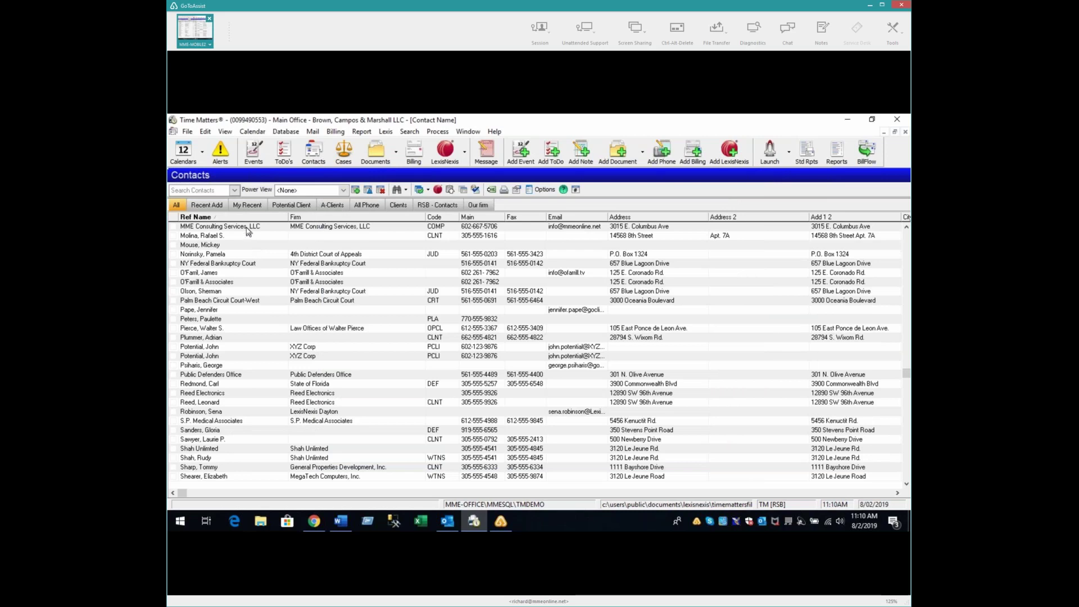
left_click(248, 228)
Step: Open the SOFT-coded contact and link MME Consulting Services, LLC as its firm
type("ma")
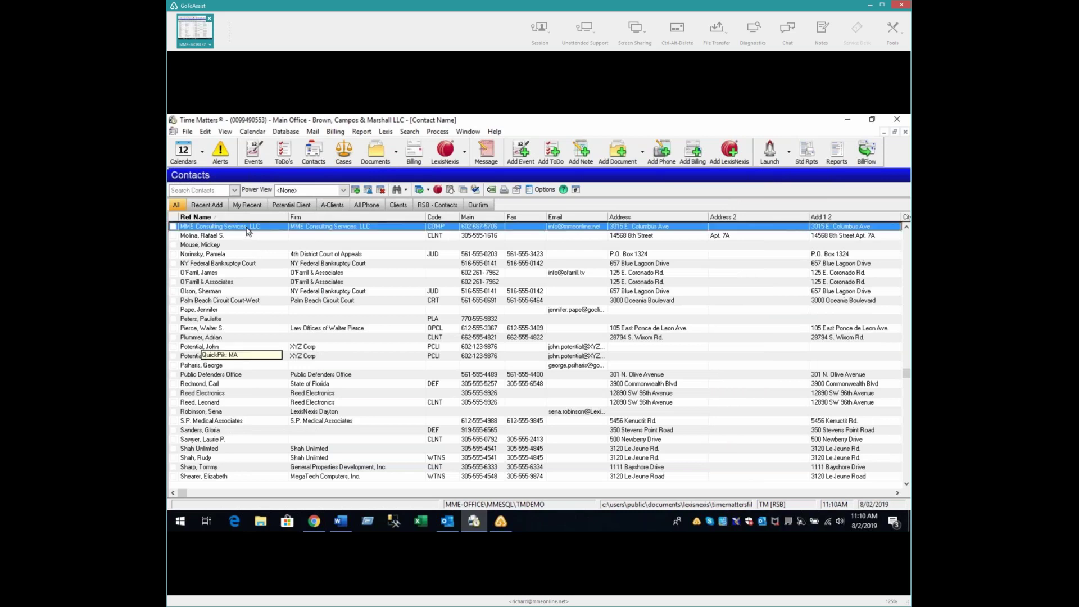
type("rx")
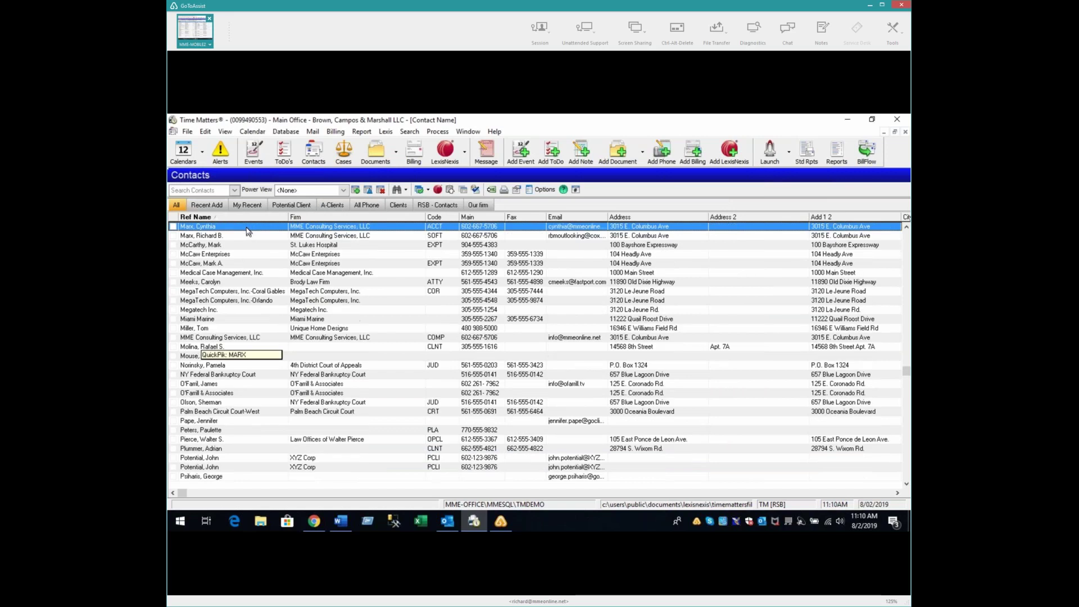
left_click(336, 238)
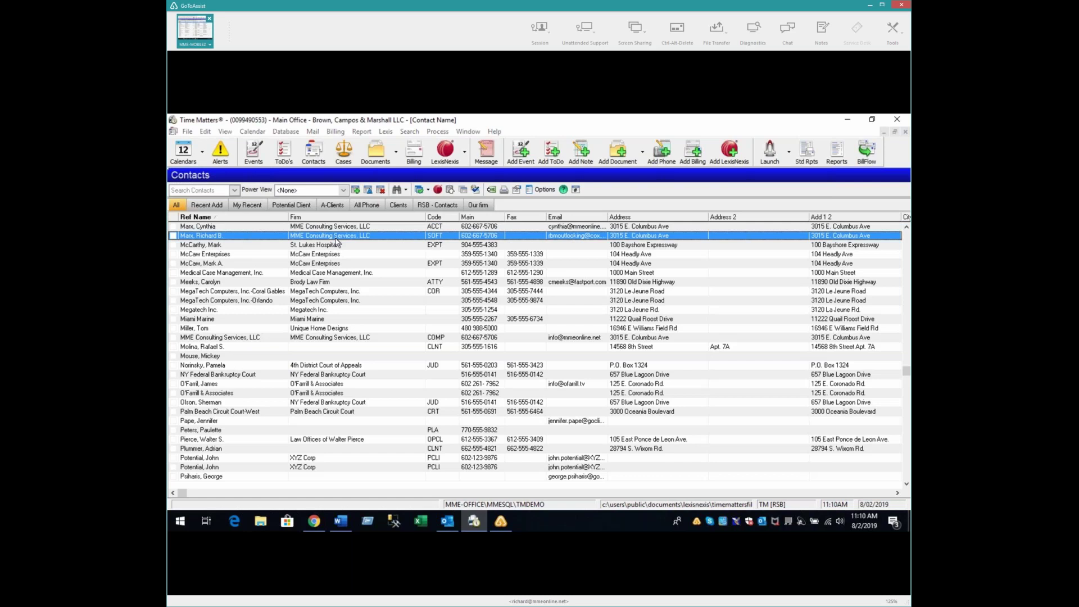
double_click(336, 239)
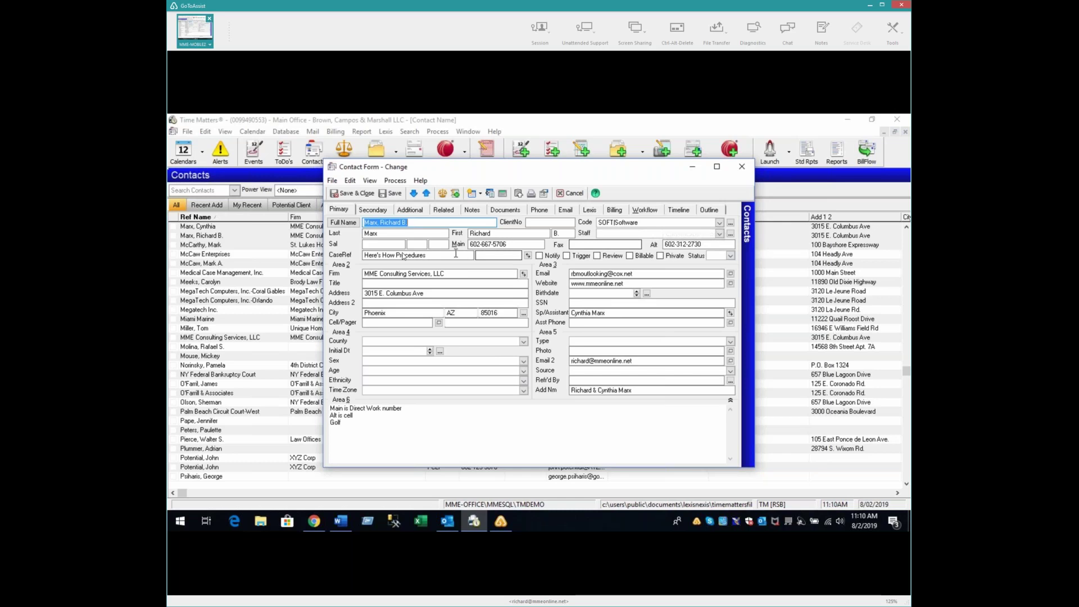
left_click(523, 275)
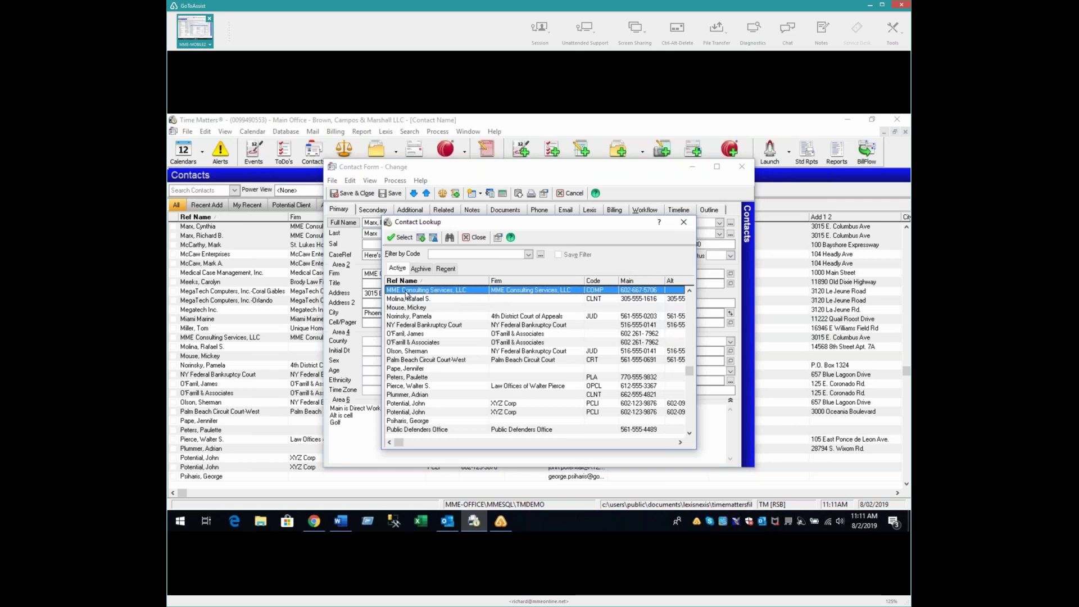
double_click(407, 291)
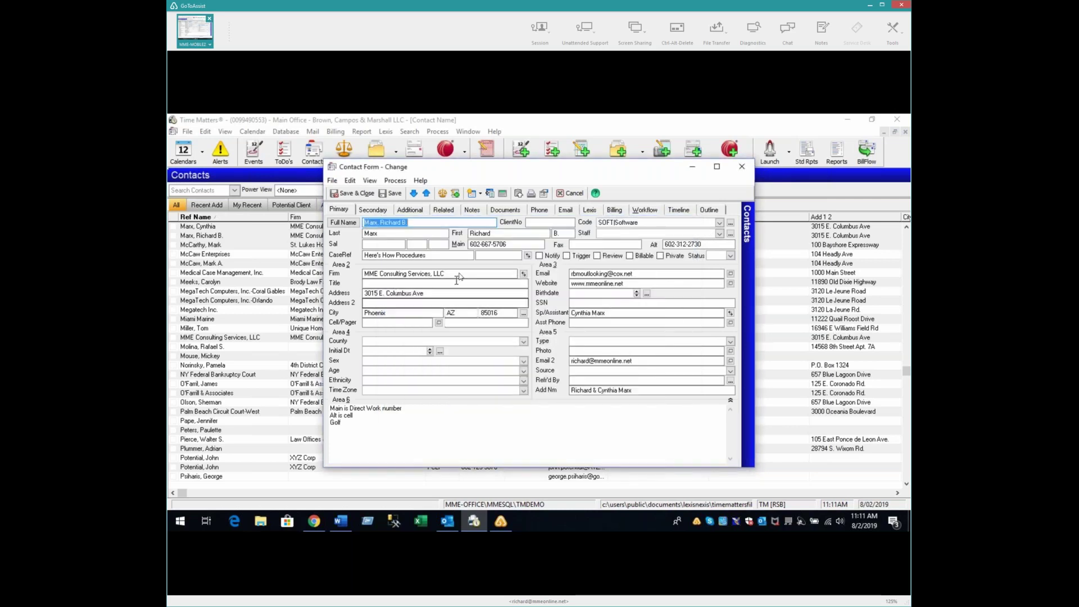
Step: Review the contact's phone and email, save and close, then select the MME company contact
left_click(509, 245)
left_click(628, 274)
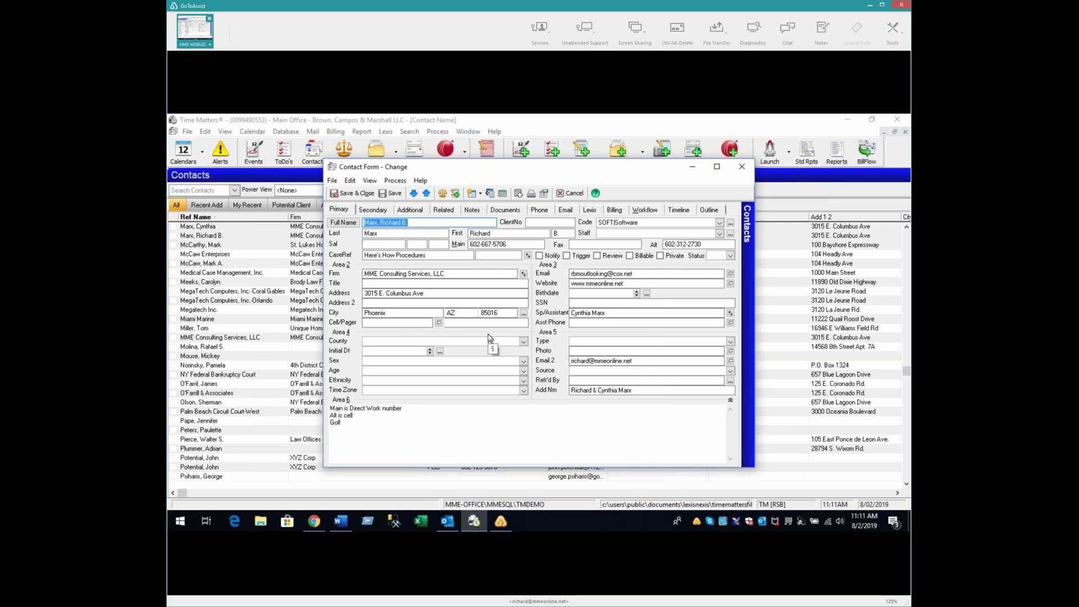
left_click(352, 193)
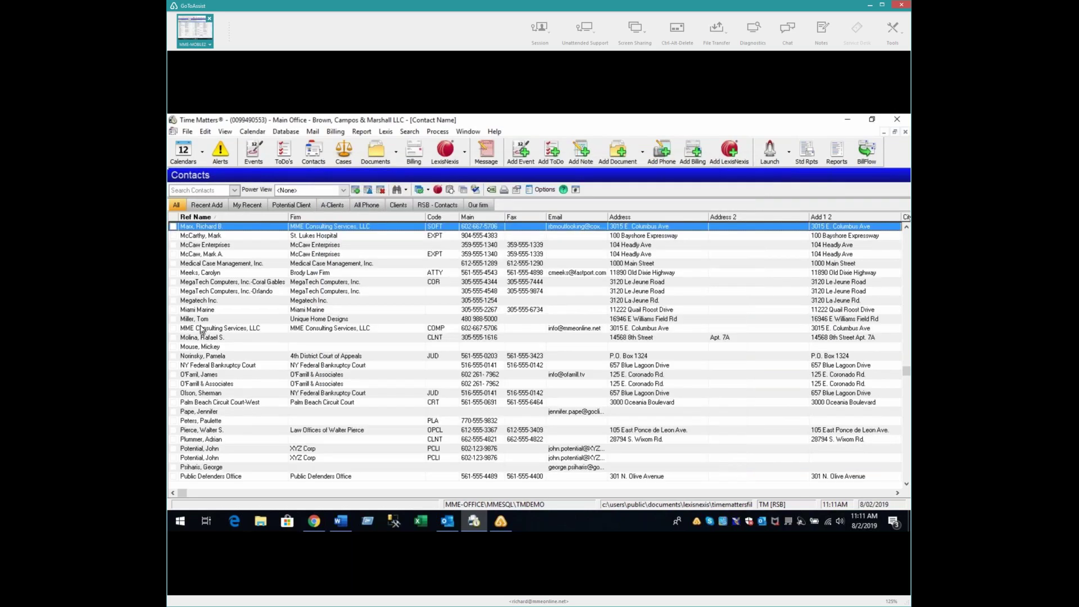
left_click(201, 329)
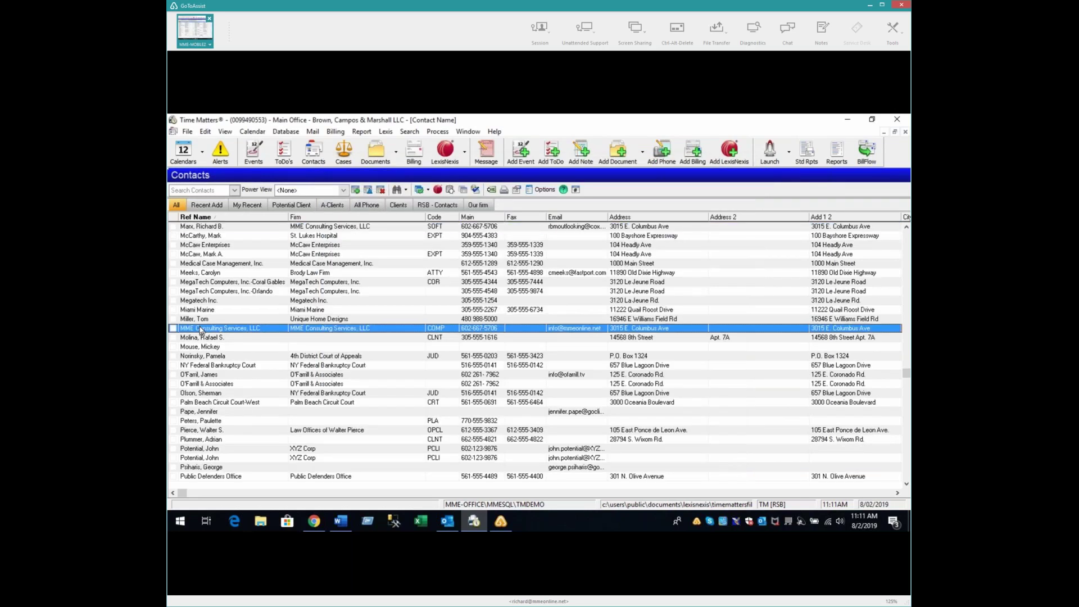
double_click(201, 330)
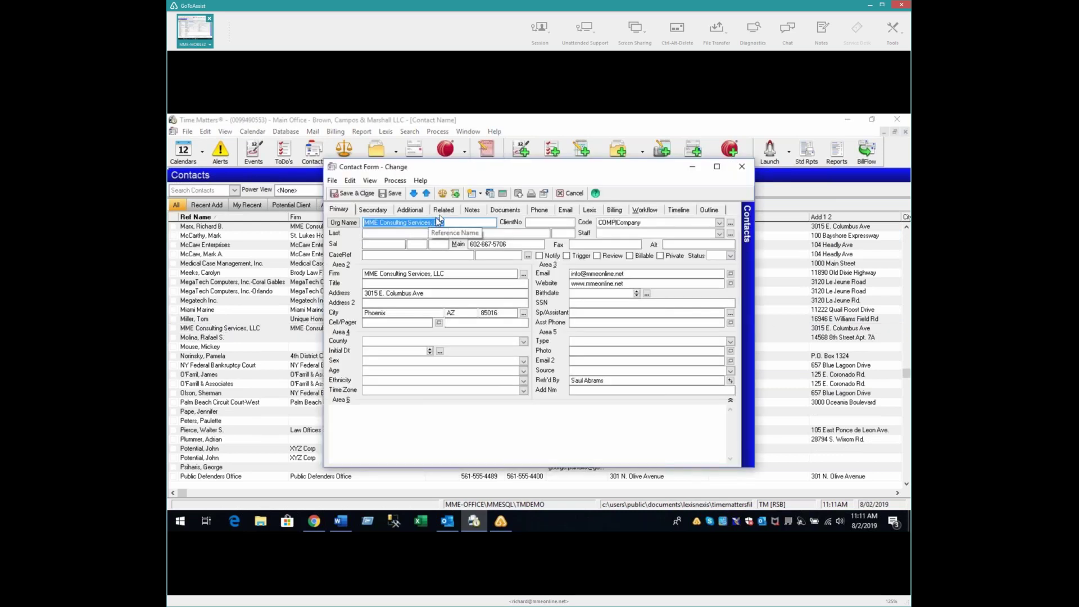
left_click(444, 210)
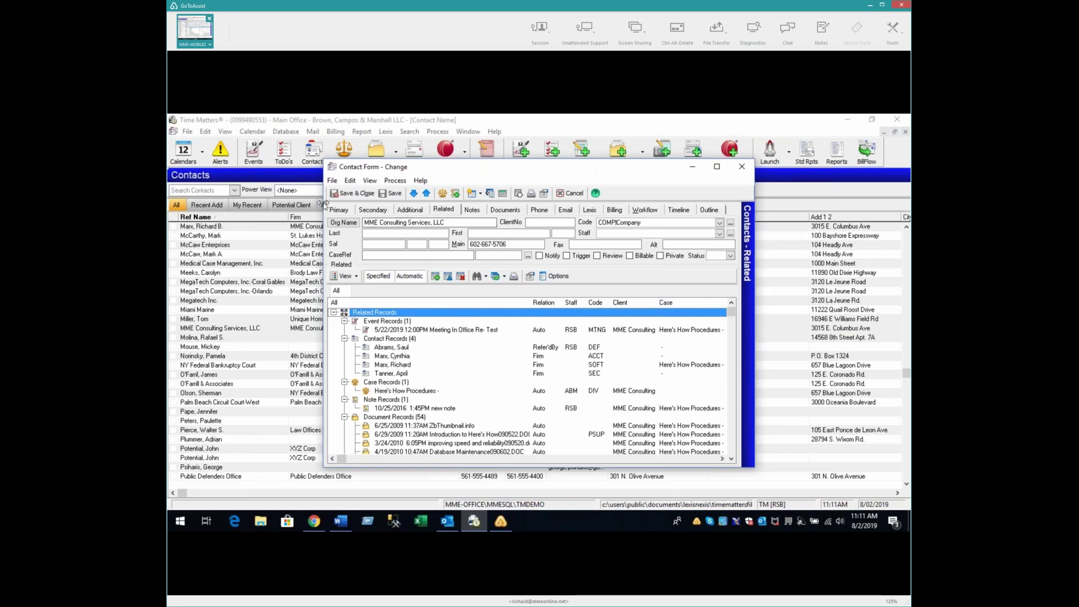
left_click(342, 212)
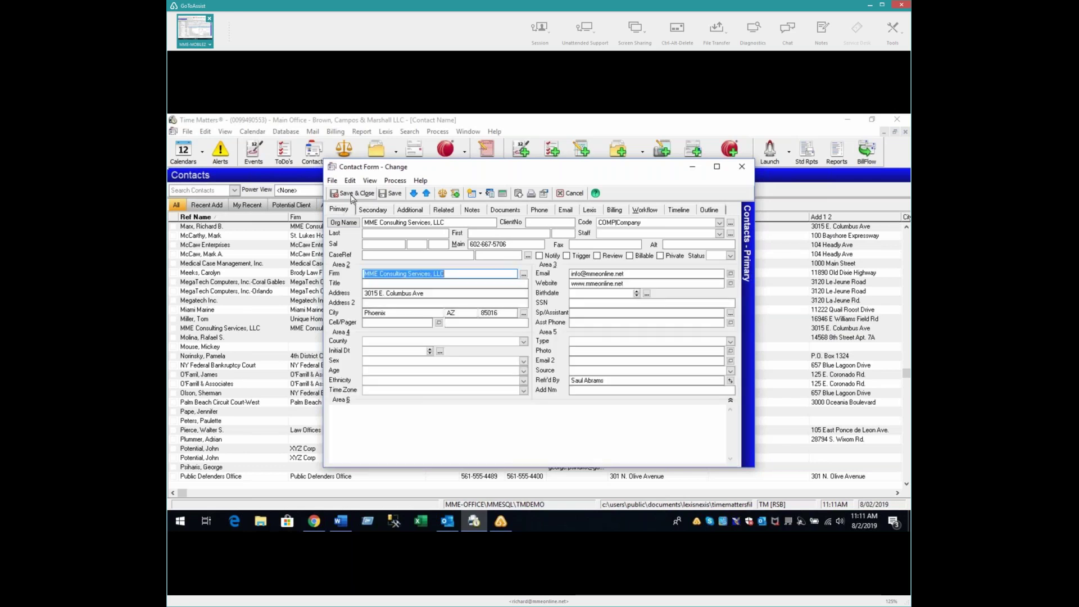
left_click(352, 194)
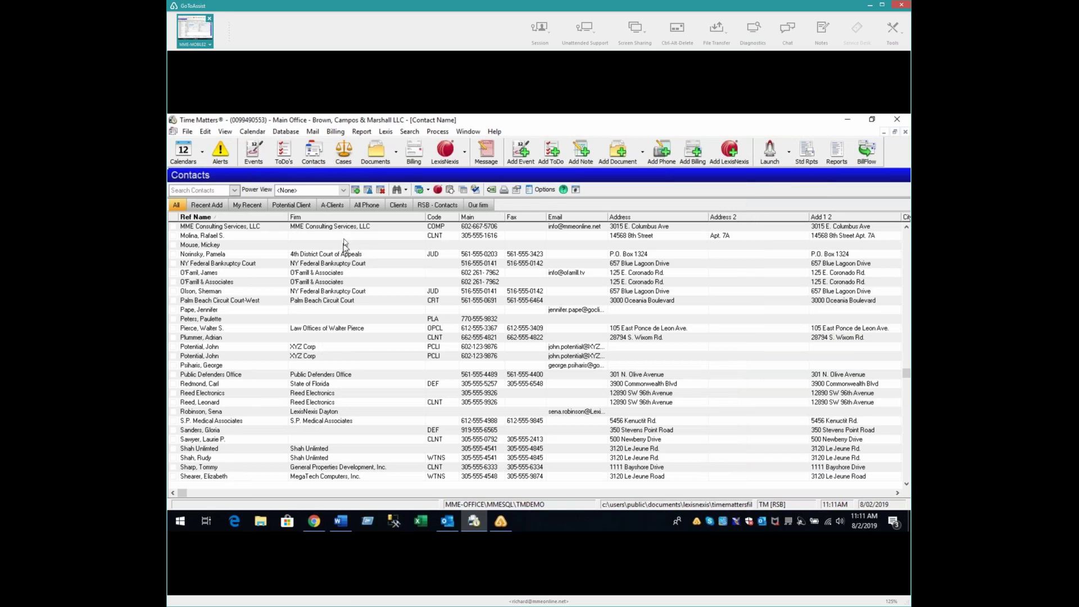
Step: Sort the contacts by firm and jump to the MME entries
left_click(356, 218)
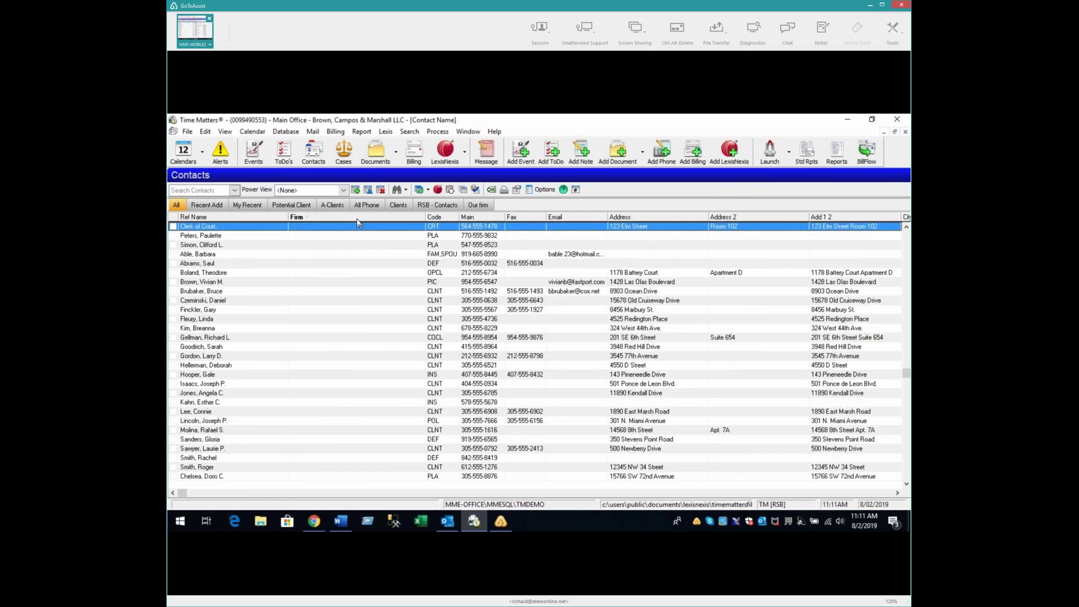
type("MME")
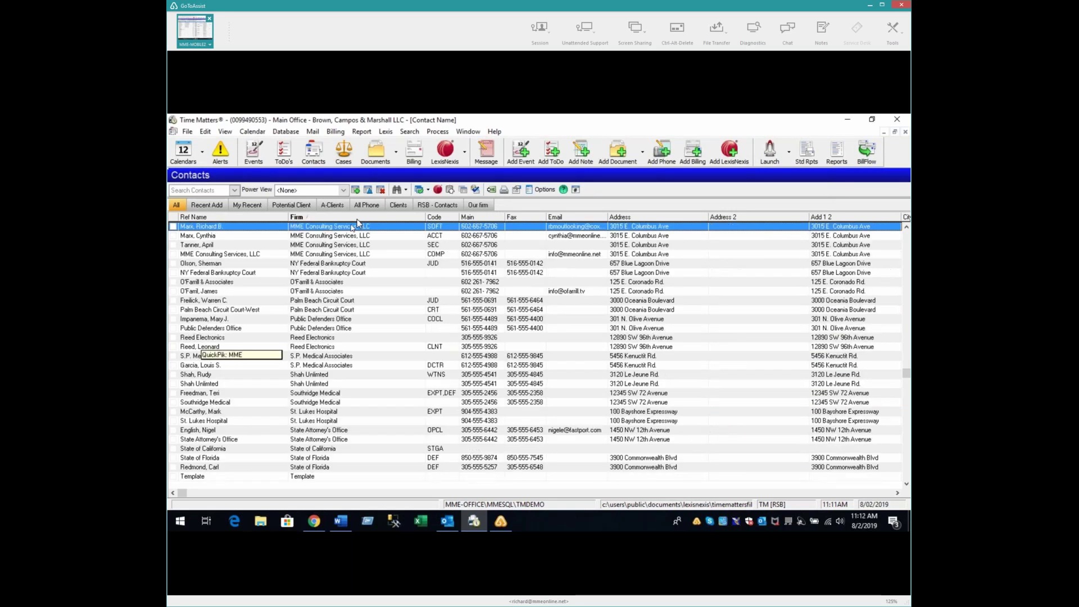
left_click(230, 246)
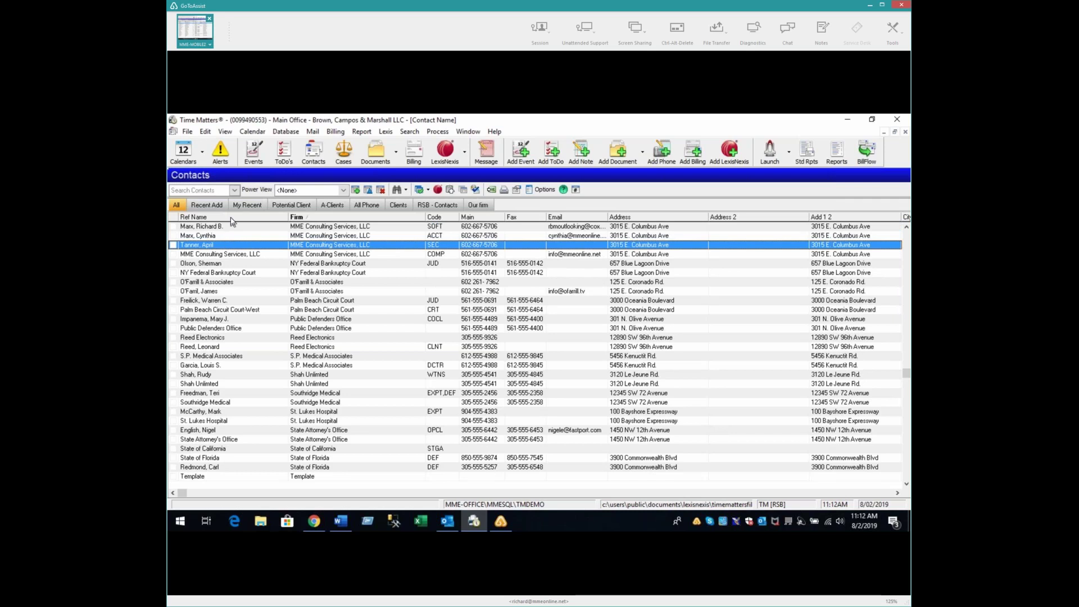
Step: Sort the contacts by name and search them for 'golf'
left_click(231, 218)
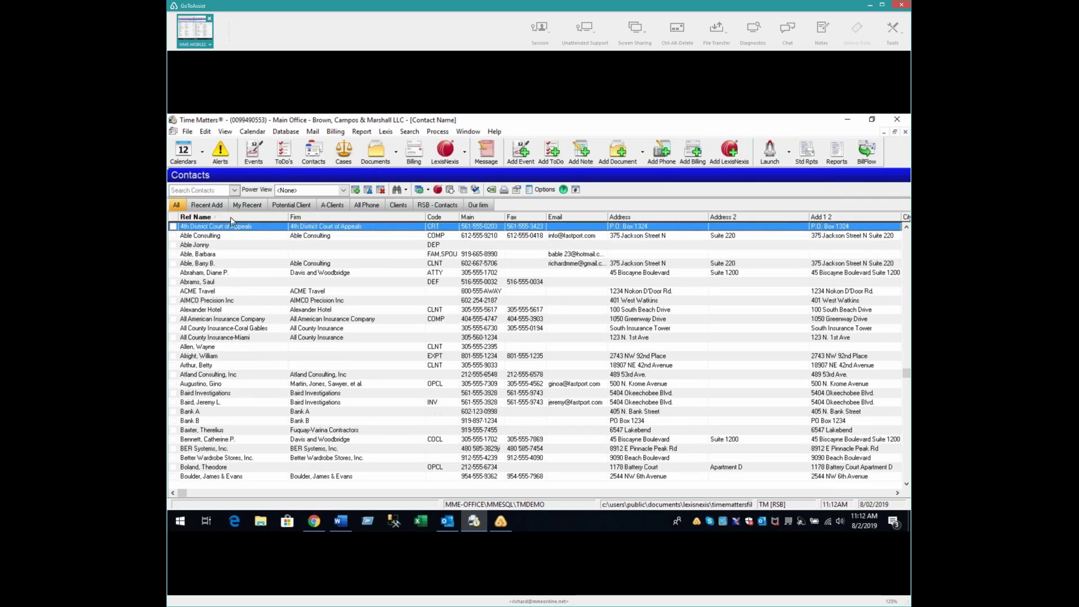
left_click(221, 193)
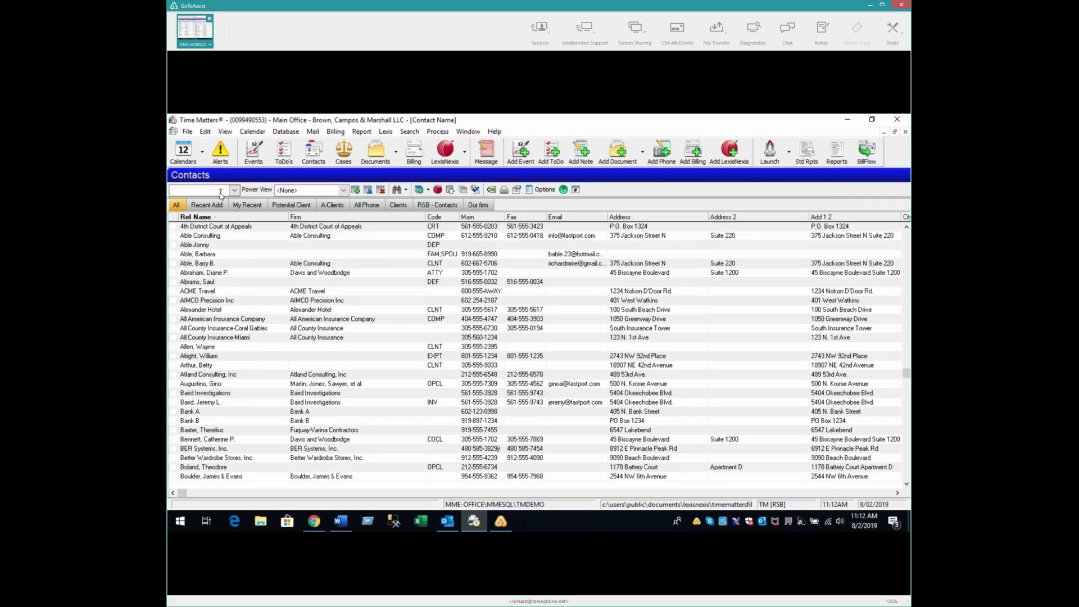
type("golf")
key("Return")
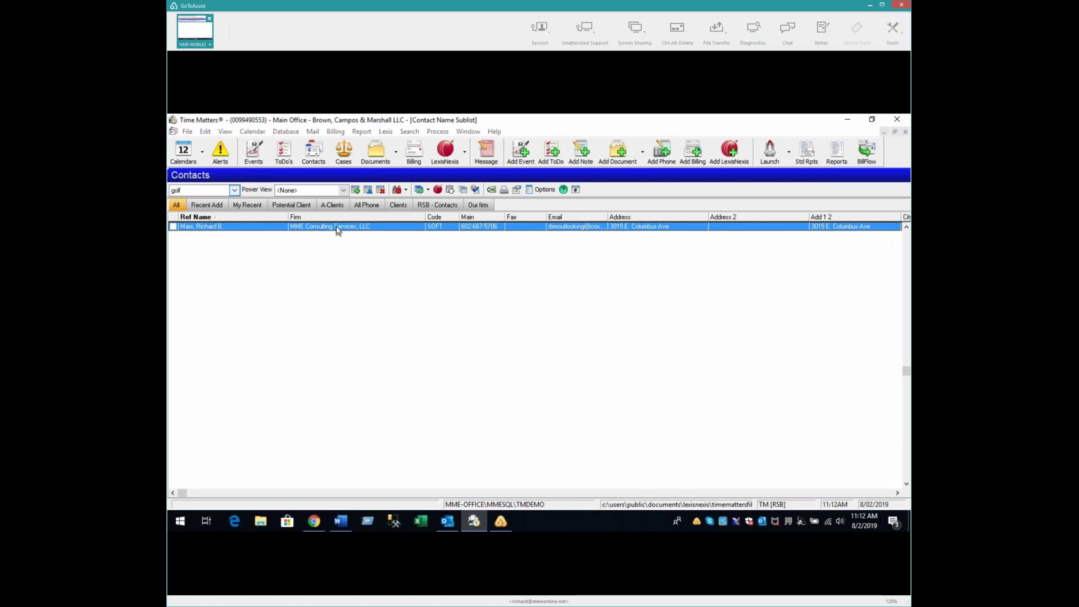
Step: Open the found contact to view its notes, then cancel without saving
double_click(338, 227)
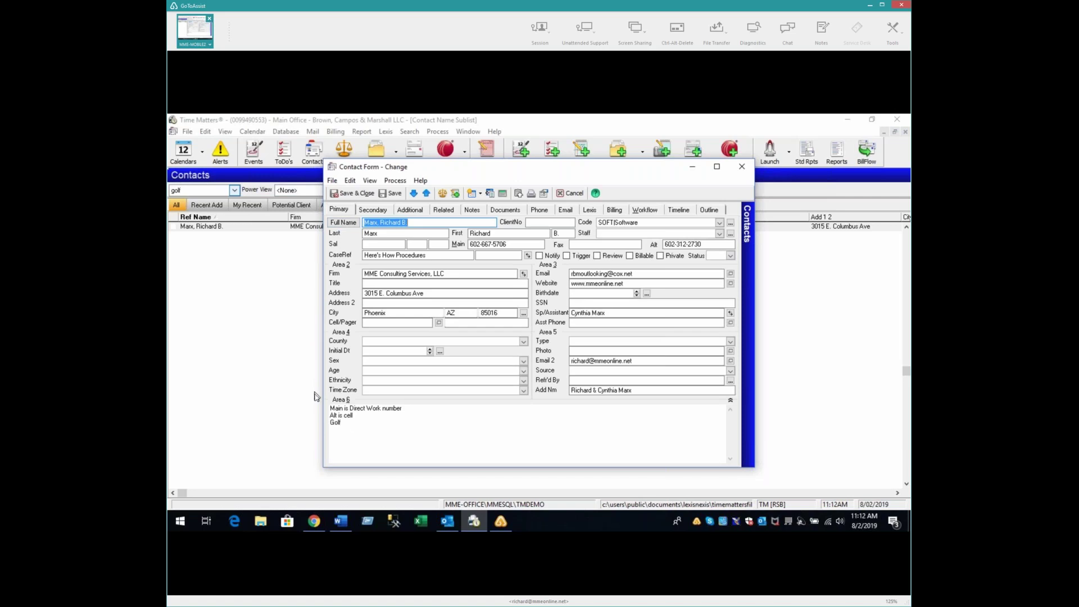
left_click(354, 425)
left_click(571, 193)
Step: List all contacts in the All Phone view and show the client contact's phone-call log
left_click(175, 206)
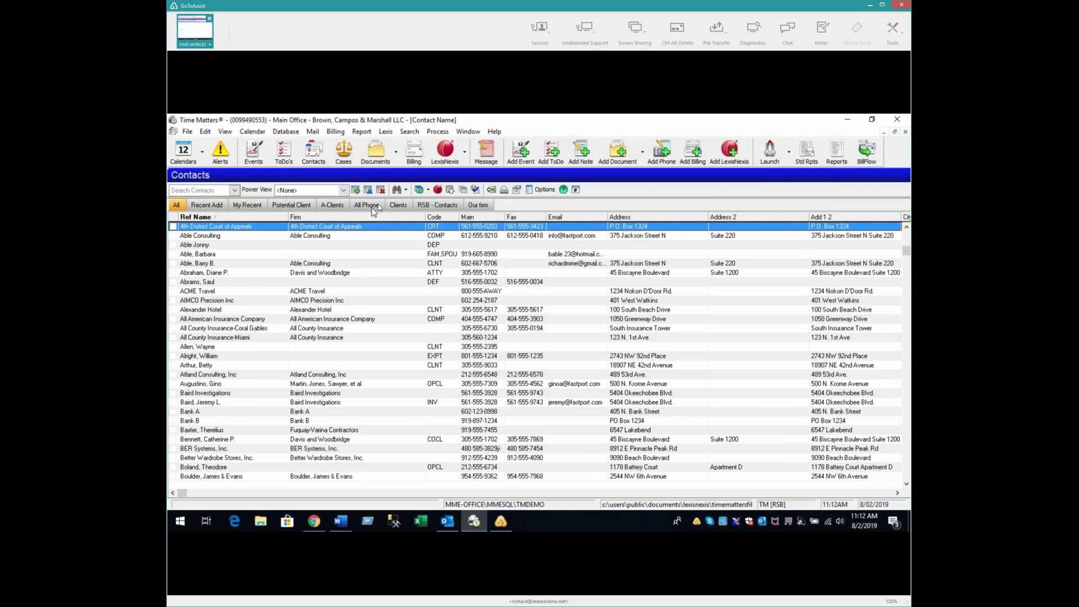
left_click(367, 205)
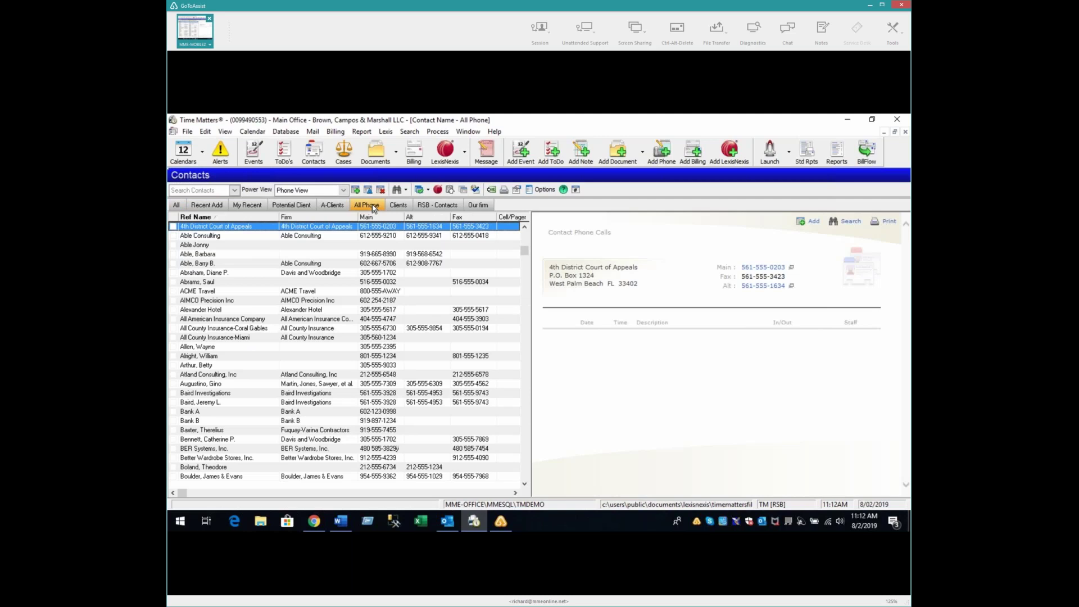
type("able, b")
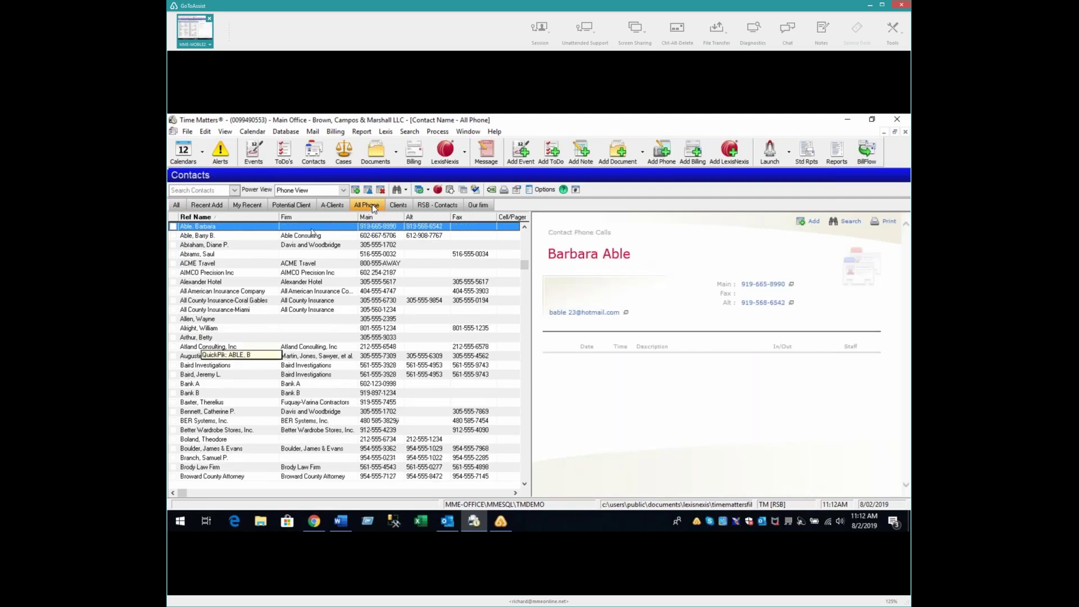
left_click(196, 236)
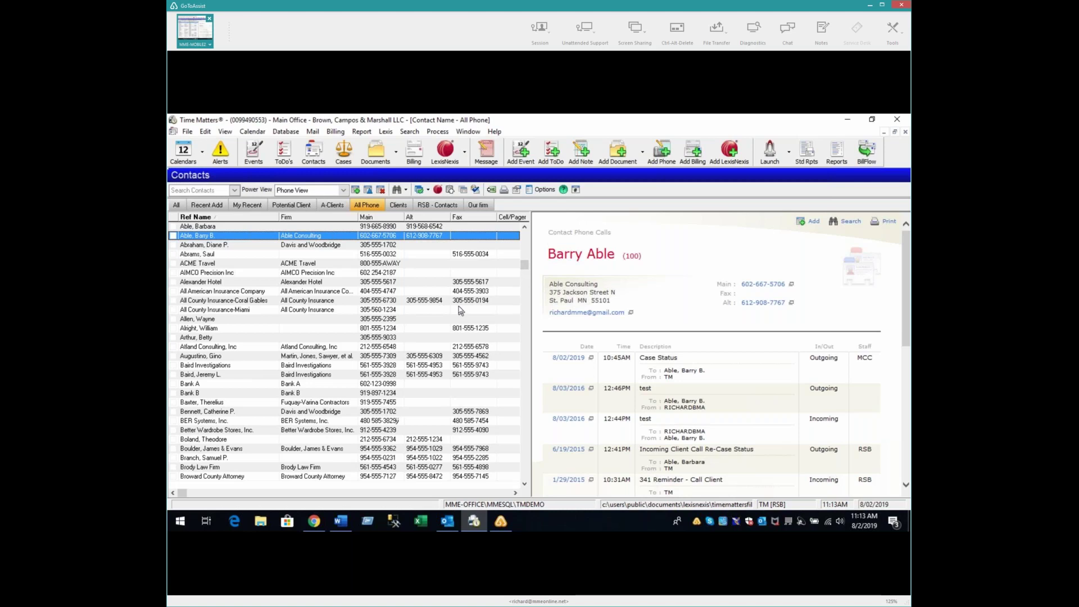
Step: Switch to the Cases list and select the State of Florida personal-injury case
left_click(345, 156)
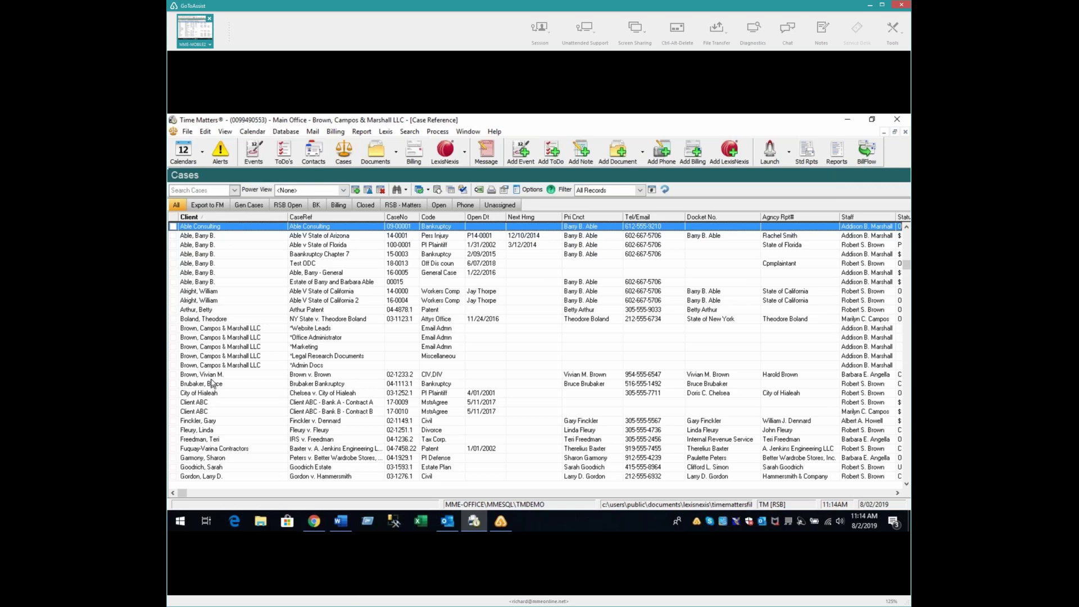
left_click(306, 246)
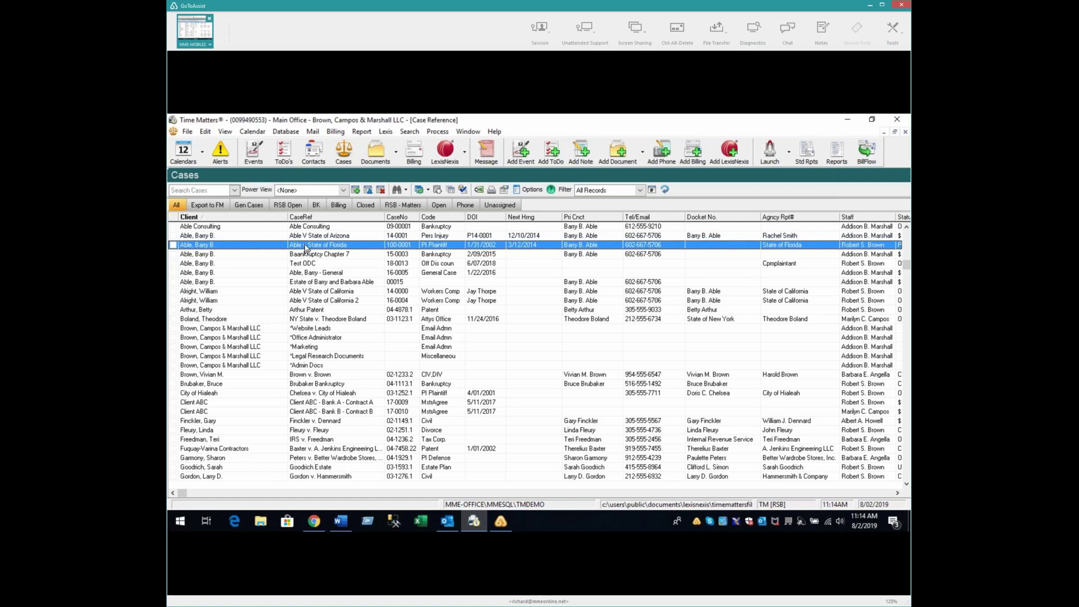
Step: Open the State of Florida case form and review its Secondary, Additional and Related tabs (71 events)
double_click(307, 246)
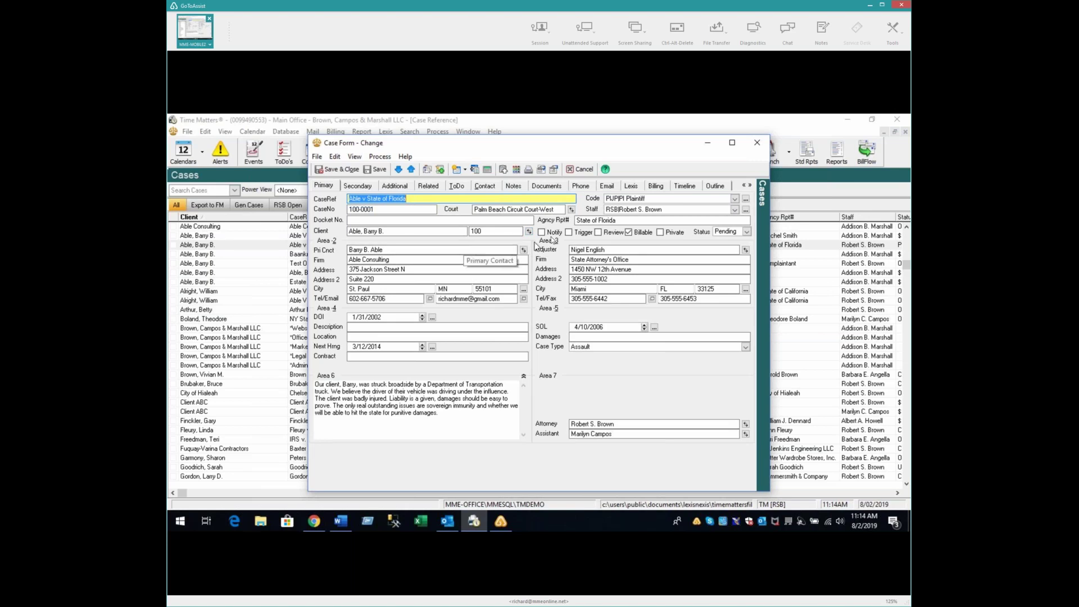
left_click(616, 250)
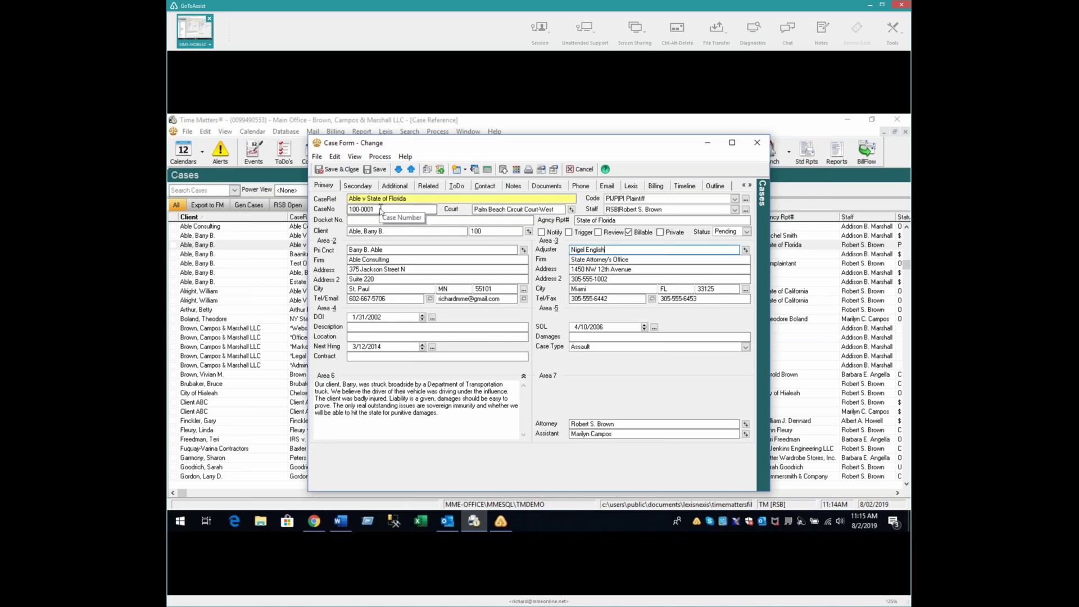
left_click(360, 188)
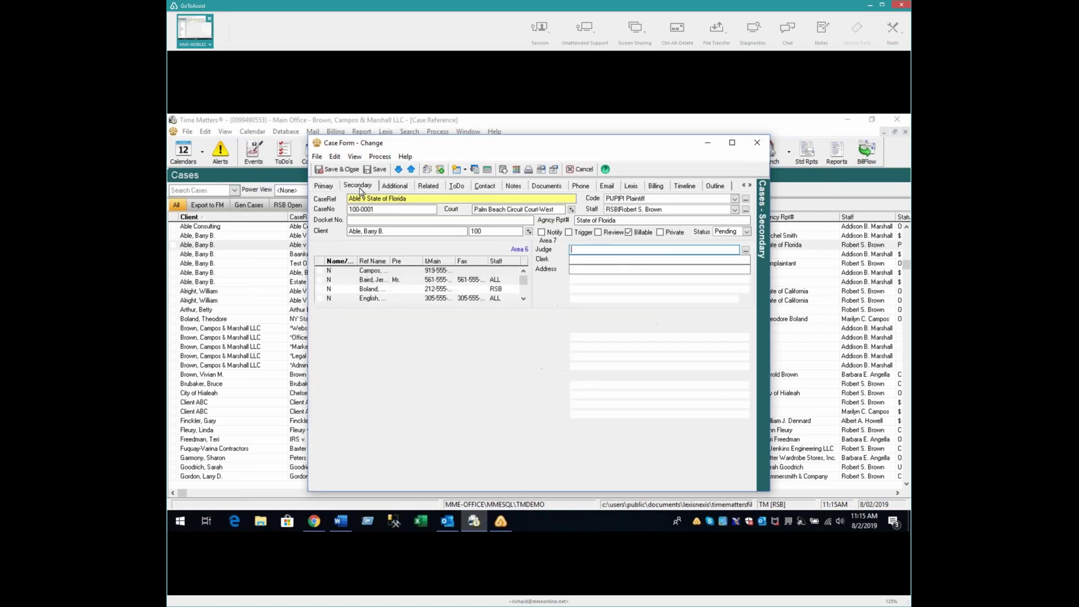
left_click(396, 187)
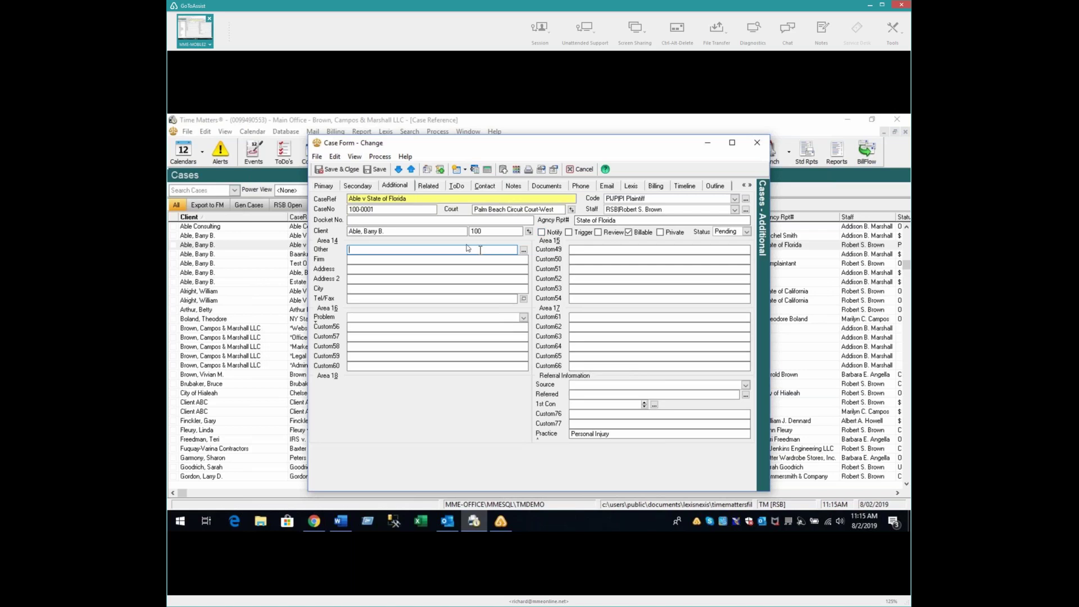
left_click(429, 187)
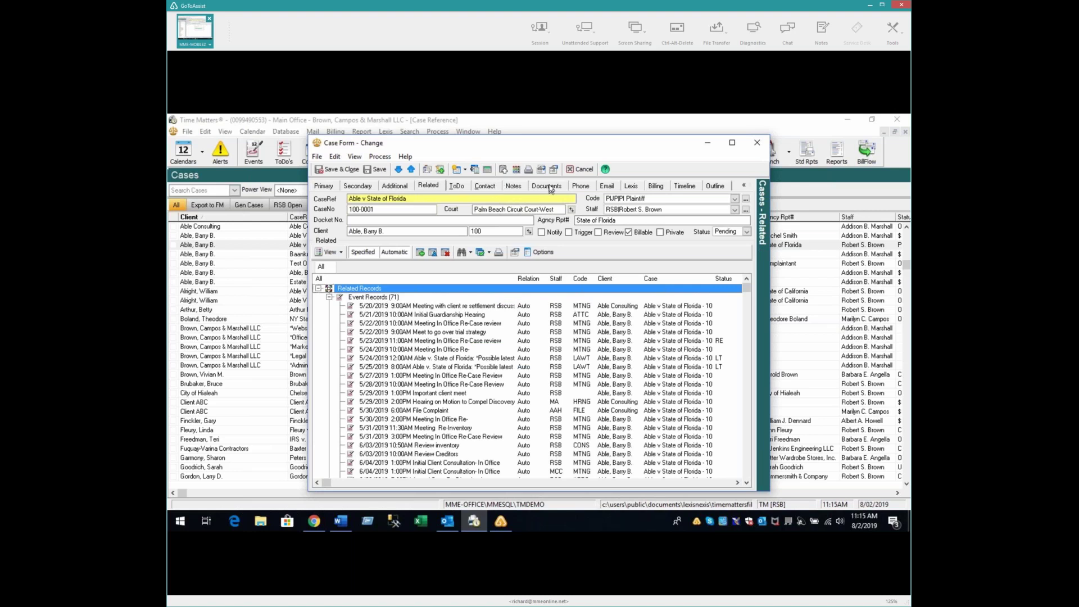
Step: Save and close the case form, reselect the State of Florida case, and start a new event
left_click(332, 171)
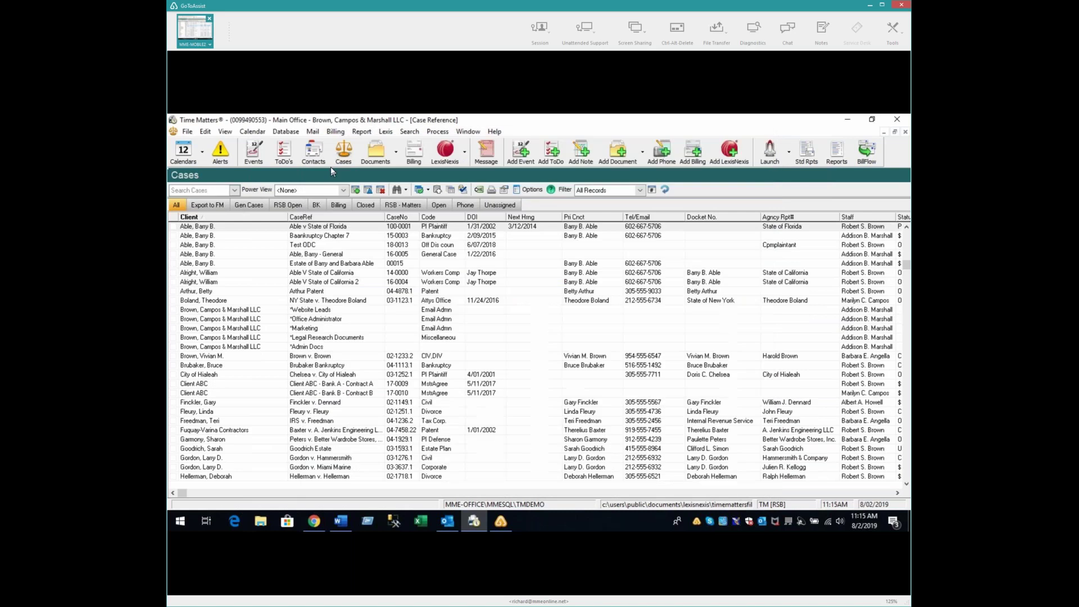
left_click(327, 227)
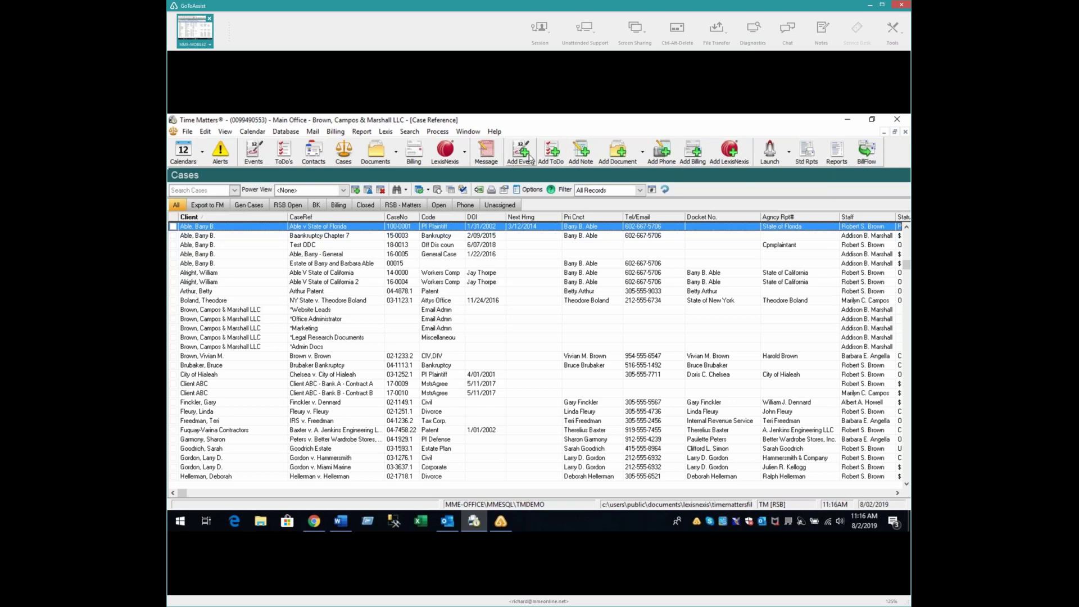
left_click(528, 158)
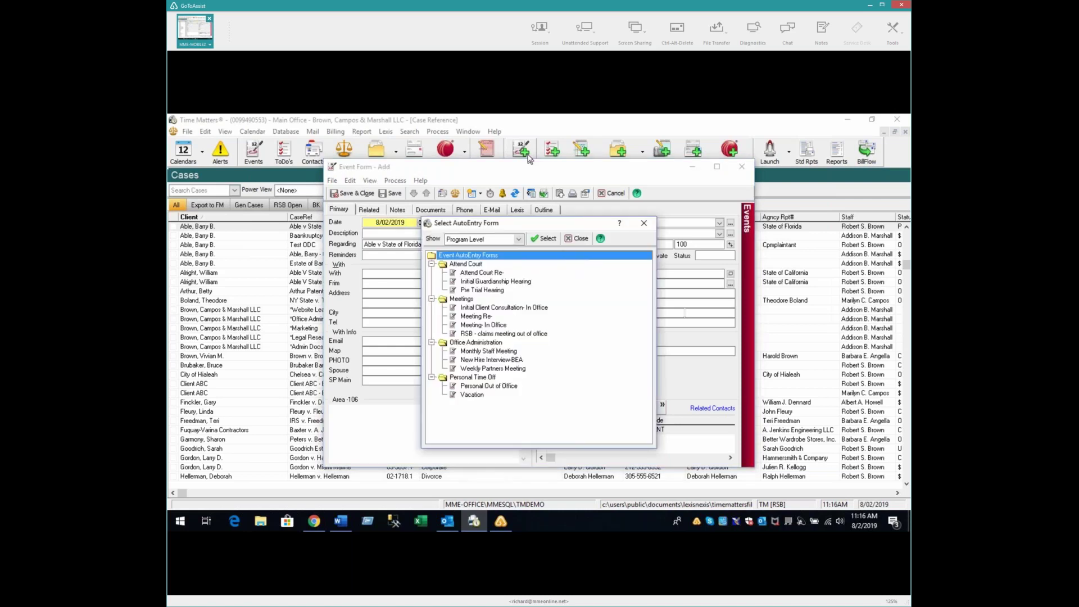
Step: Prefill the event from the Meeting- In Office form (9:54am–10:54am), keep the staff, and open the With lookup
left_click(482, 325)
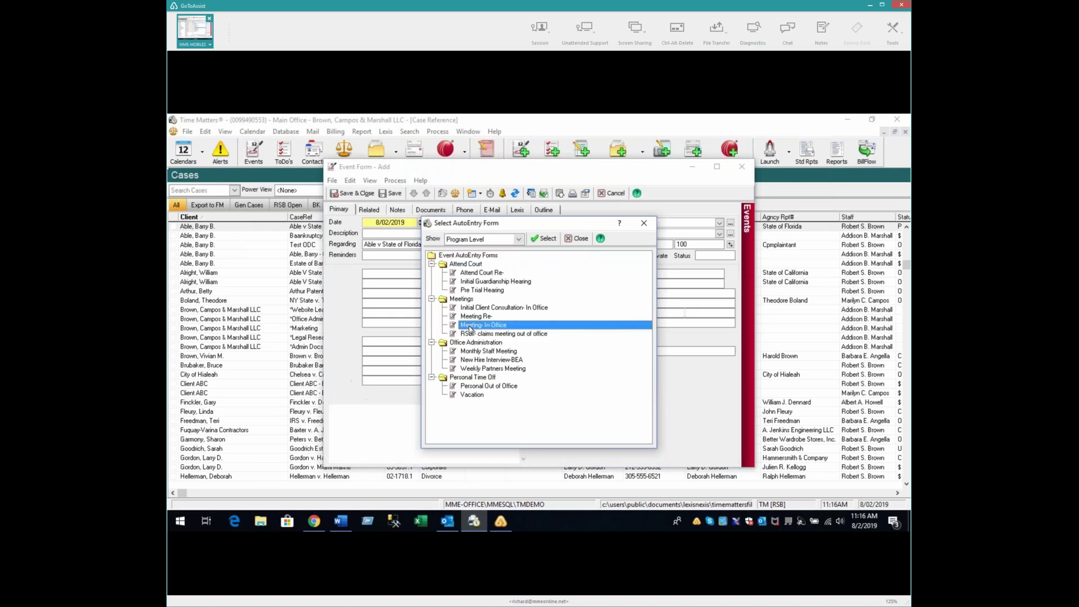
double_click(471, 329)
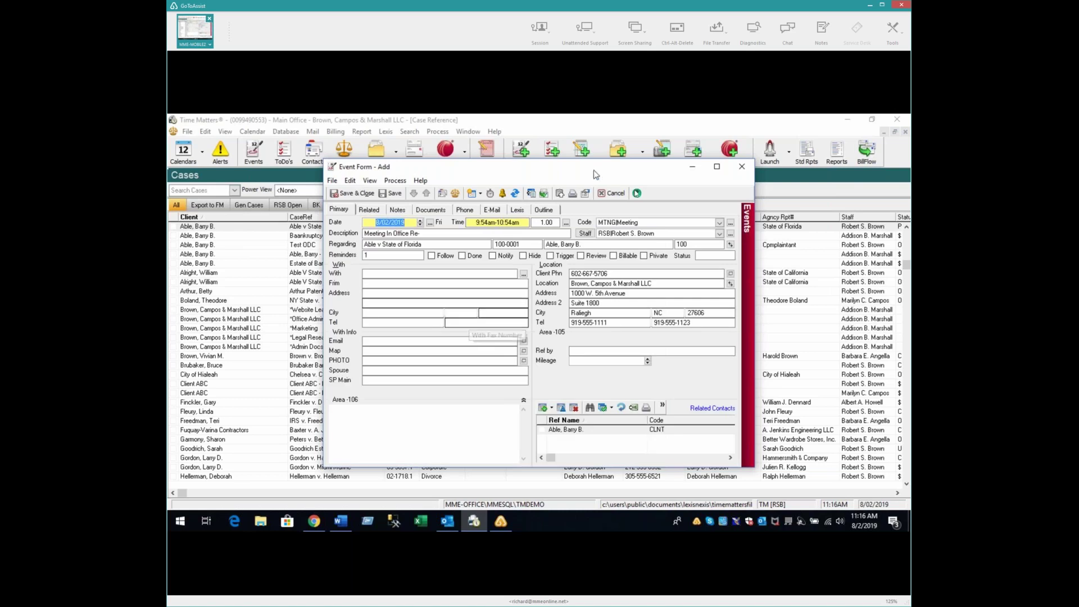
left_click(666, 233)
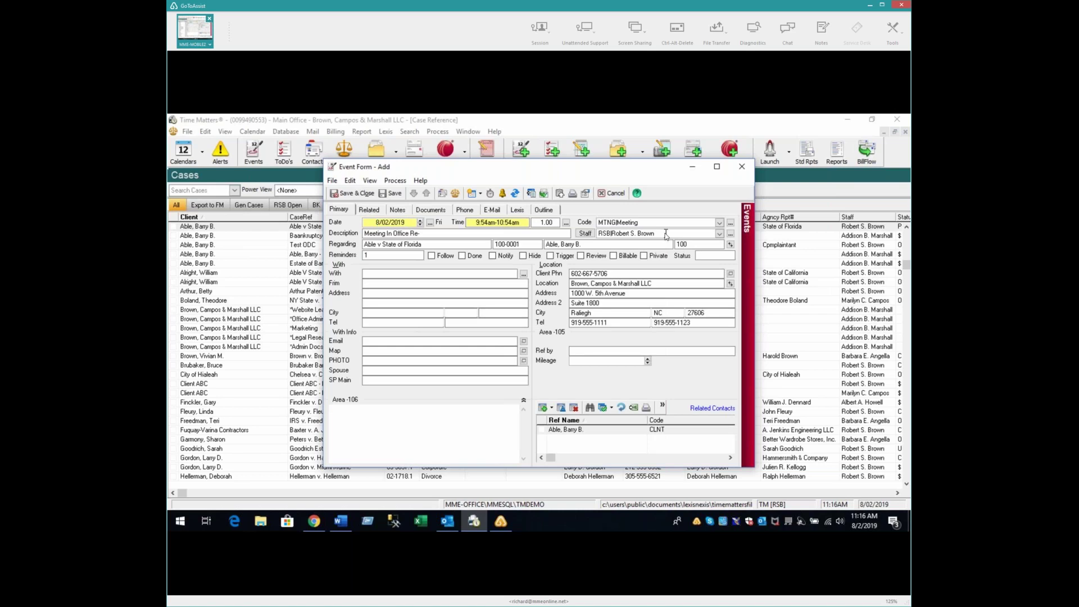
left_click(720, 234)
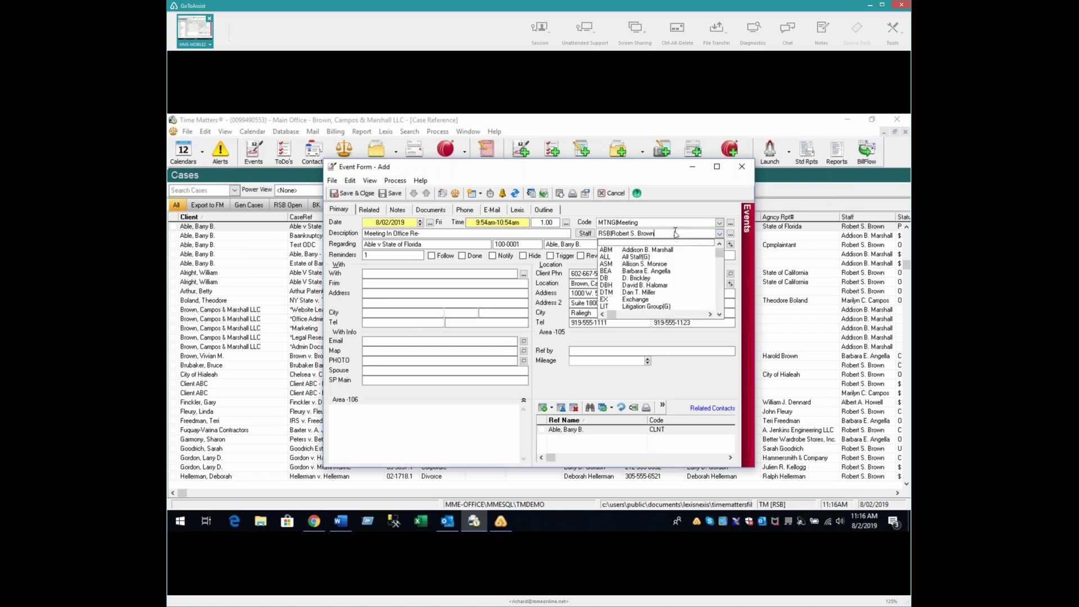
left_click(450, 295)
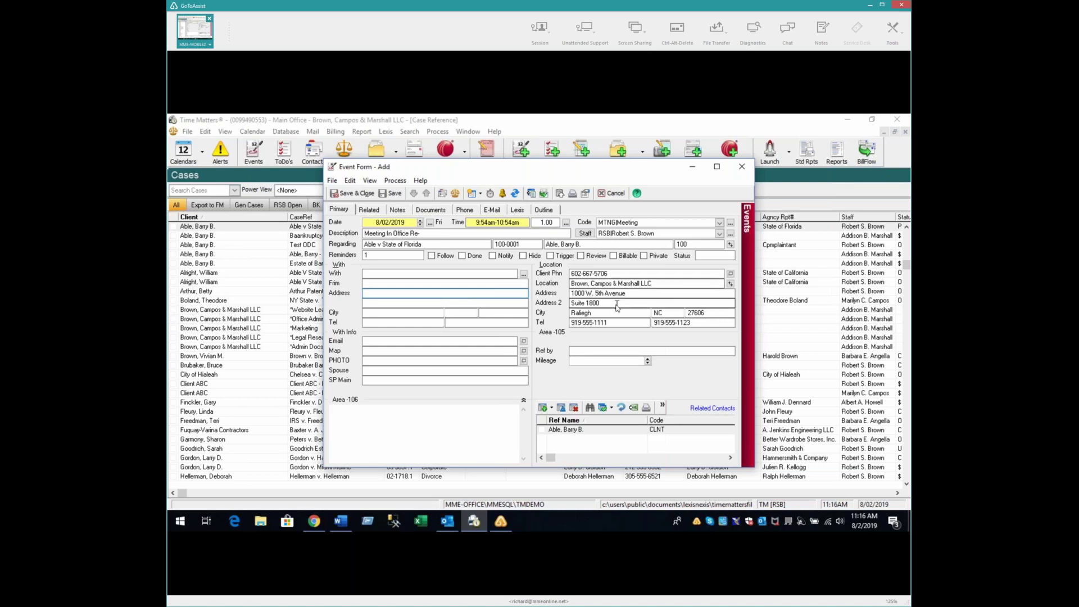
left_click(524, 274)
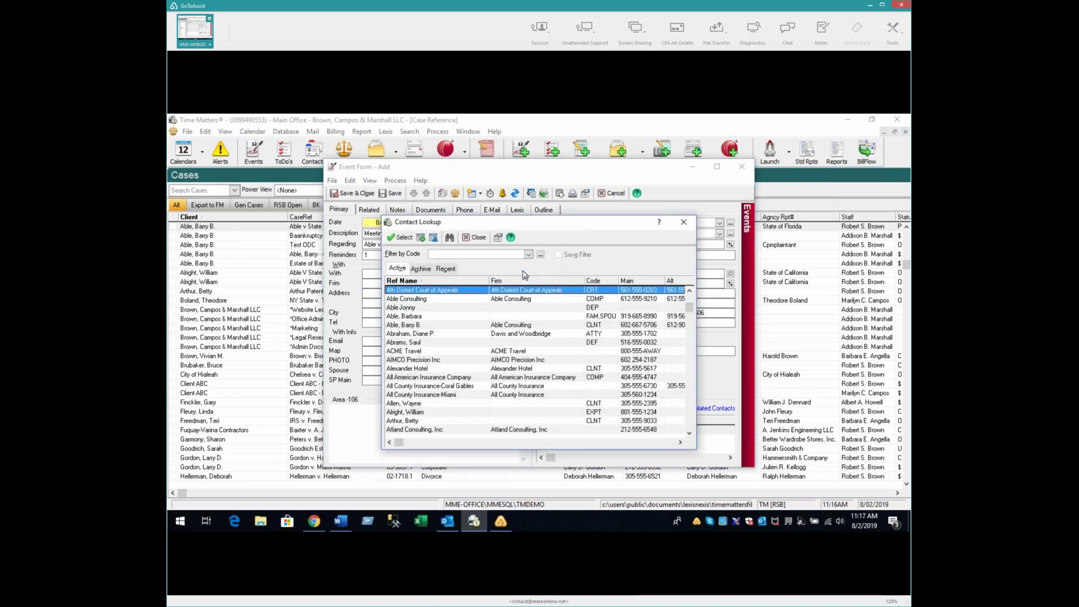
Step: Attach the client contact from Able Consulting to the event, then return to the description
type("abl")
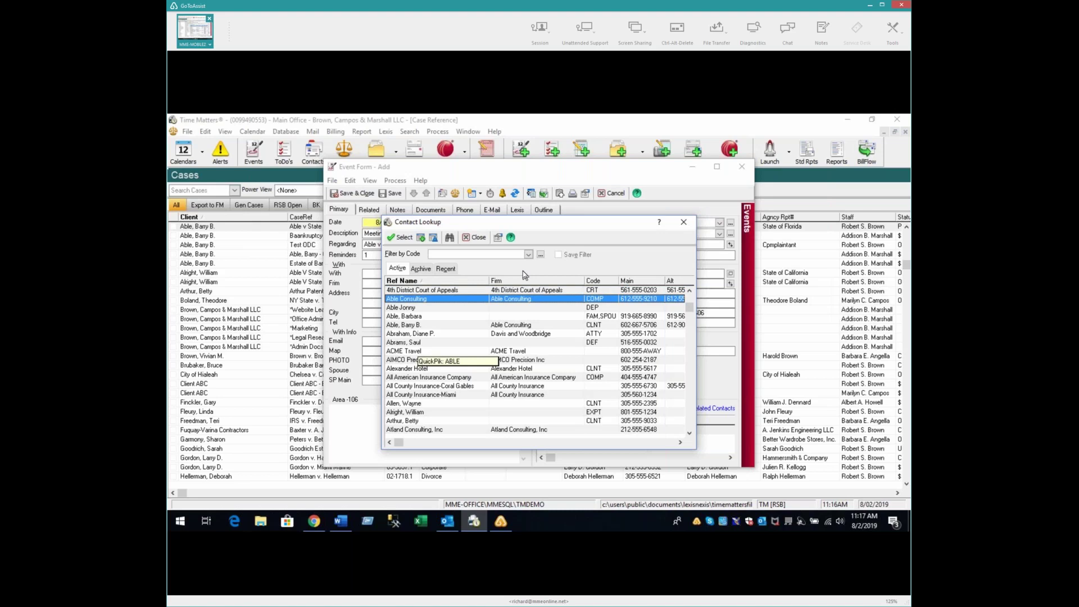
left_click(400, 327)
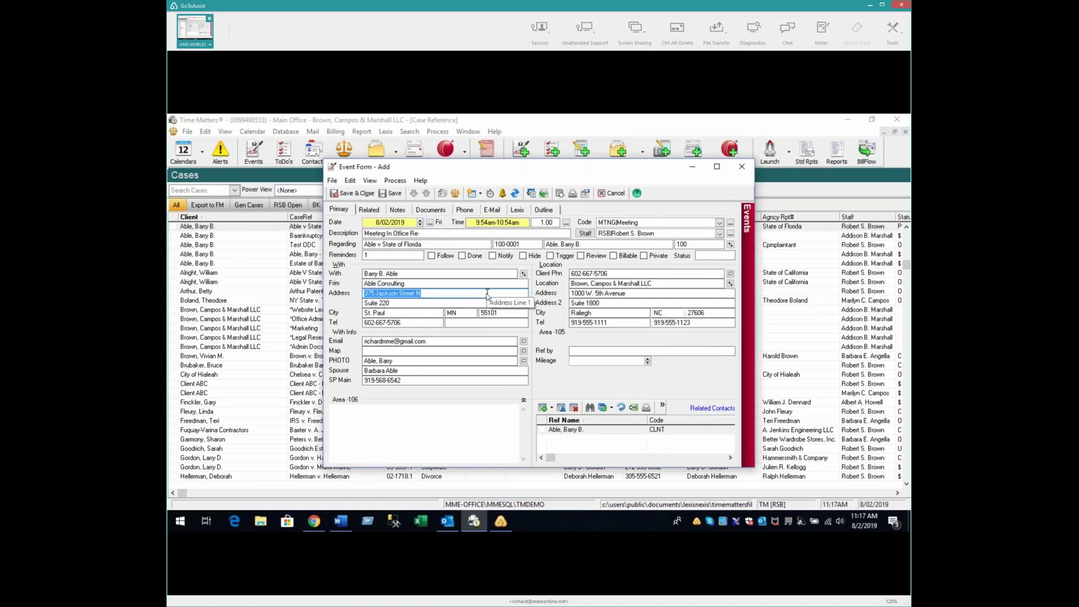
left_click(430, 233)
Step: Name the event 'Meeting In Office Re-Case review' and schedule it 8/05/2019, 10:00am–11:00am
type("-Case review")
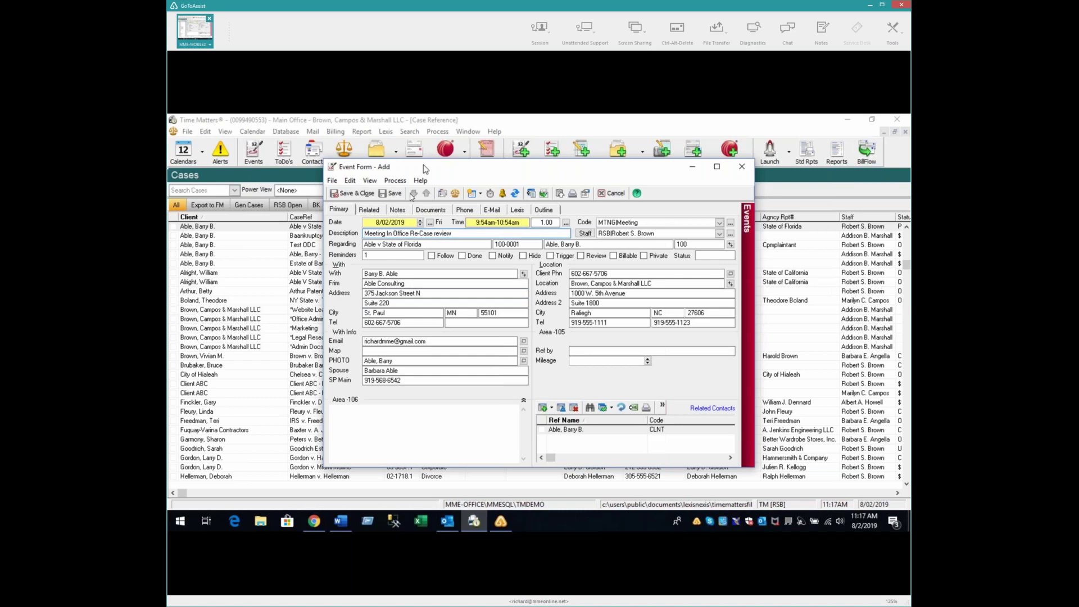
left_click(421, 222)
left_click(421, 222)
left_click(486, 224)
type("10")
key("Tab")
key("Tab")
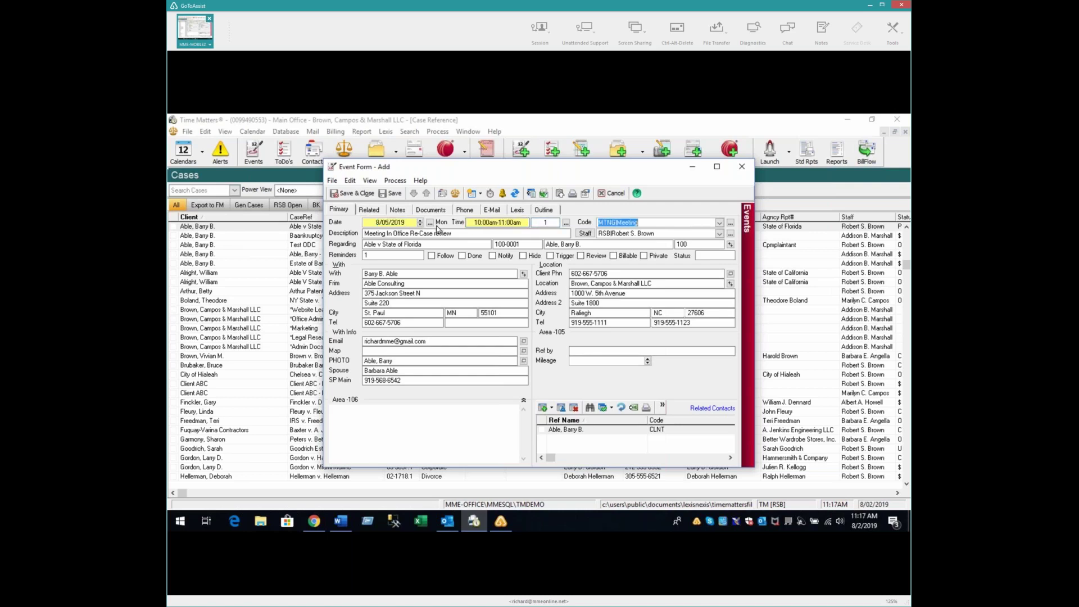
Step: Save the event, moving its weekend reminder to Friday 8/02/2019, and reselect the State of Florida case
left_click(354, 195)
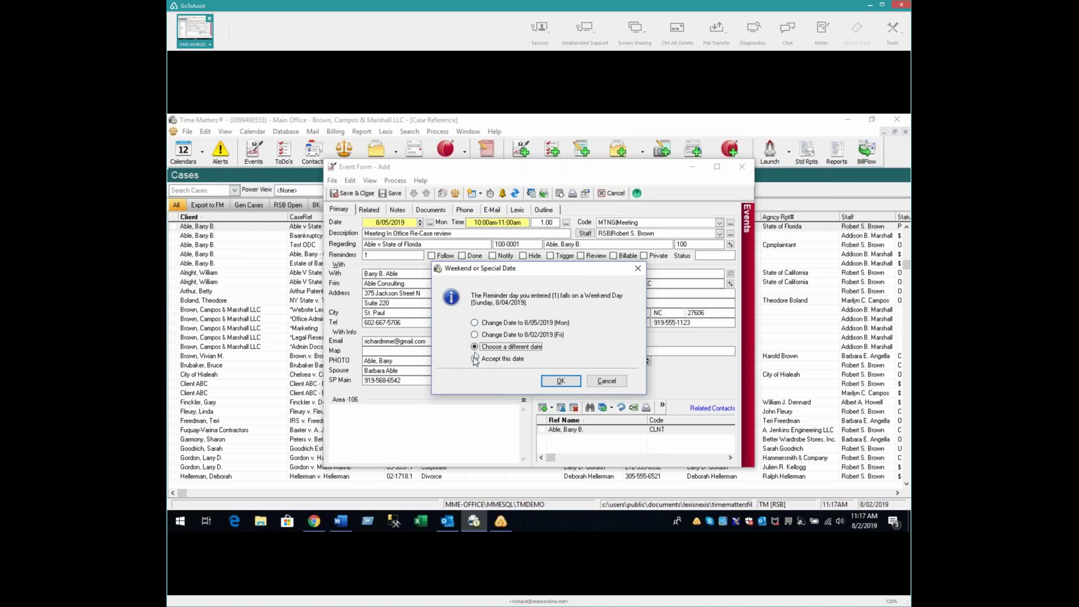
left_click(475, 335)
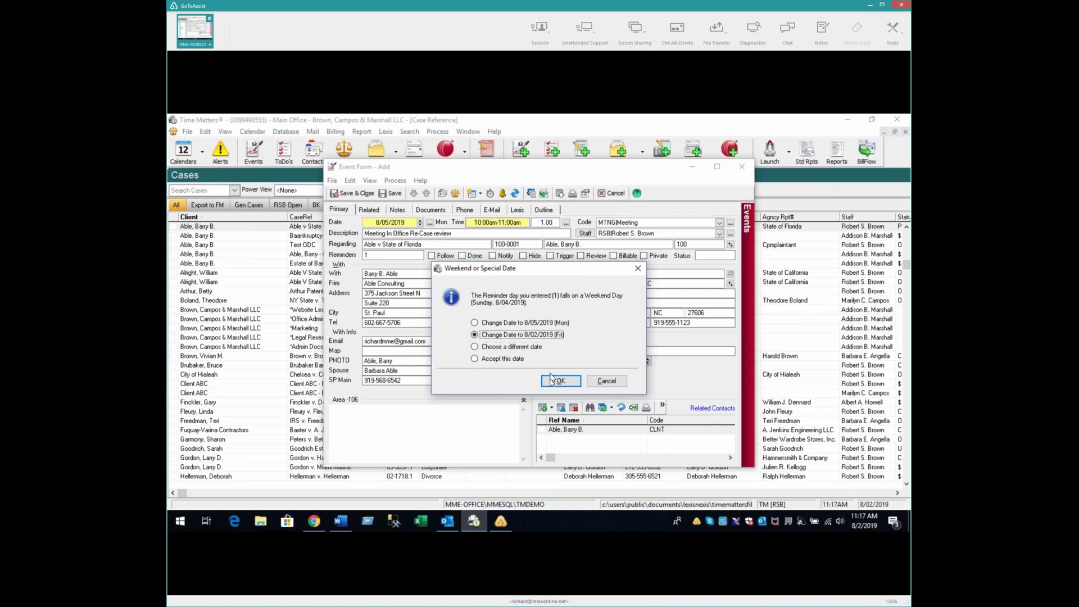
left_click(552, 383)
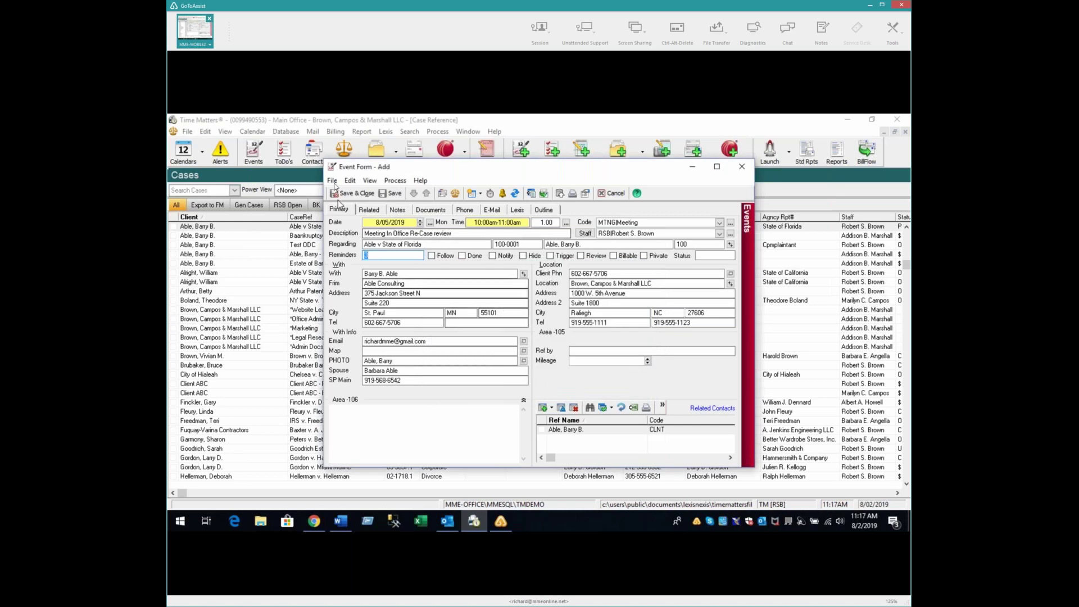
left_click(353, 193)
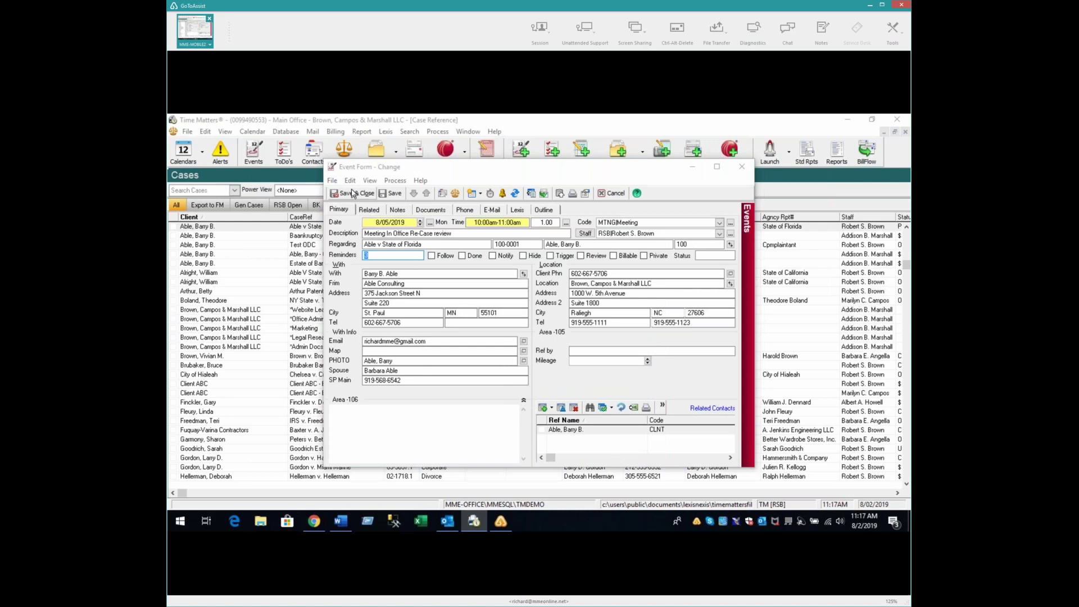
left_click(444, 227)
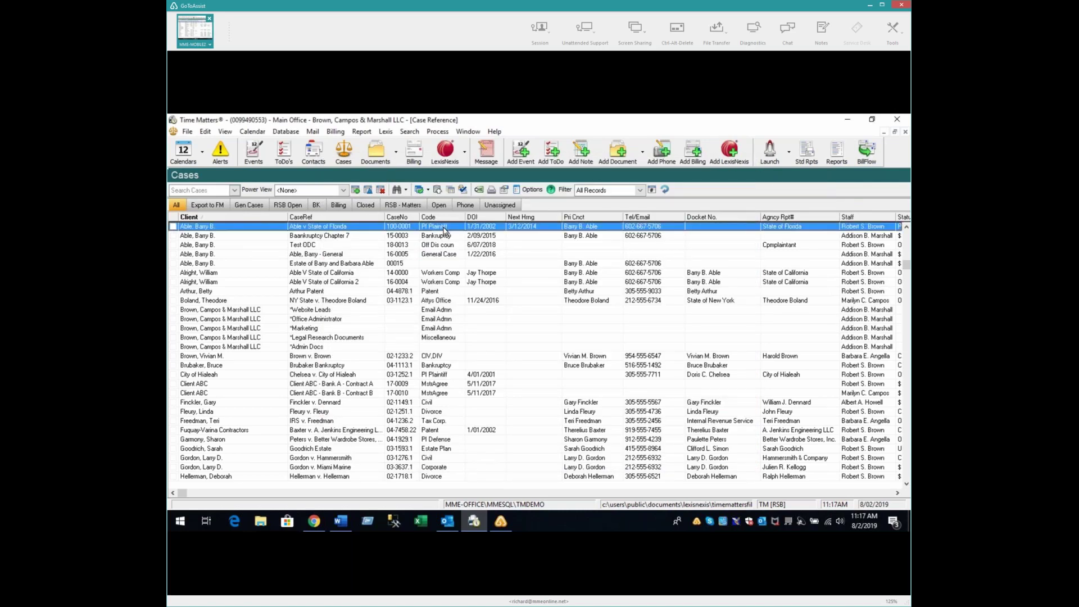
Step: Start a new to-do for the Able v State of Florida case
double_click(444, 230)
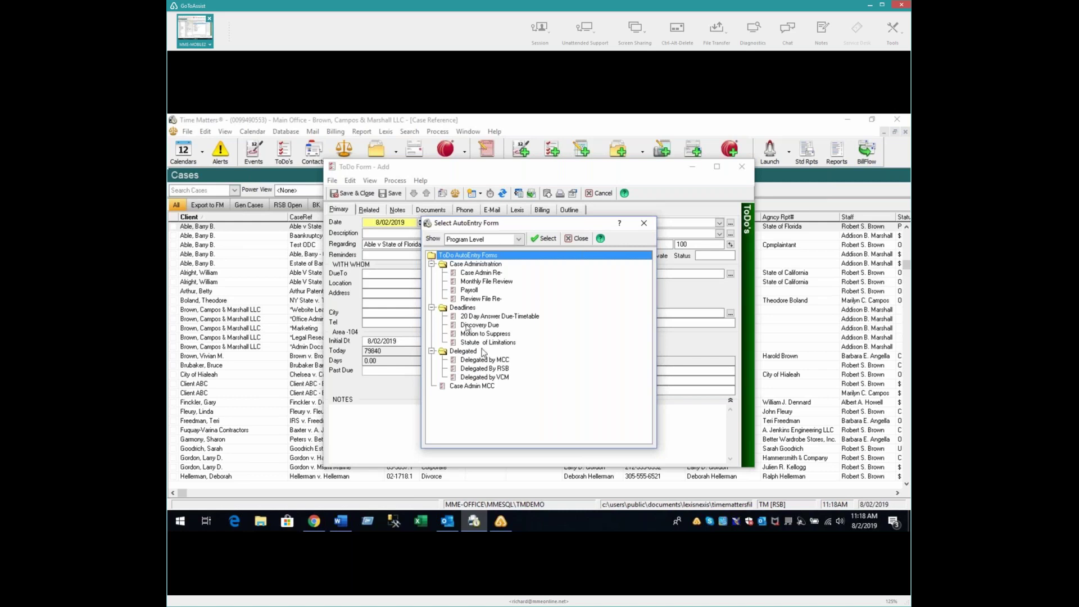
Step: Save a to-do from the Case Admin Re- form with Staff changed to rs, then start a case document
left_click(475, 274)
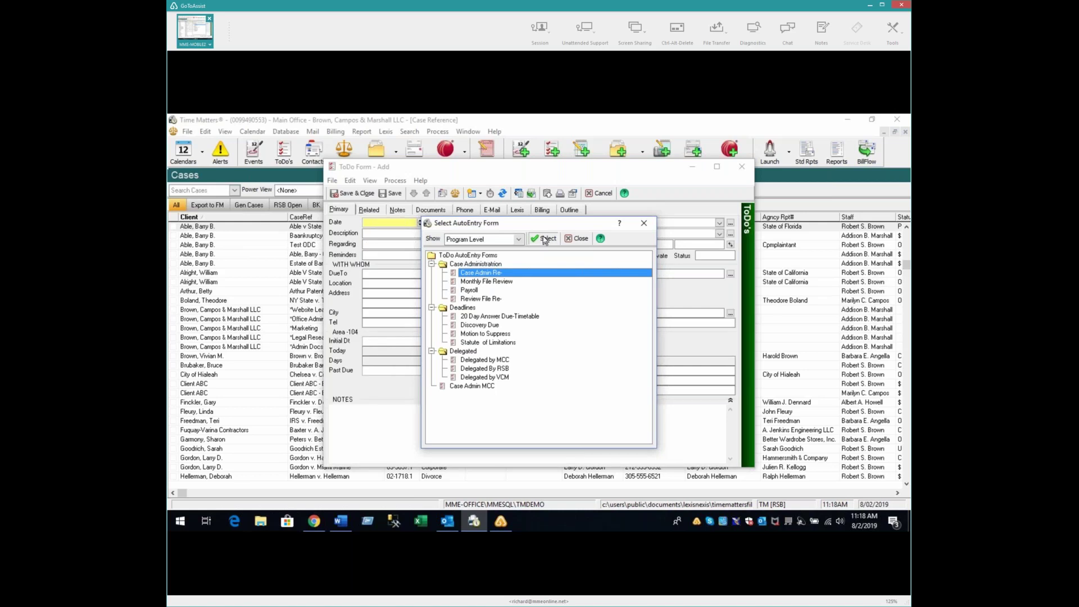
left_click(545, 239)
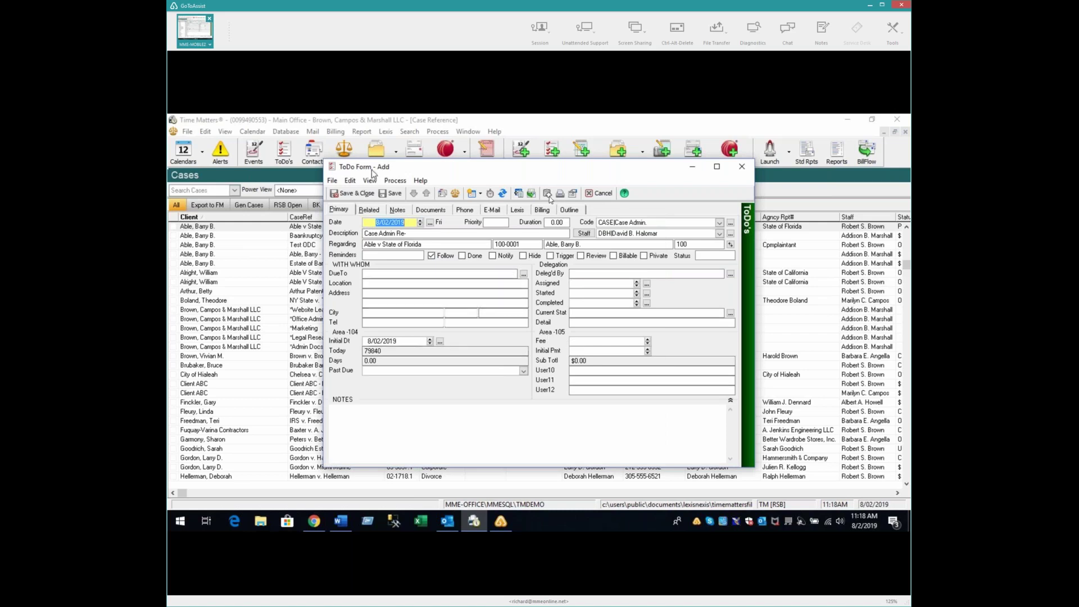
left_click(595, 234)
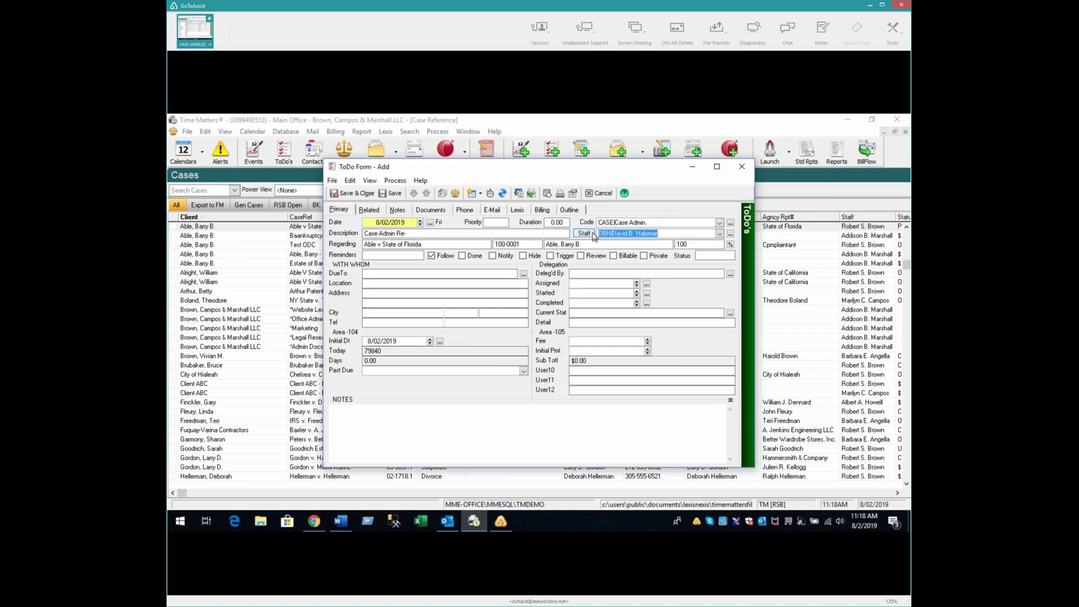
type("rs")
key("Tab")
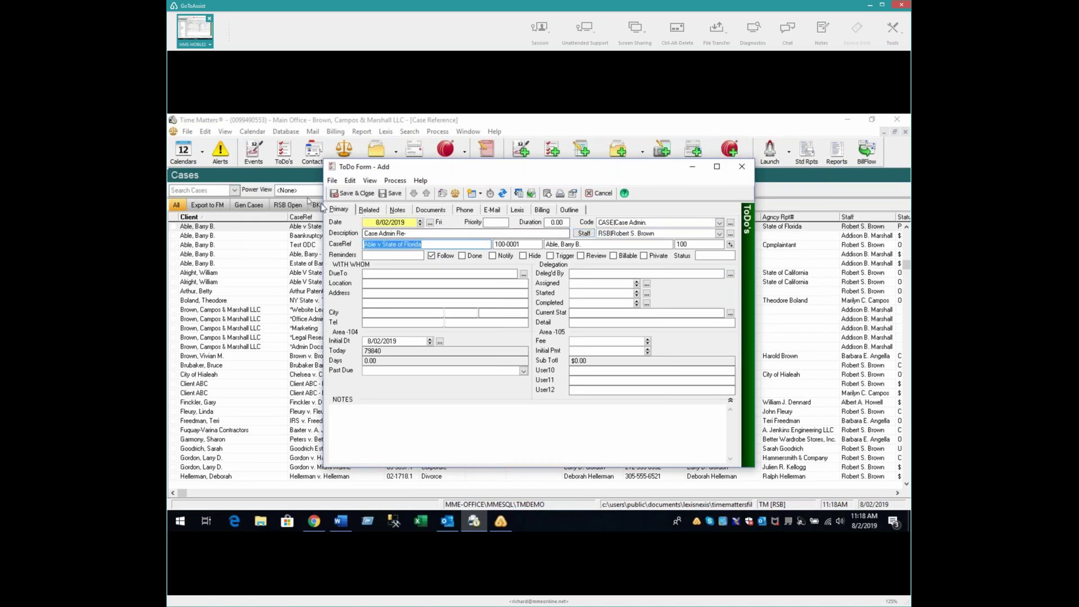
left_click(352, 194)
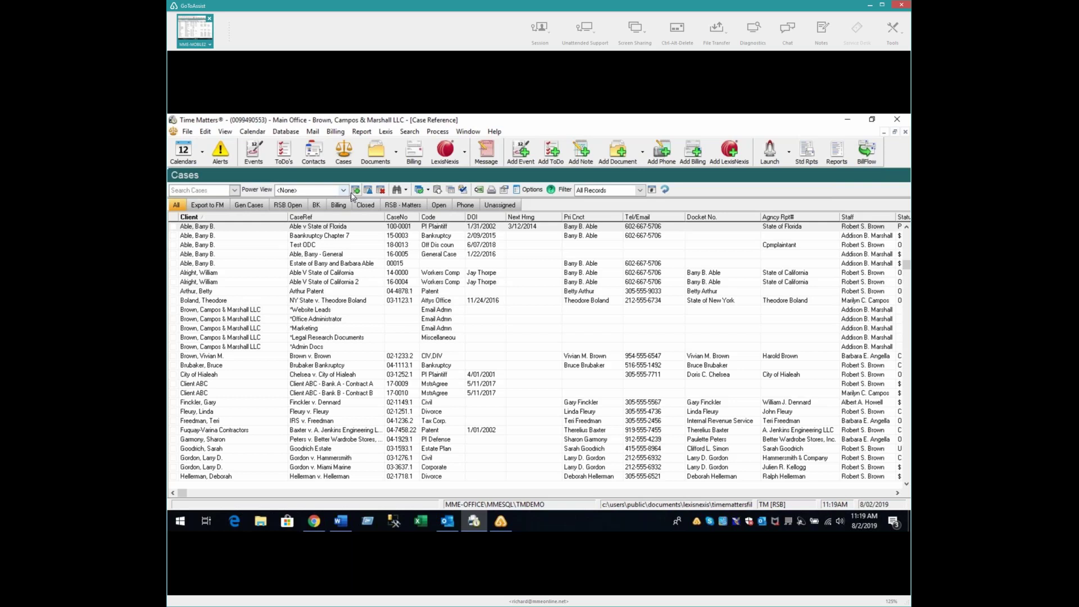
left_click(314, 227)
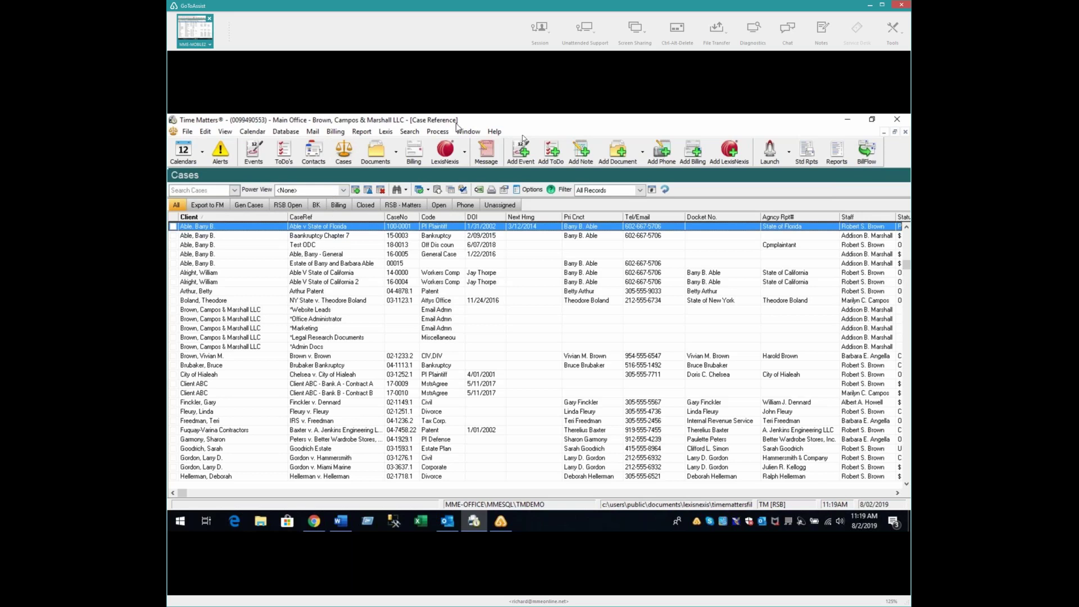
left_click(619, 150)
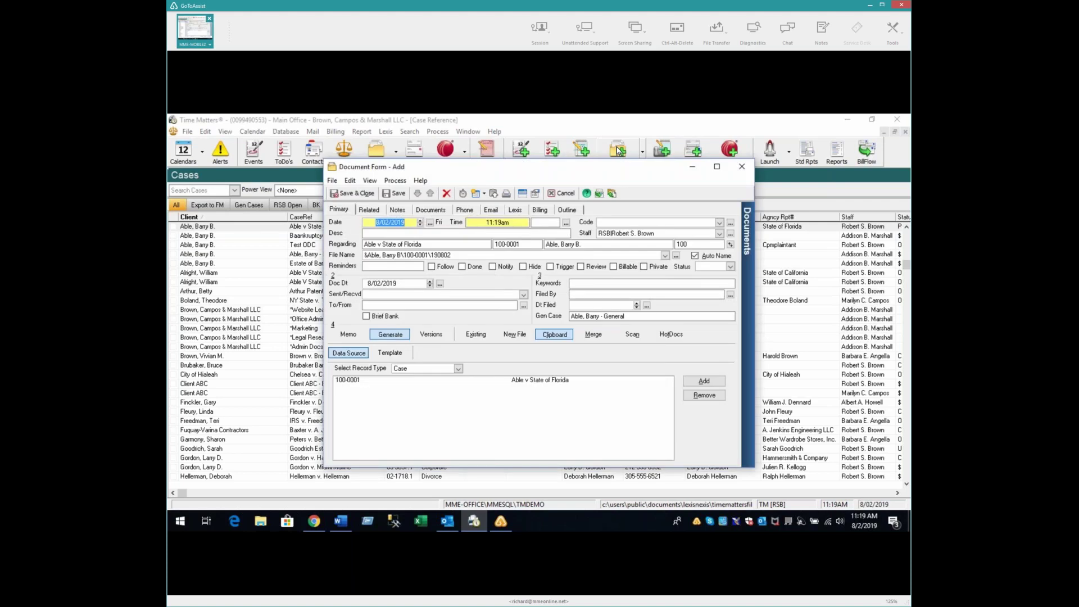
Step: Browse the document's Code list without choosing, then check the Client and case number fields
left_click(590, 246)
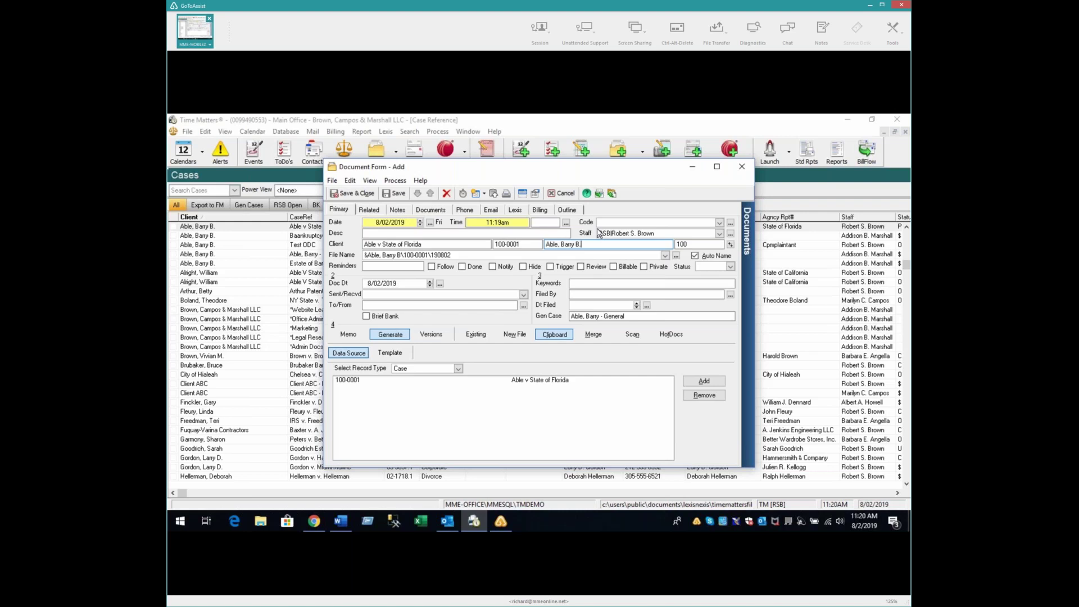
left_click(720, 224)
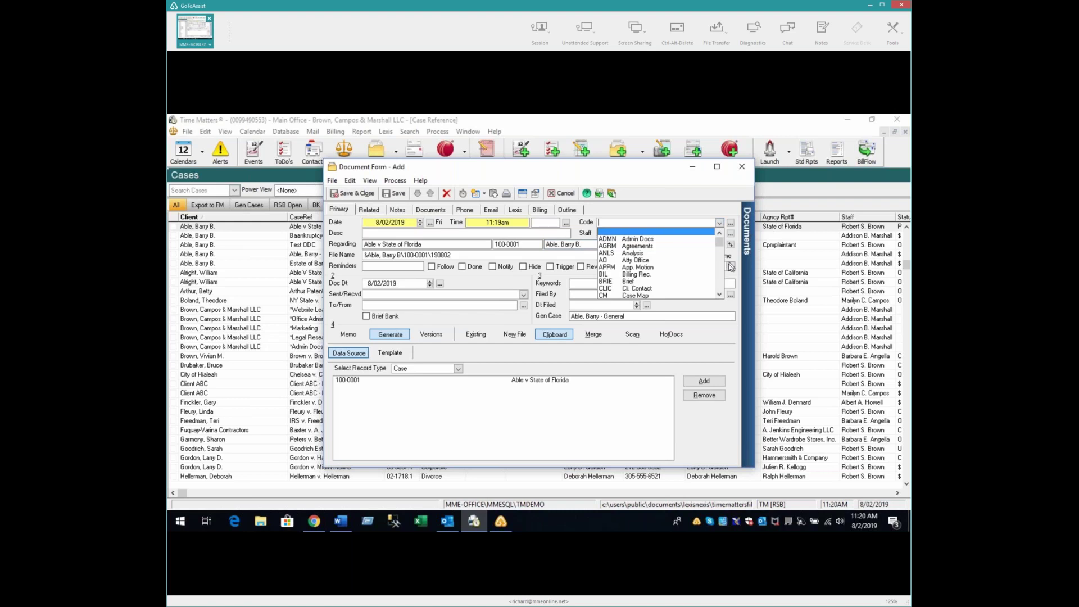
mouse_move(721, 243)
left_mouse_down()
mouse_move(722, 298)
mouse_move(720, 239)
left_mouse_up()
left_click(427, 233)
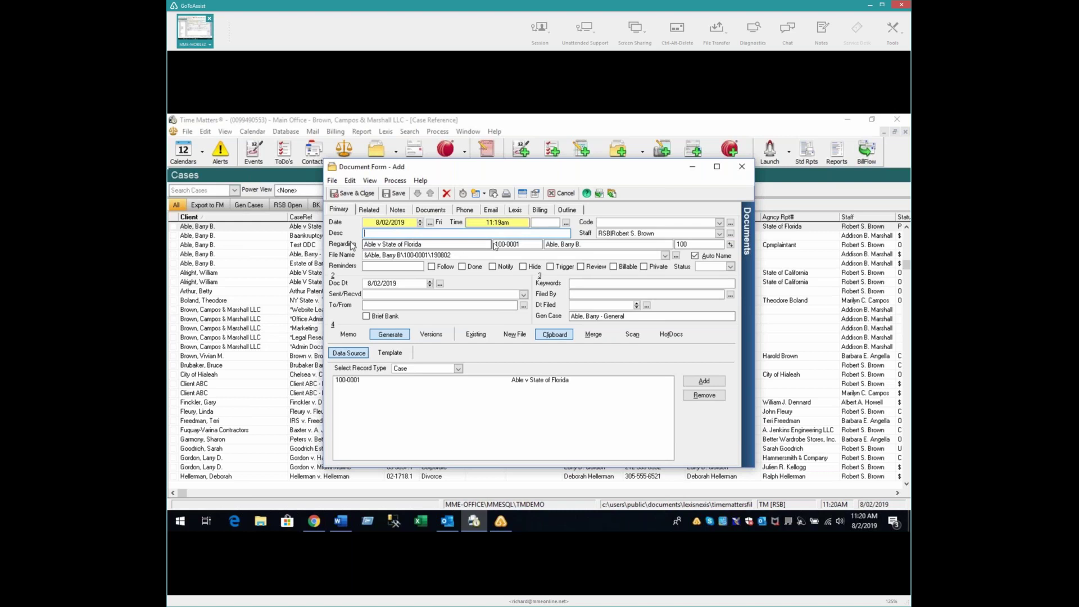
left_click(437, 245)
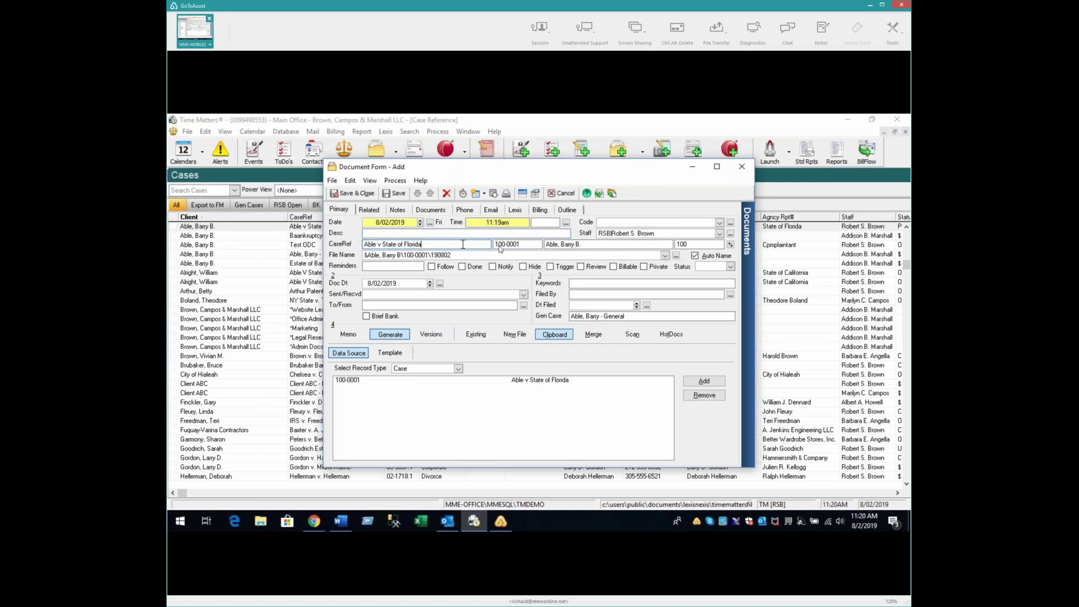
left_click(611, 247)
Step: Check the ConNo and Sent/Recvd fields, then bring up Contact Lookup for To/From
left_click(696, 245)
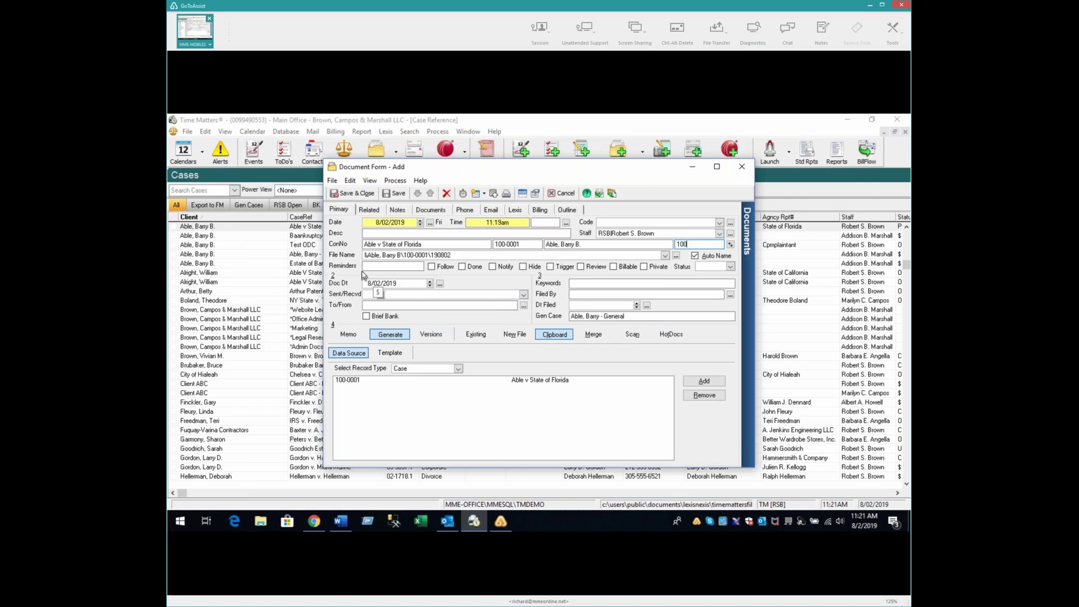
left_click(460, 255)
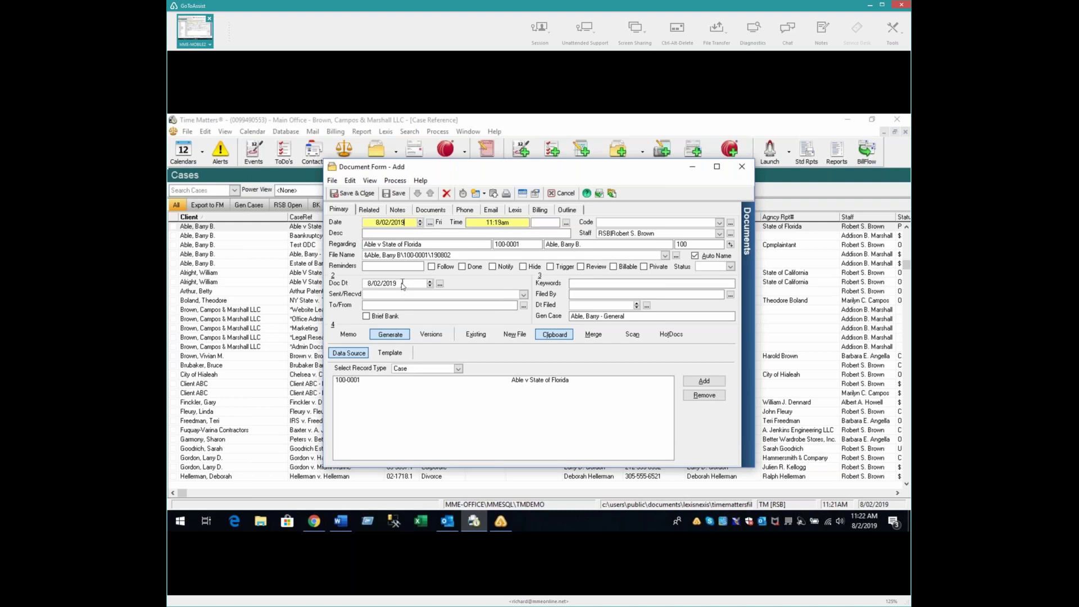
left_click(523, 295)
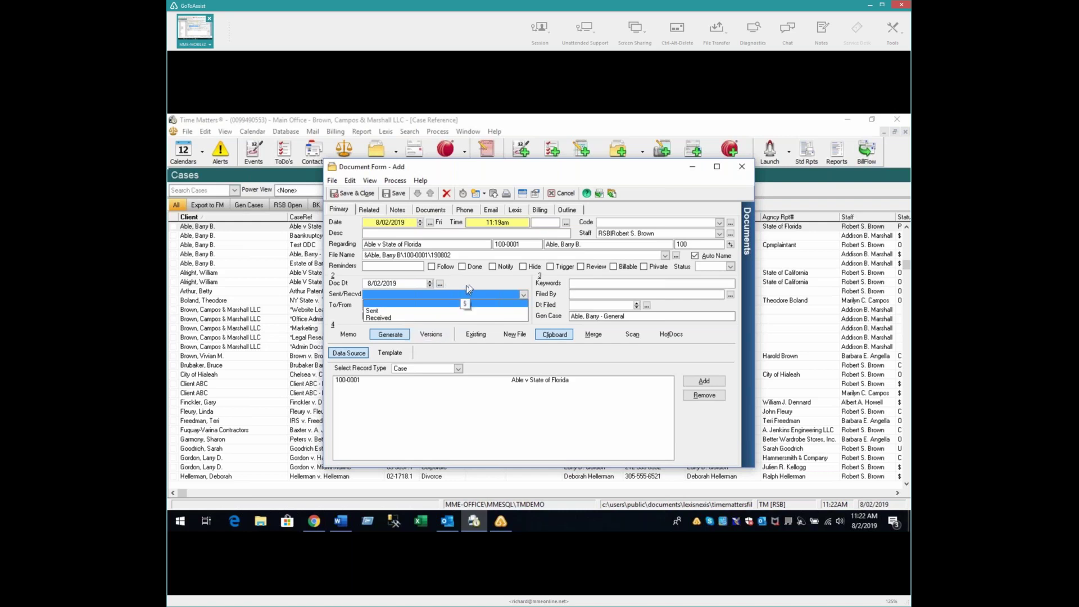
left_click(594, 246)
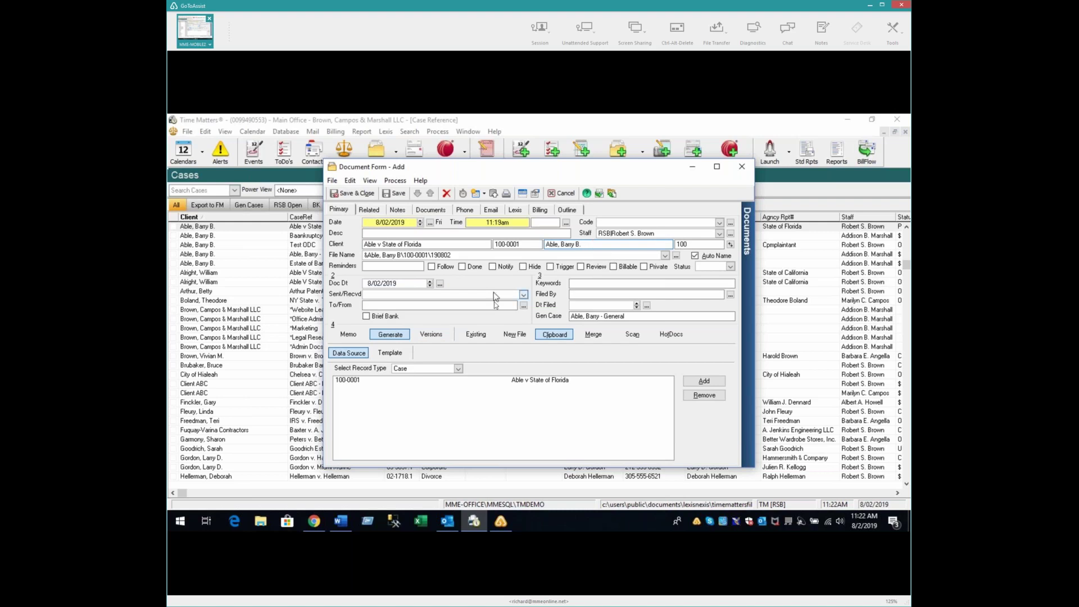
left_click(523, 306)
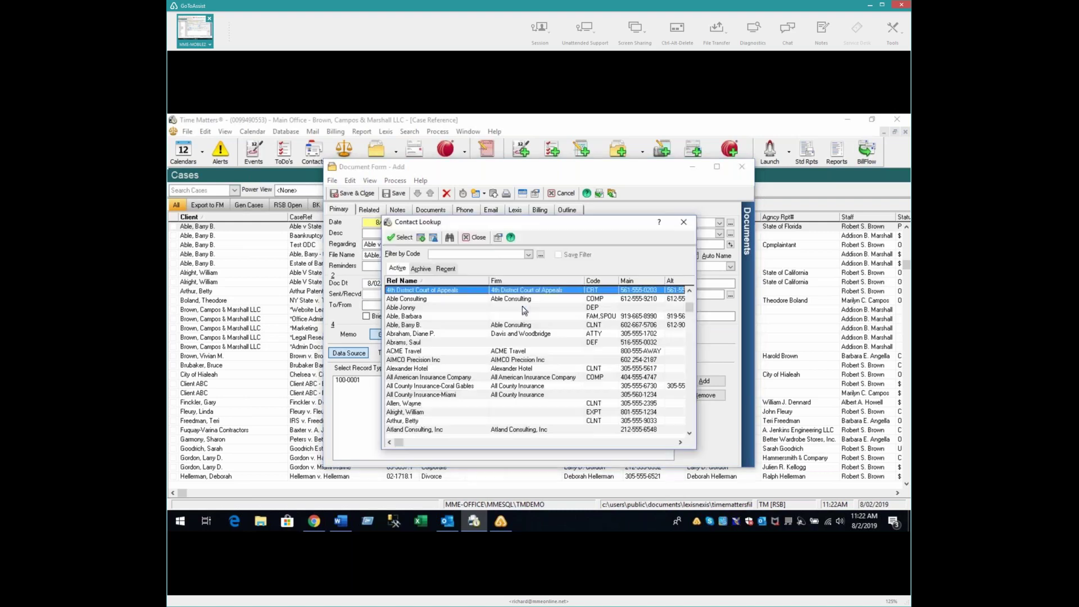
Step: Fill To/From with a contact from the lookup, leaving Keywords and Filed By empty
double_click(405, 316)
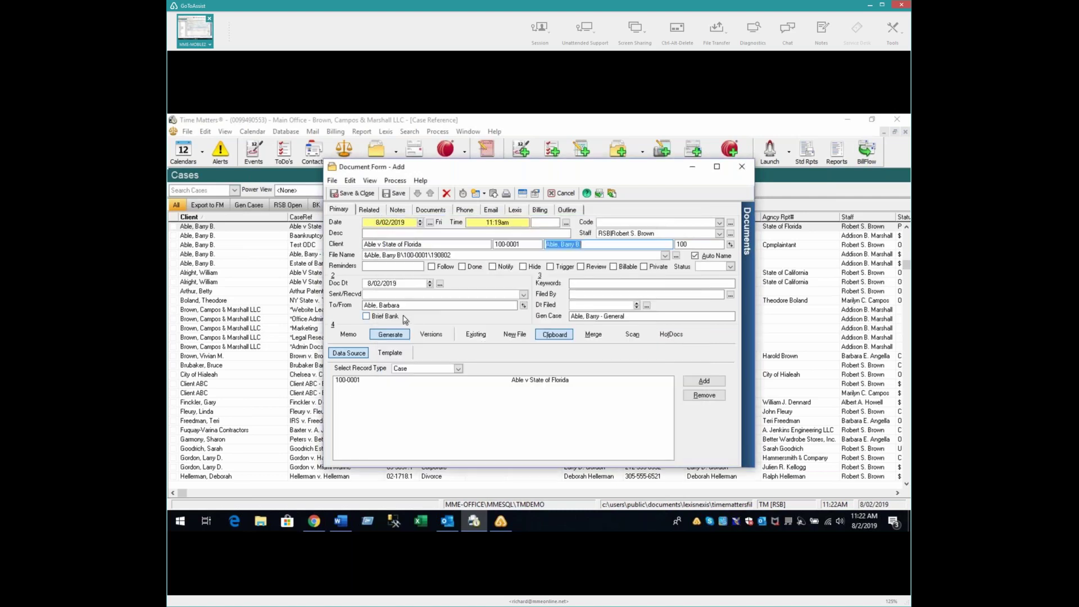
left_click(592, 284)
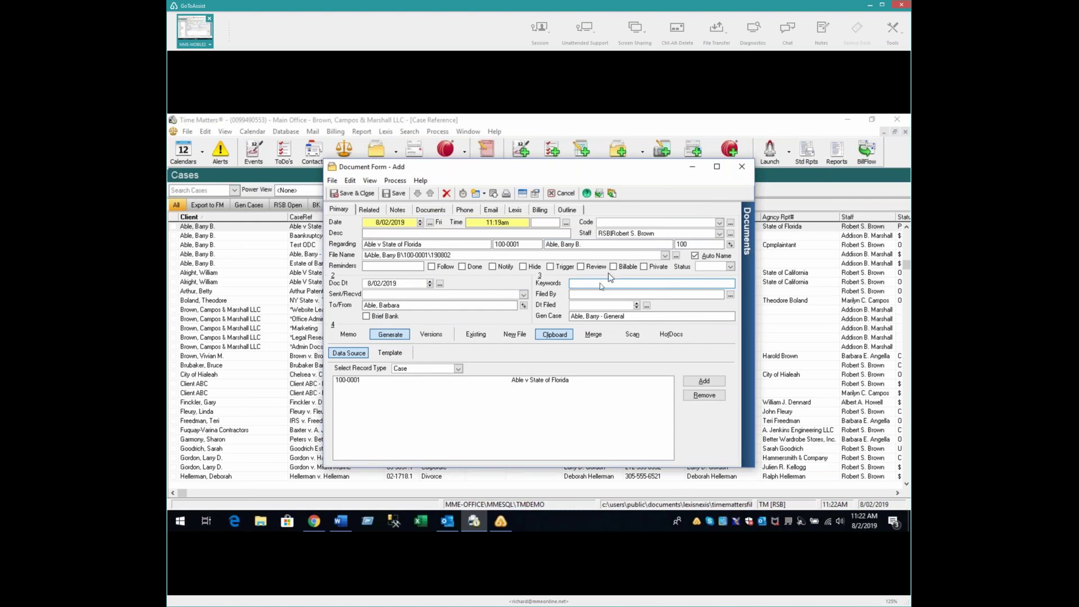
left_click(591, 295)
left_click(730, 295)
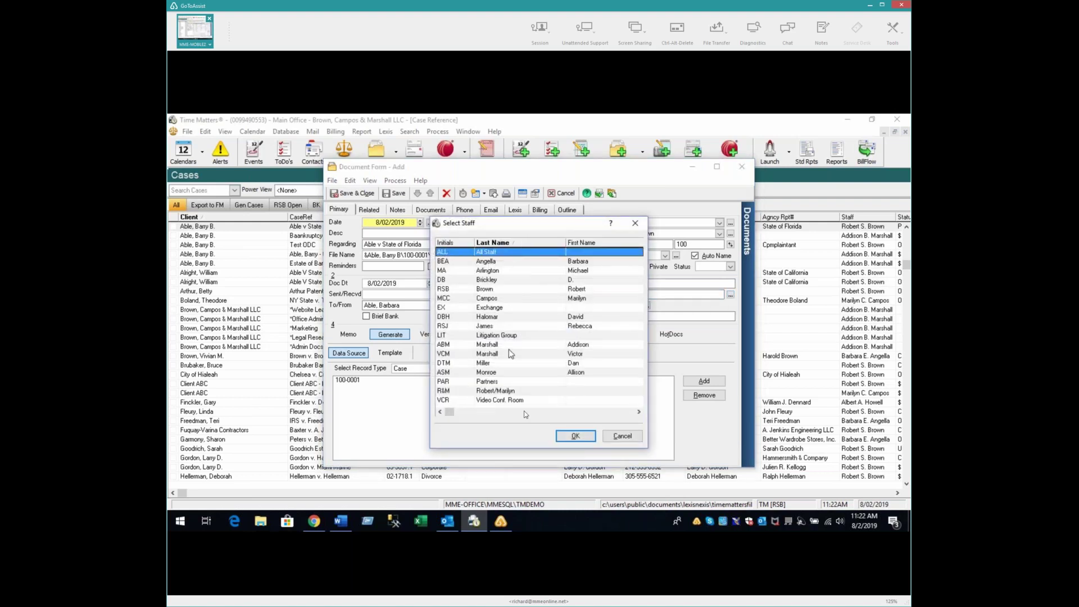
left_click(624, 437)
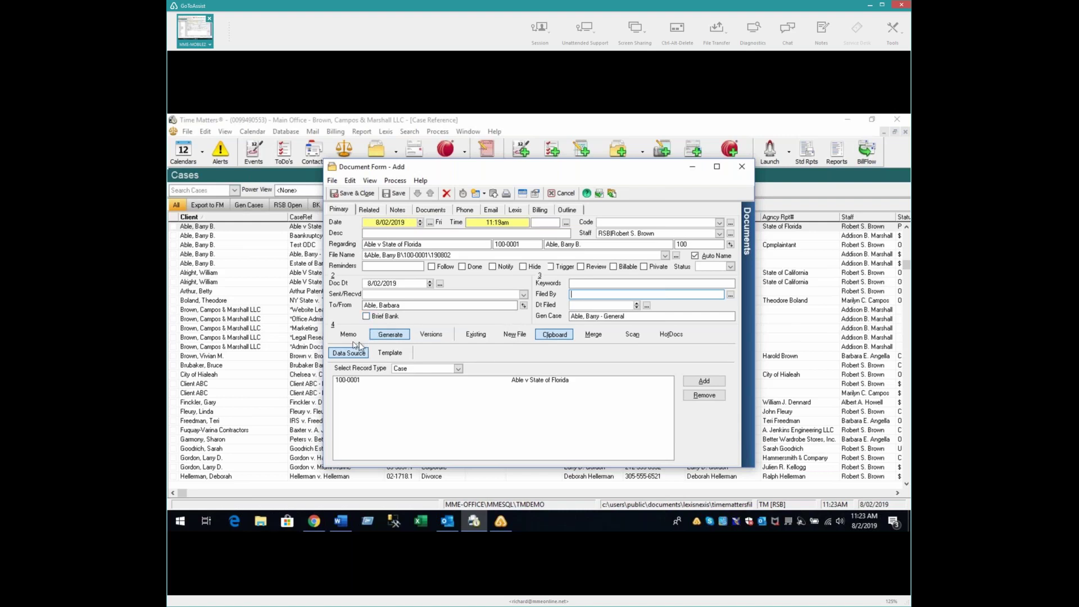
Step: Compare the Memo, Generate, Versions and Existing document source options
left_click(349, 336)
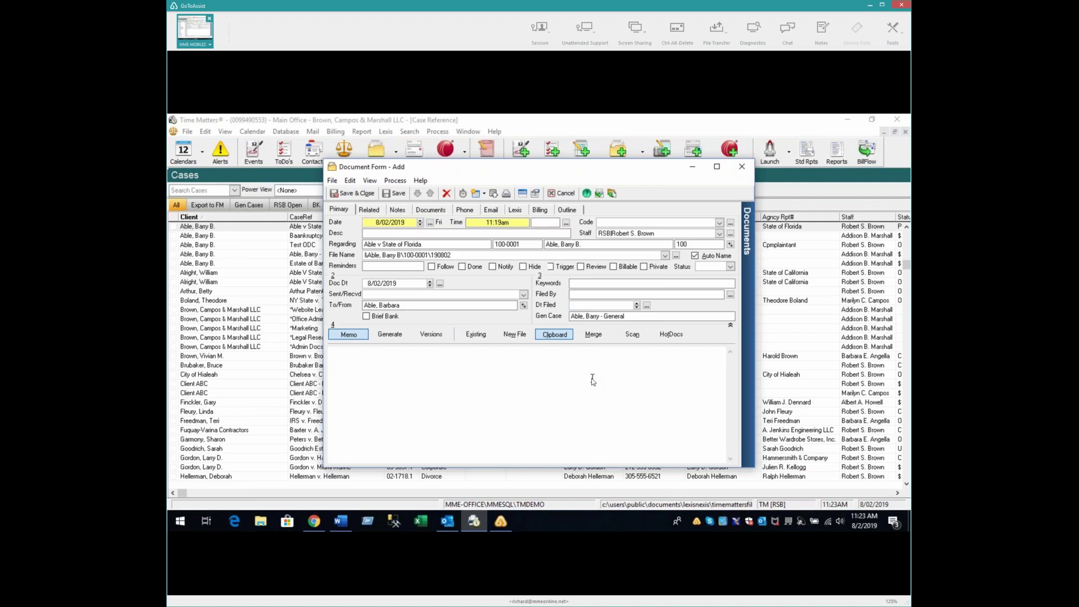
left_click(397, 337)
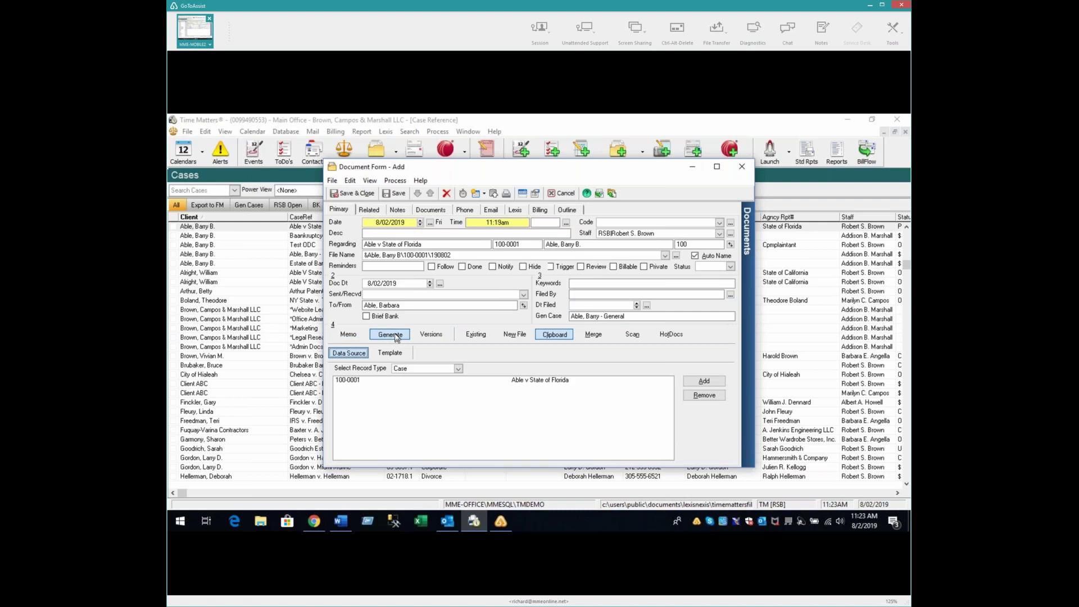
left_click(430, 336)
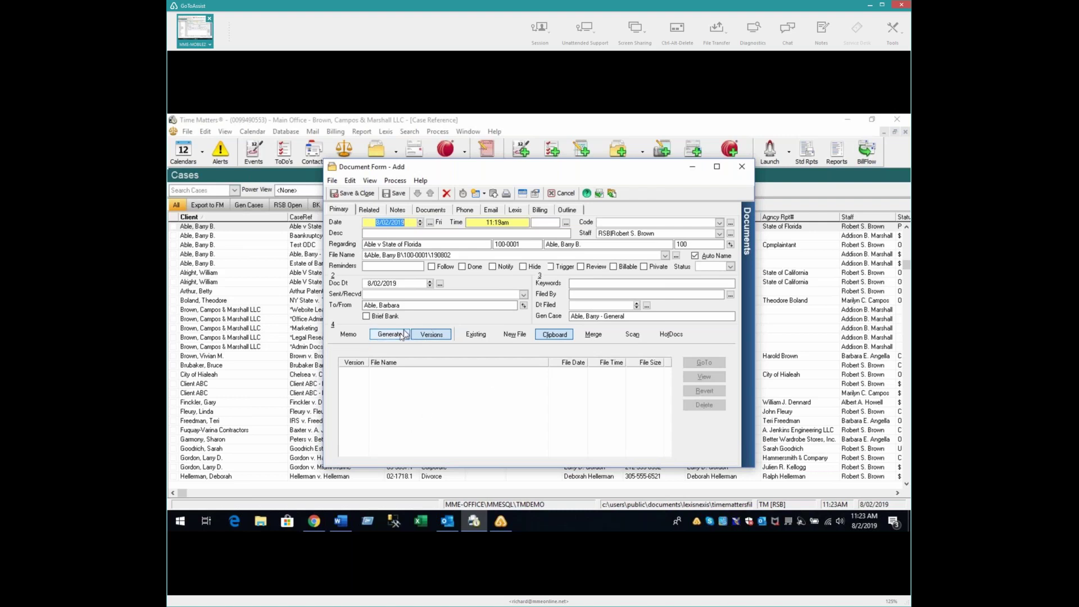
left_click(398, 335)
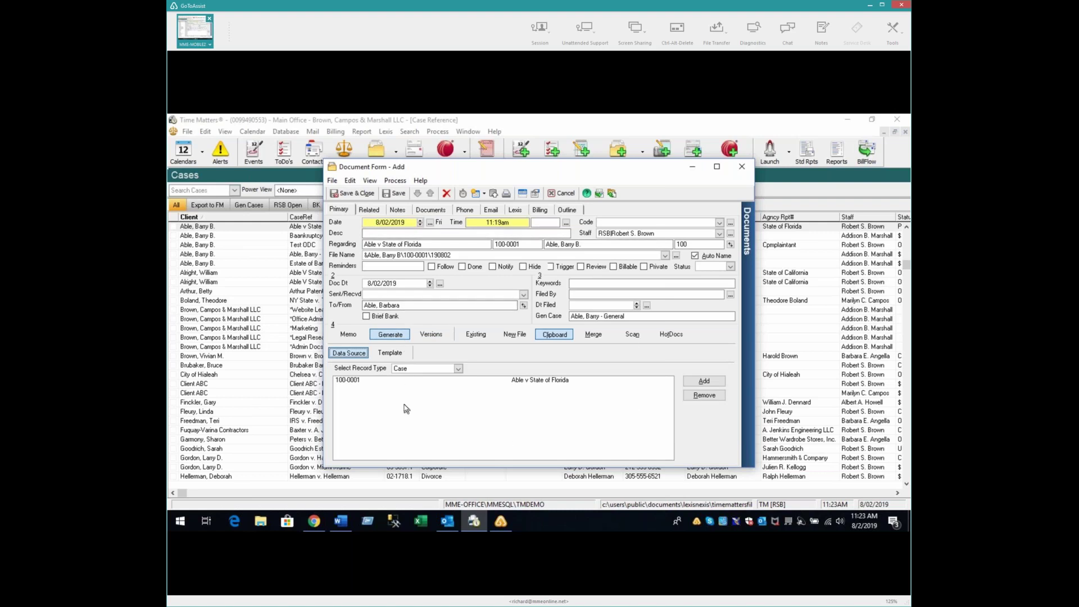
left_click(476, 336)
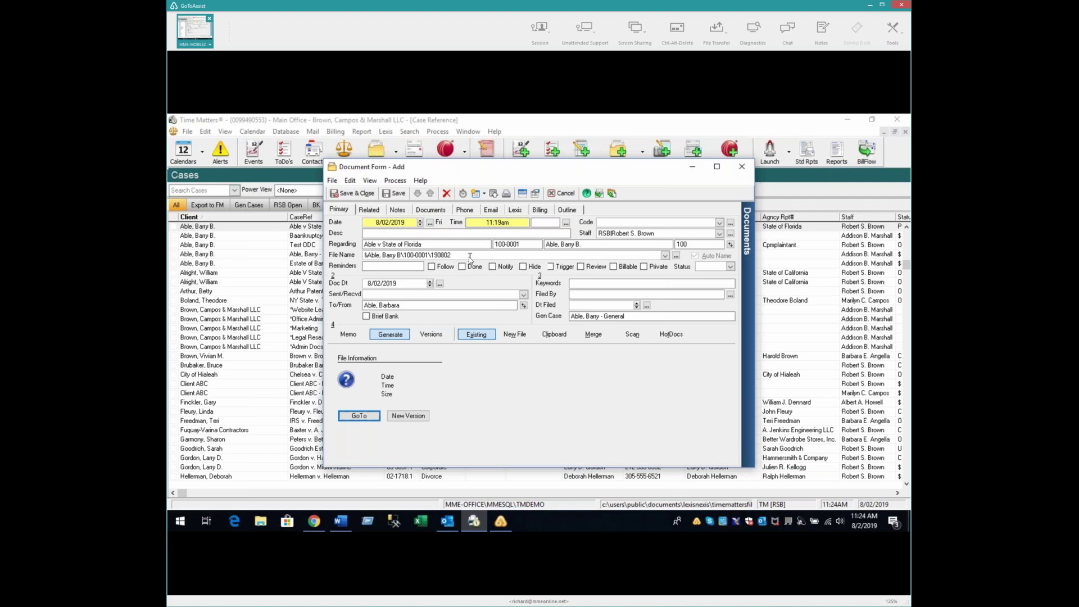
Step: View the Template lists under the New File and Clipboard document options
left_click(514, 336)
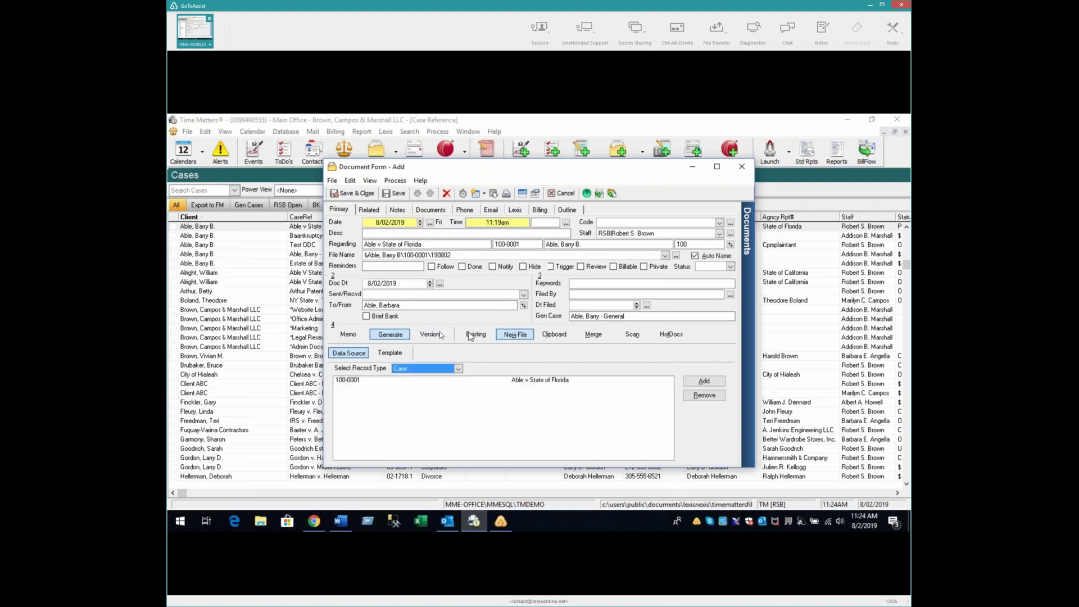
left_click(392, 353)
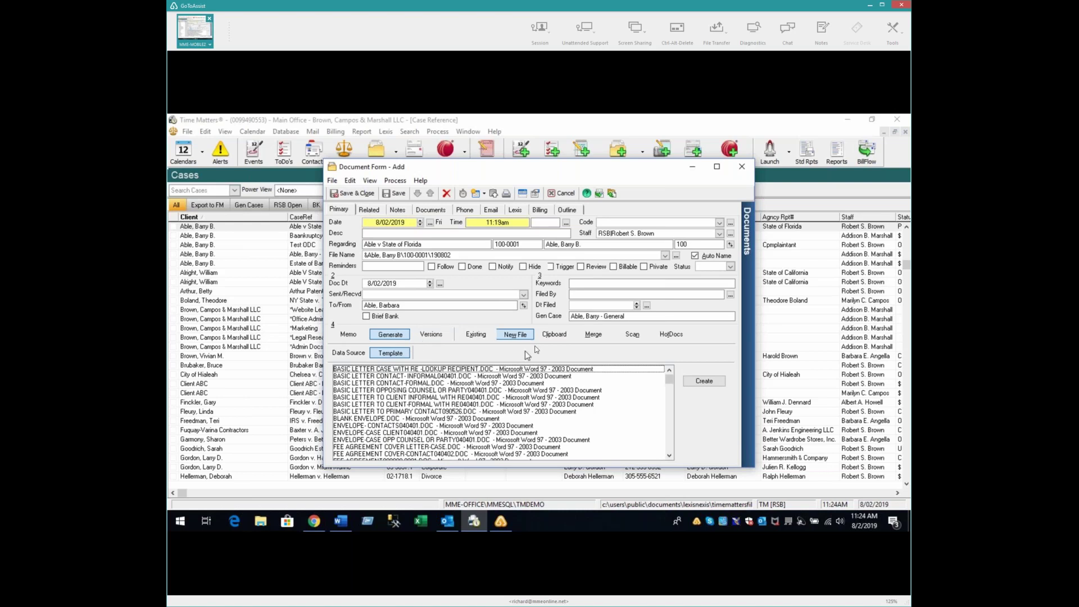
left_click(547, 335)
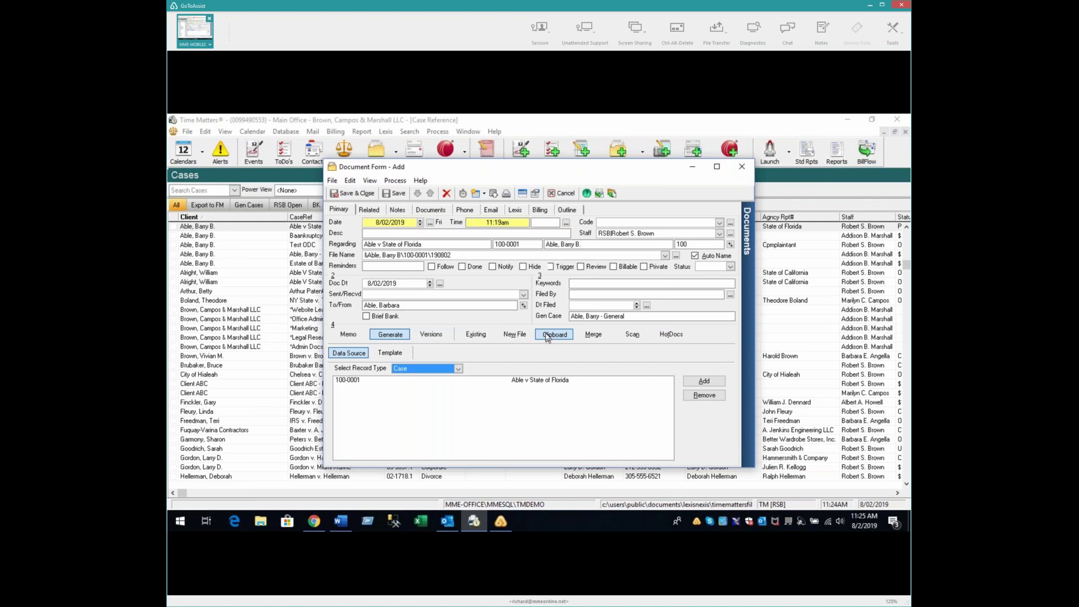
left_click(387, 353)
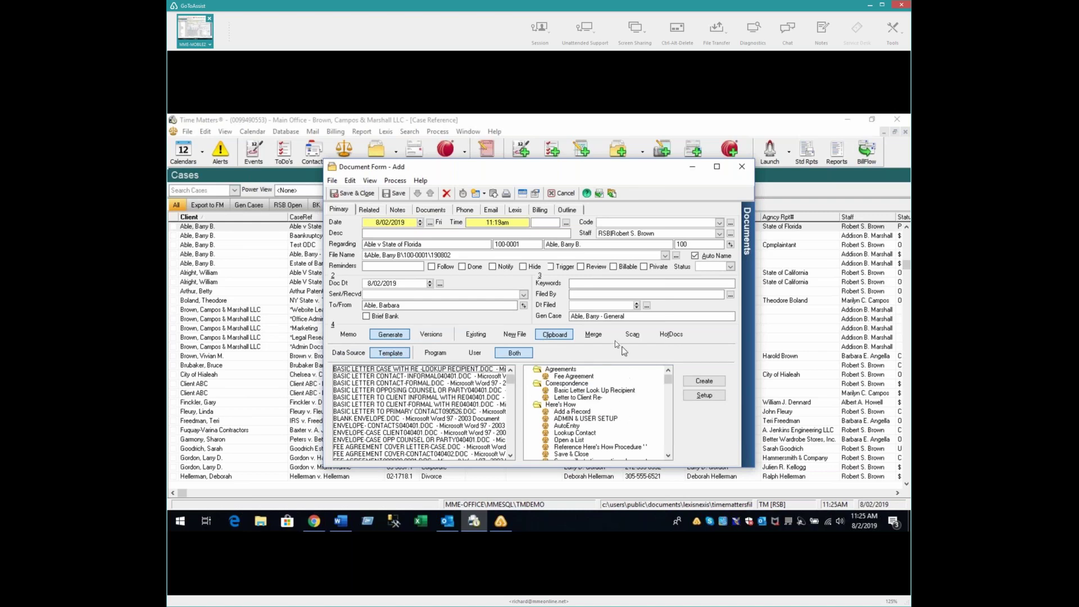
Step: Review the Merge and Scan-to-PDF options, showing the empty scanner Select Source list
left_click(600, 335)
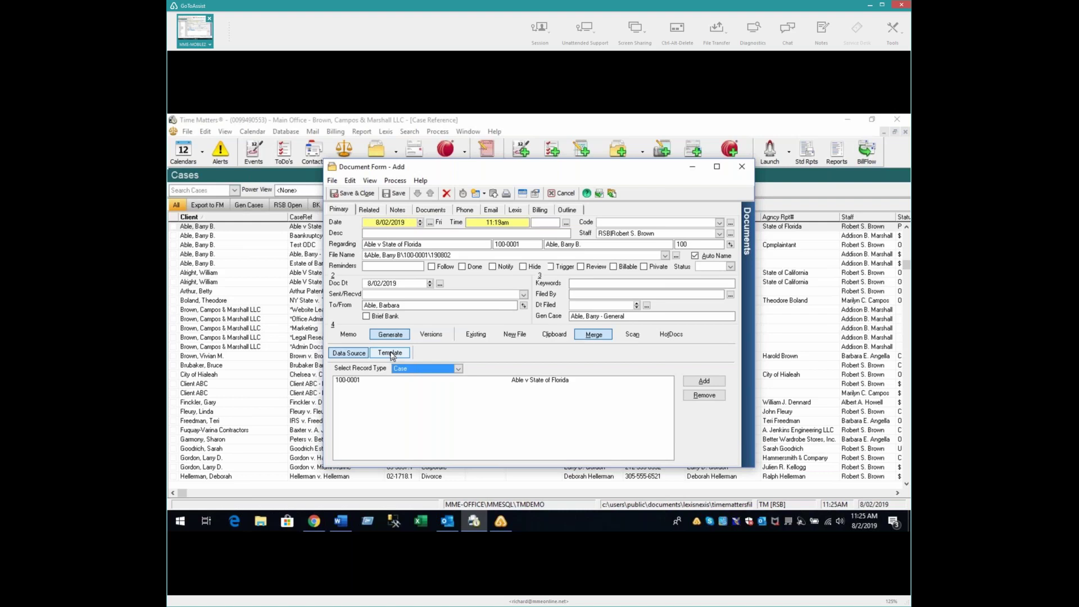
left_click(631, 336)
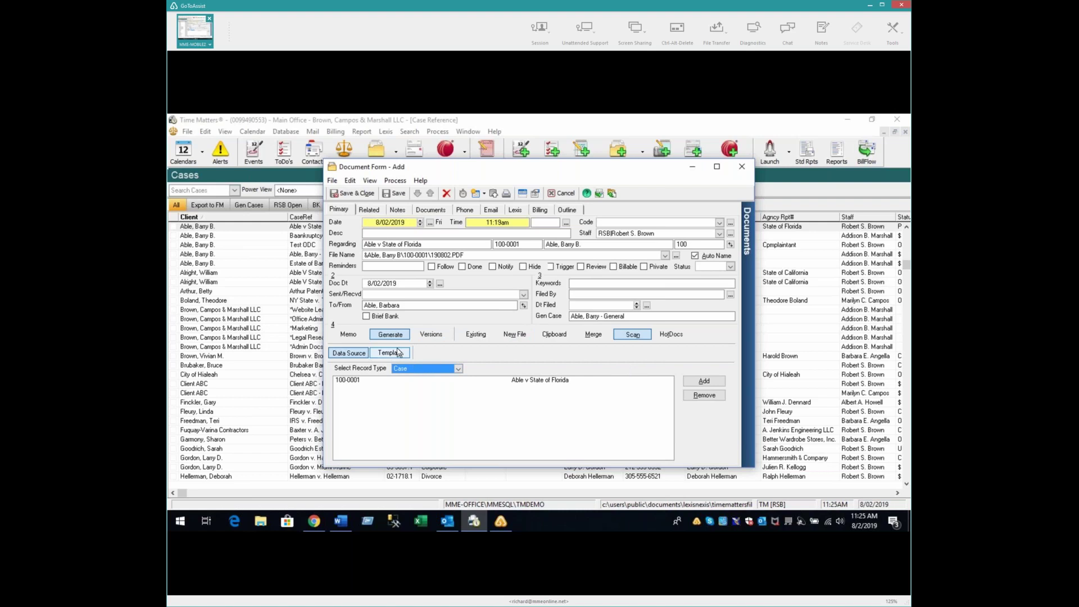
left_click(397, 352)
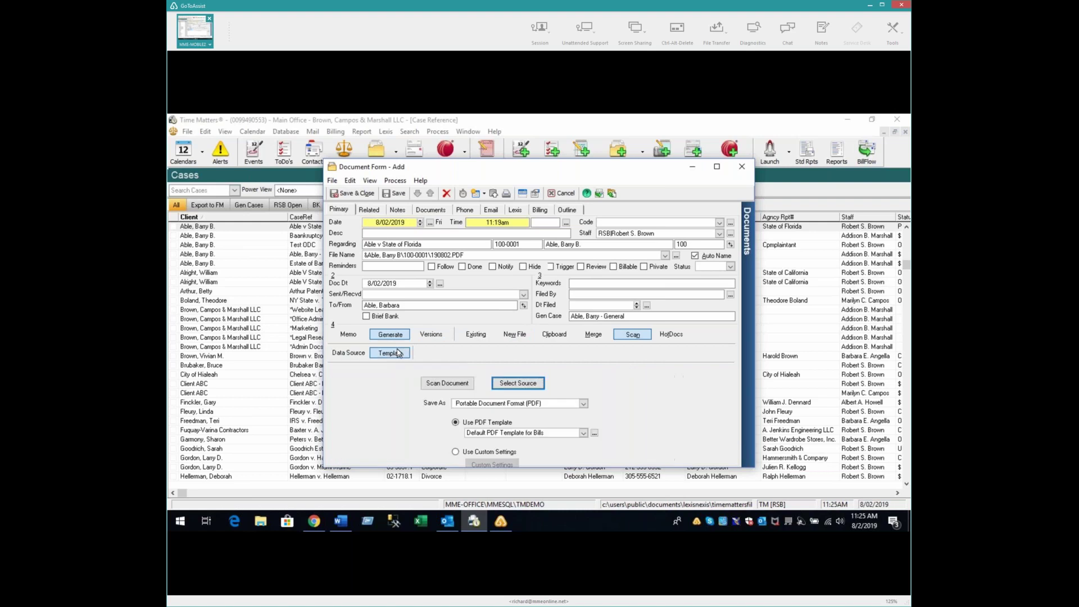
left_click(517, 384)
left_click(515, 387)
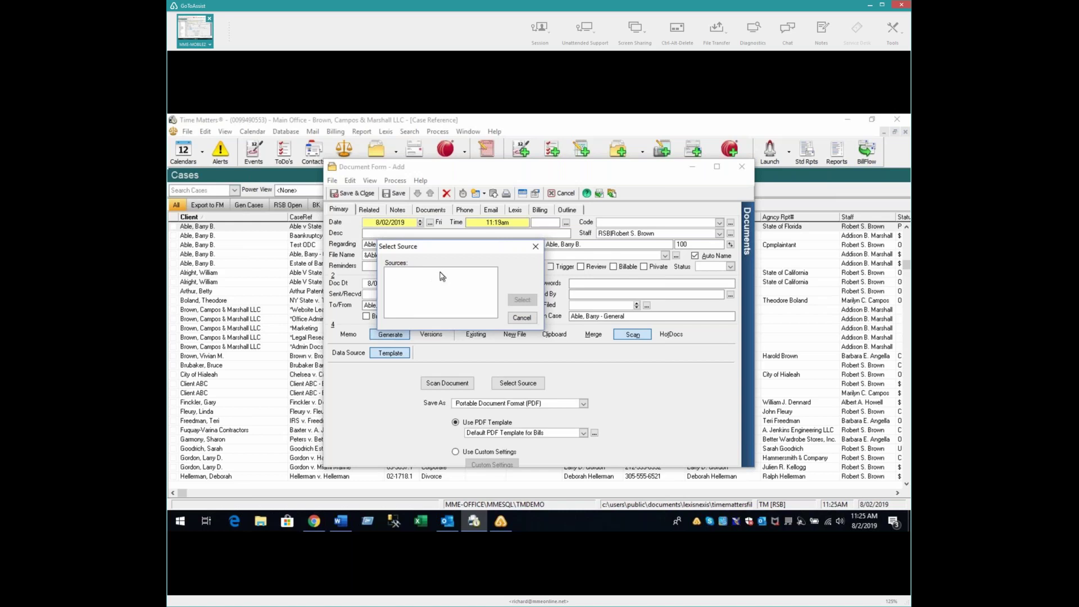
Step: Close the scanner list, discard the document form unsaved, and reselect Able v State of Florida
left_click(522, 319)
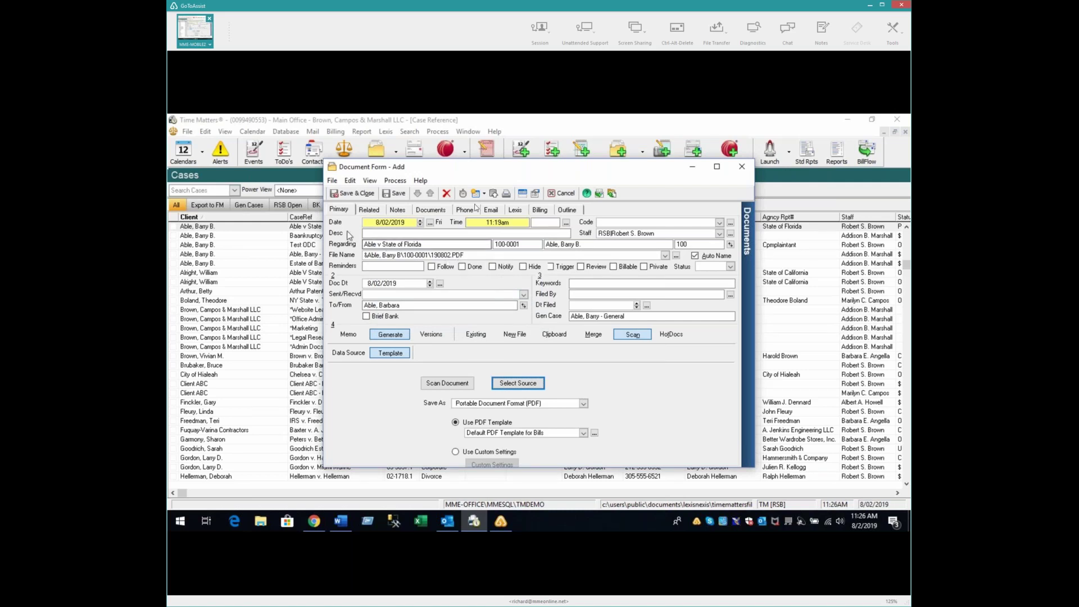
left_click(561, 194)
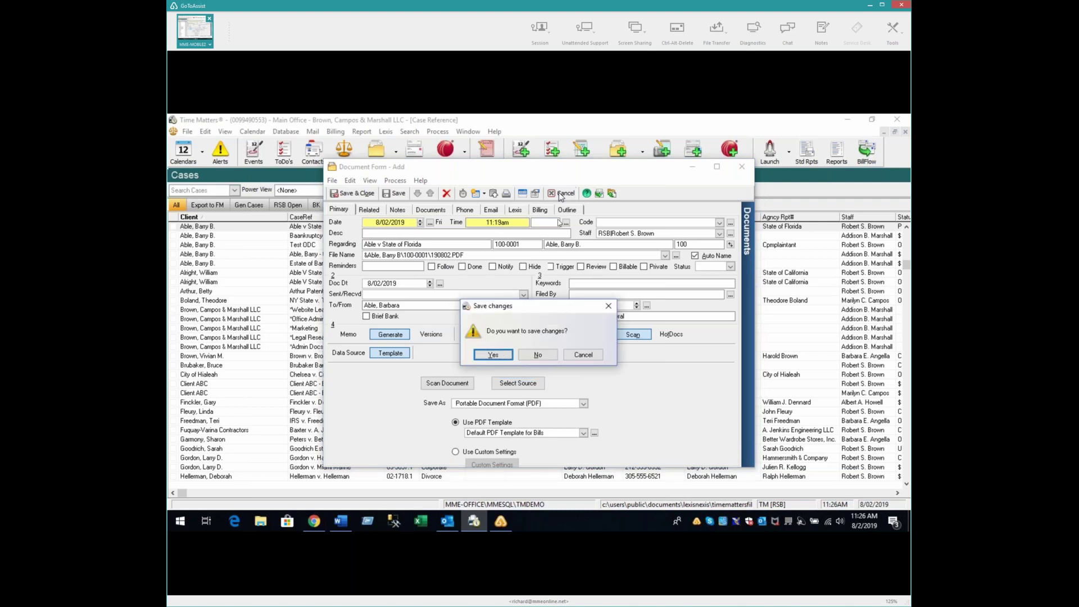
left_click(540, 356)
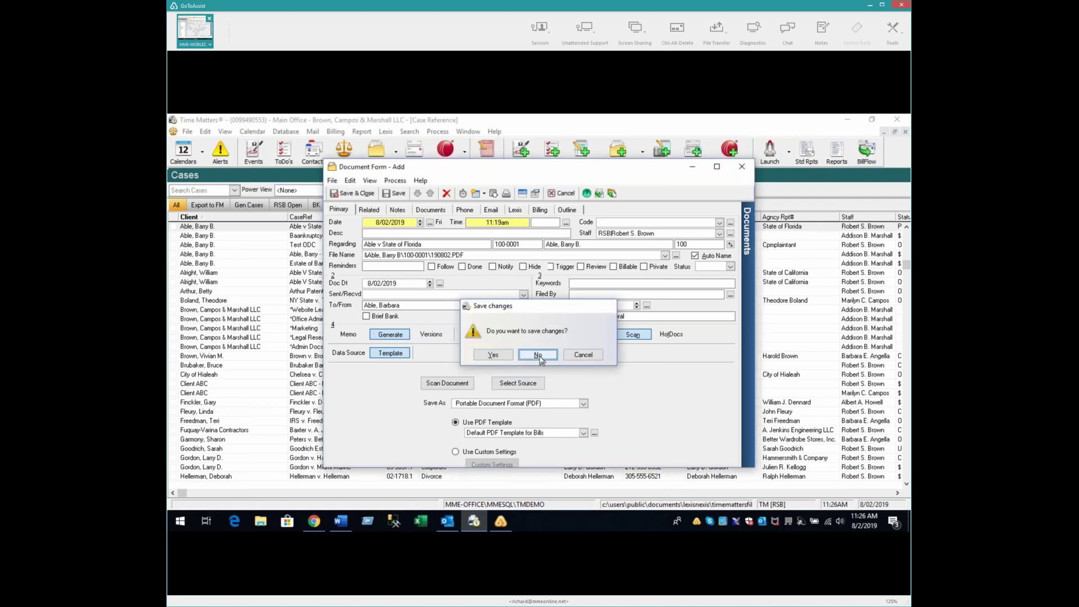
left_click(326, 227)
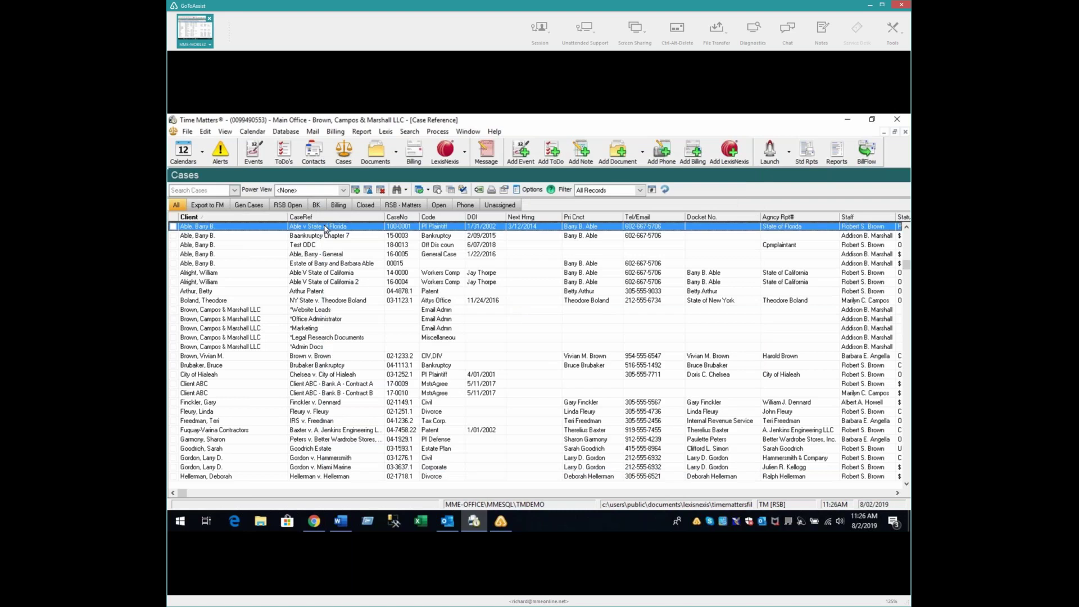
Step: Add a document to Able v State of Florida from the RSB Case Letter auto-entry form
double_click(326, 227)
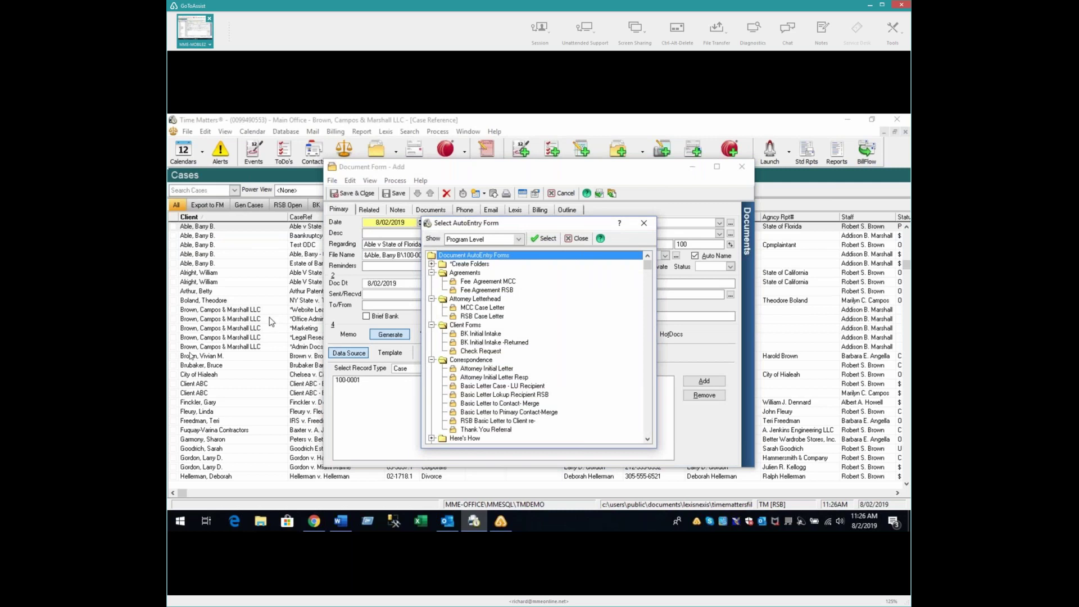
double_click(471, 319)
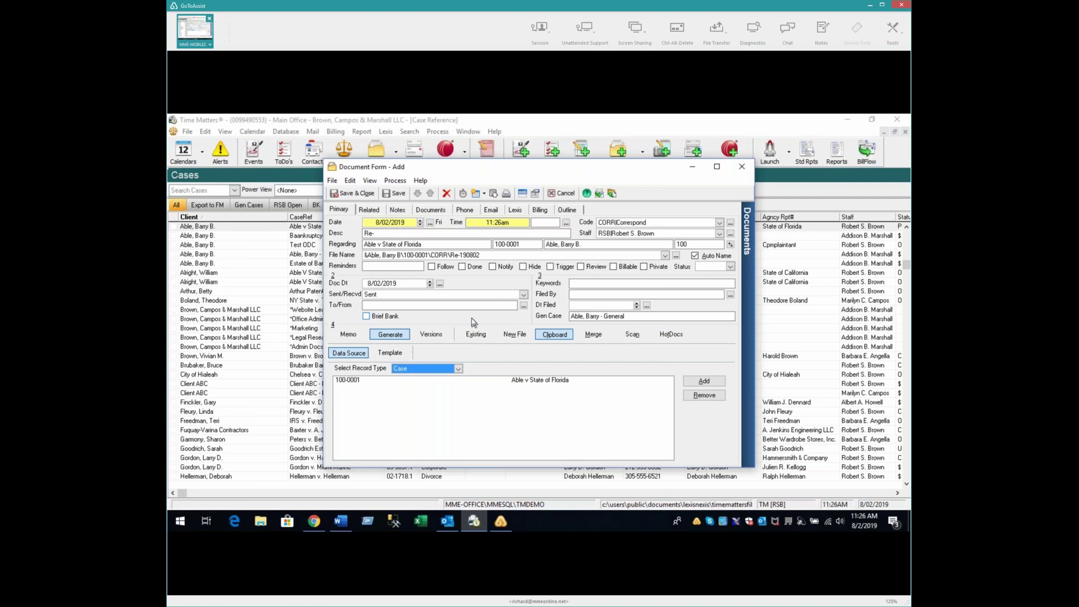
Step: Complete the document description as 'Re-Case Review' and list the available document templates
left_click(386, 235)
type("Case Review")
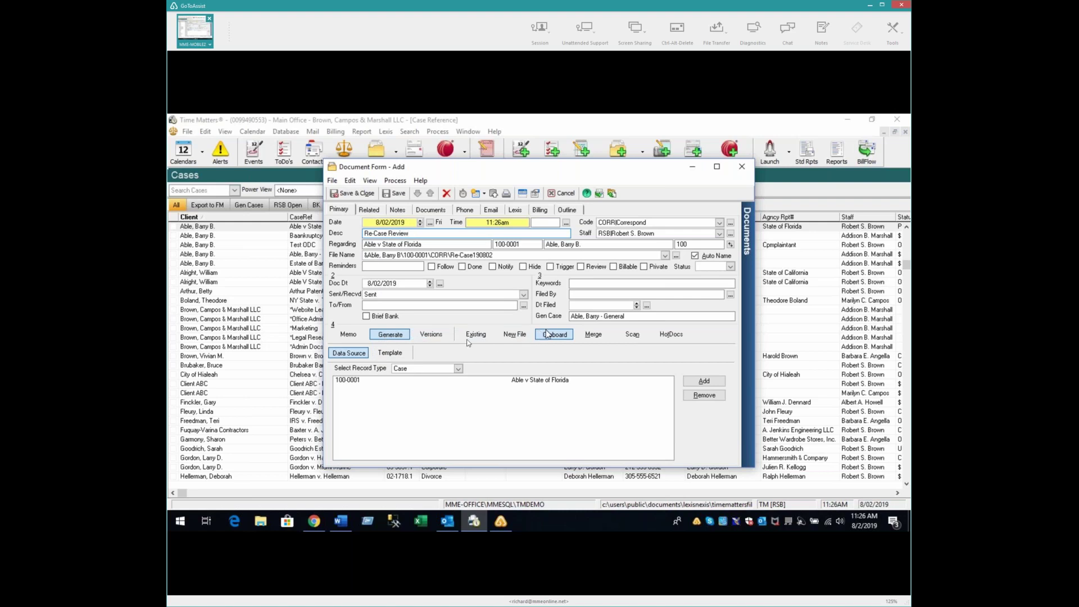
left_click(394, 355)
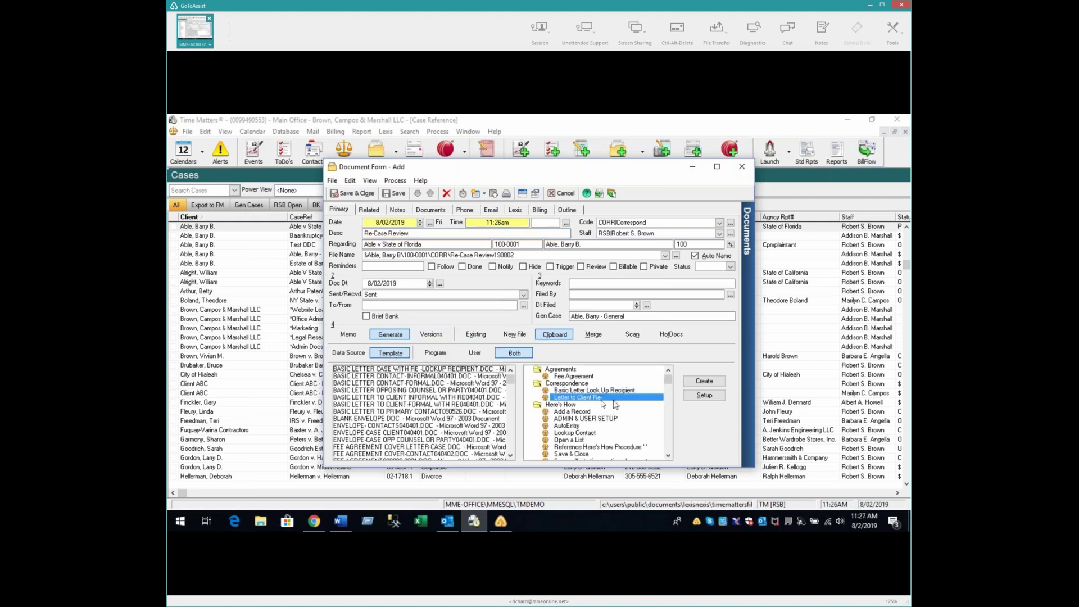
Step: Generate the Re-Case Review letter from the RSB LETTER.DOCX template after dismissing the template-not-found message
left_click(703, 383)
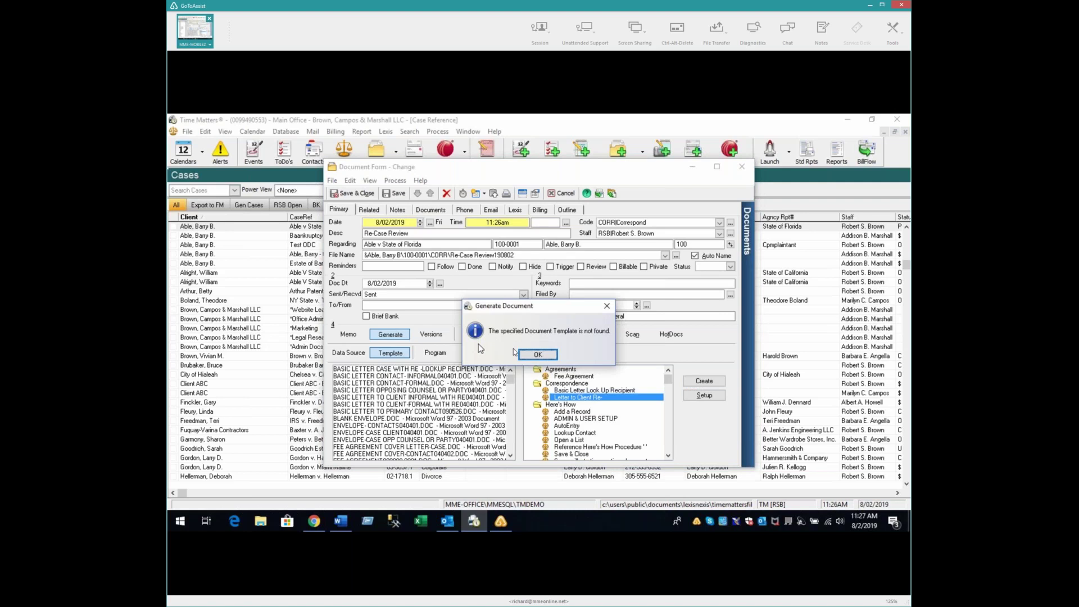
left_click(529, 355)
scroll(352, 433, "down", 4)
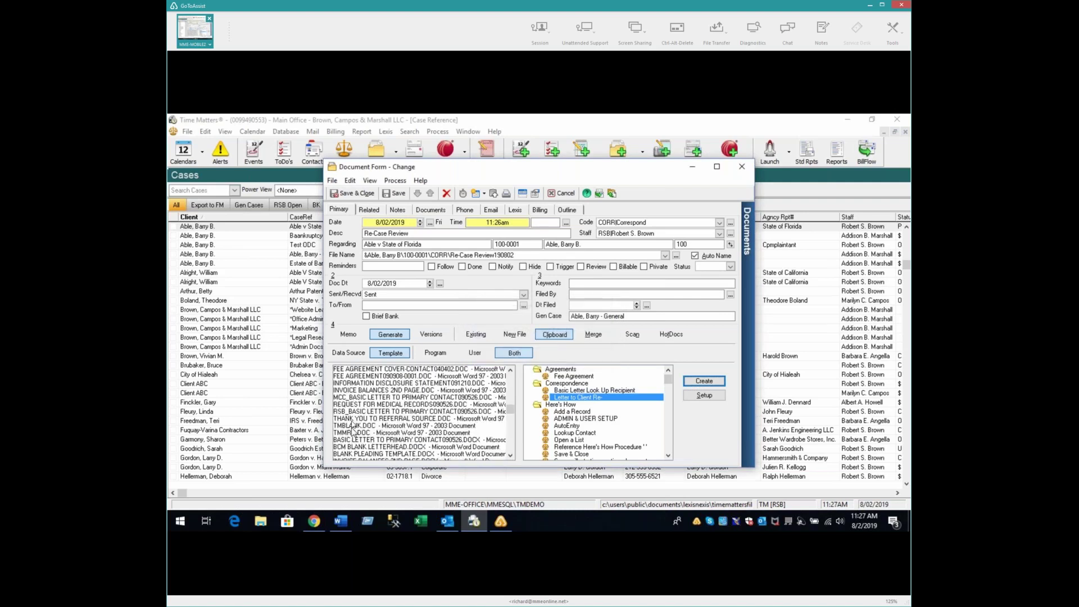
scroll(353, 421, "down", 4)
scroll(353, 421, "down", 1)
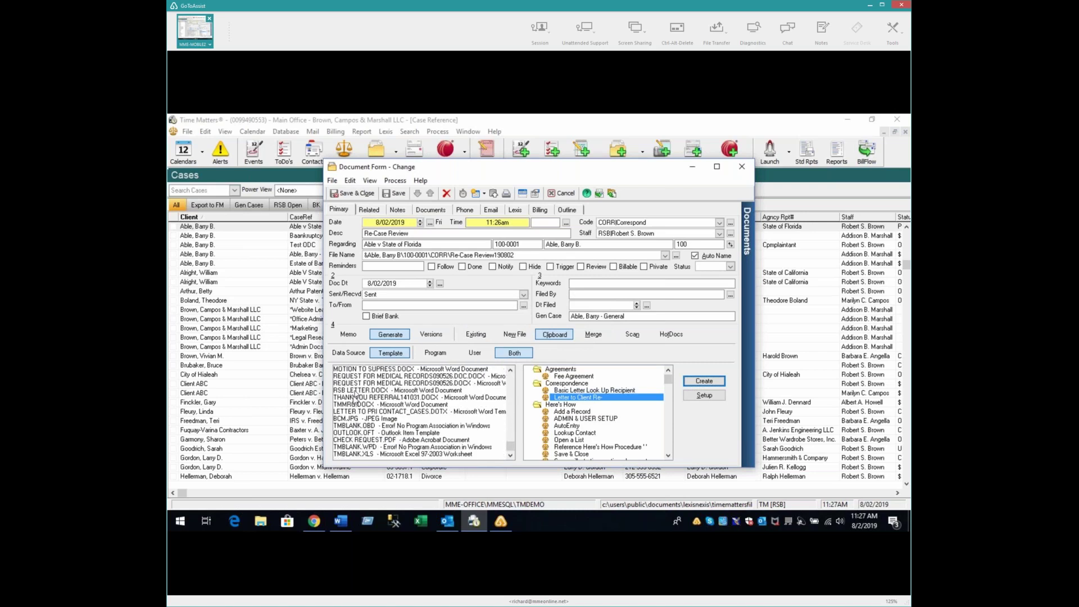
left_click(357, 392)
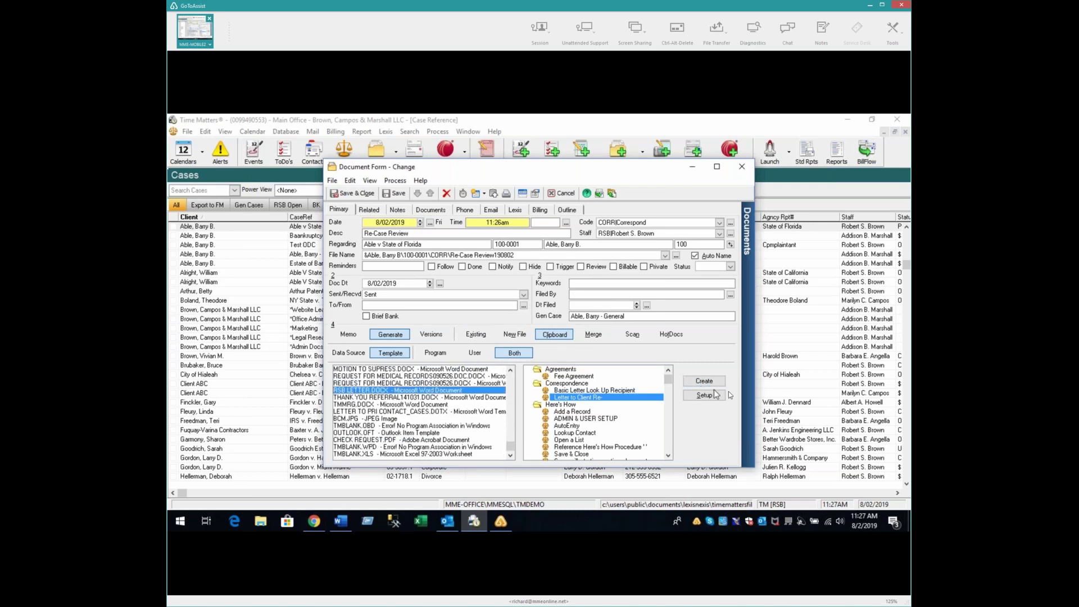
left_click(702, 382)
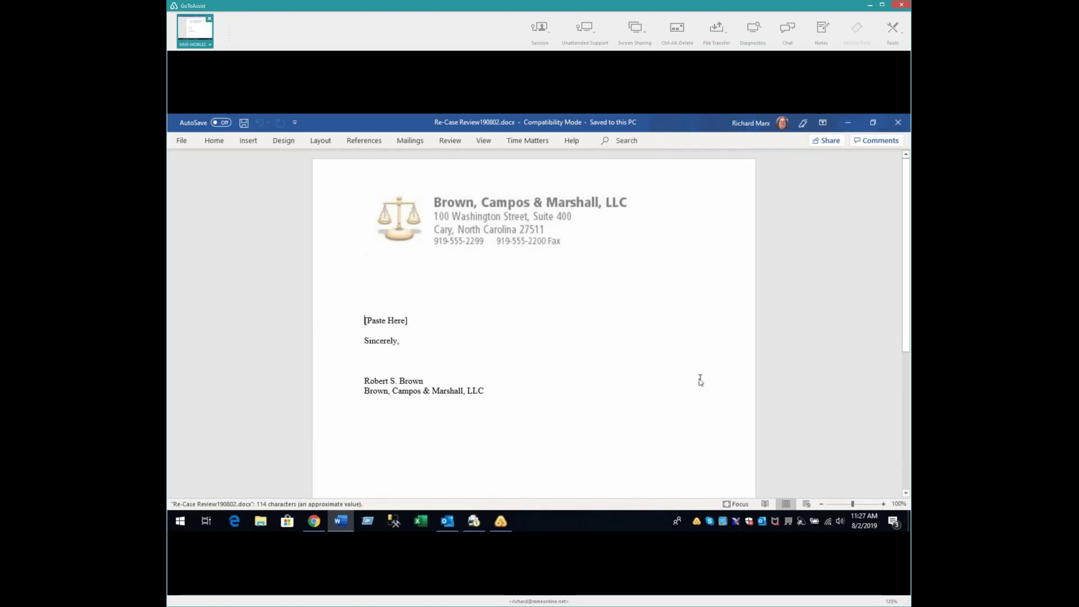
Step: Replace the [Paste Here] placeholder with 'Text here with detail.' and check the signature block
left_click_drag(408, 324, 366, 329)
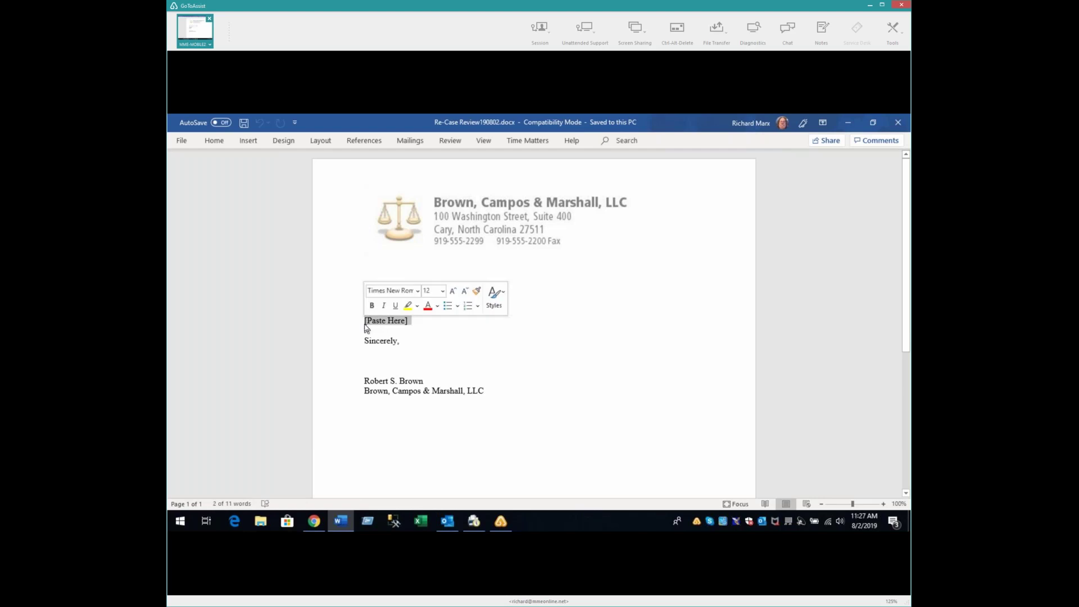
type("August 2, 2019  Barry Able Able Consulting 375 Jackson Street N Suite 220 St. Paul, MN55101  Regarding: Able v State of Florida Case No. : 100-0001  Dear Barry:  Text here")
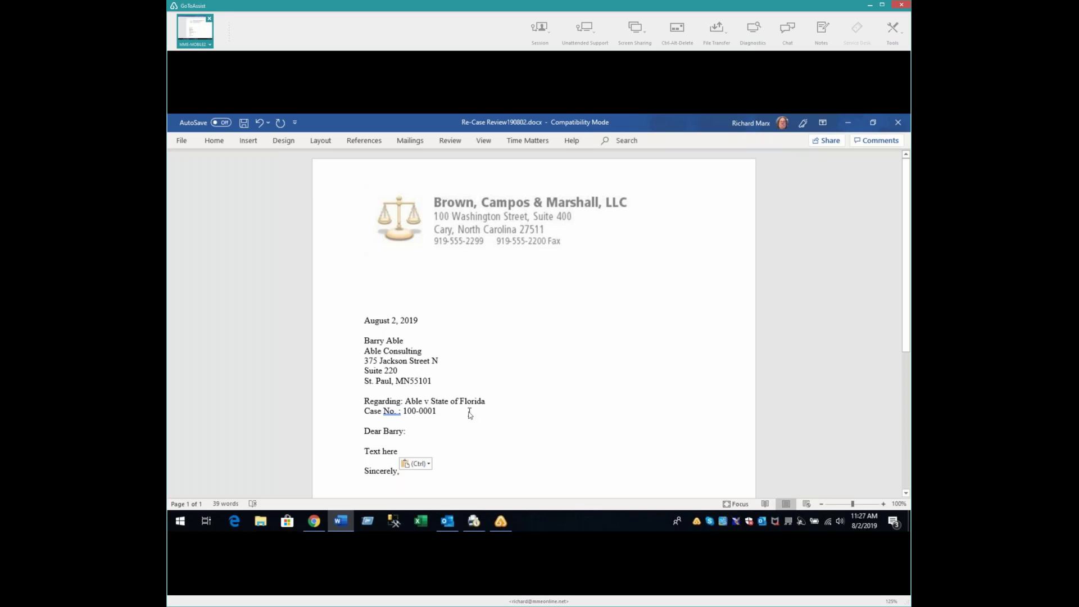
left_click(413, 452)
type("with detail.")
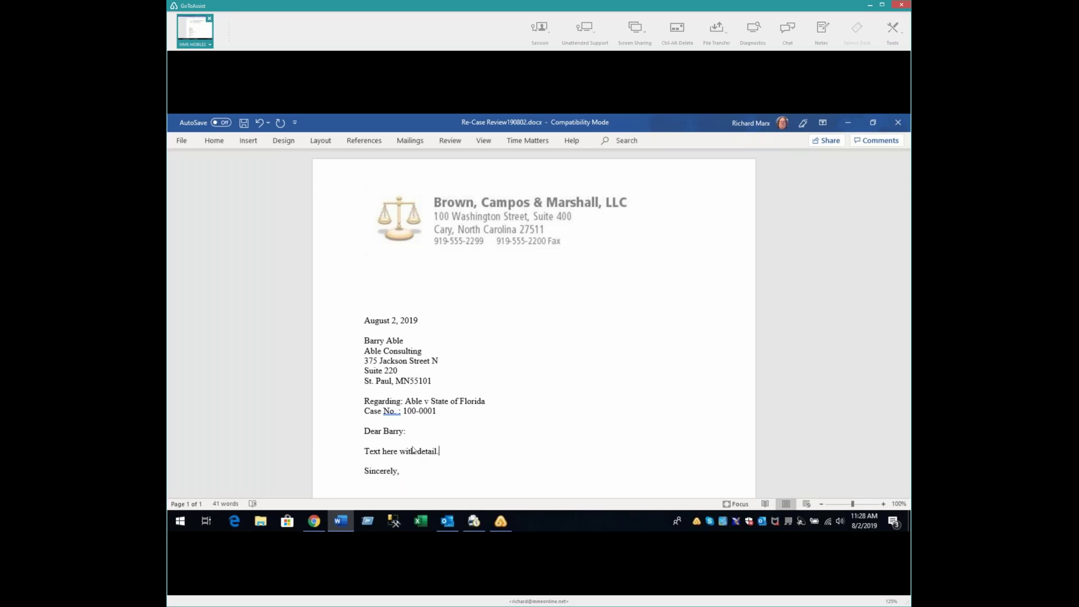
scroll(516, 446, "down", 1)
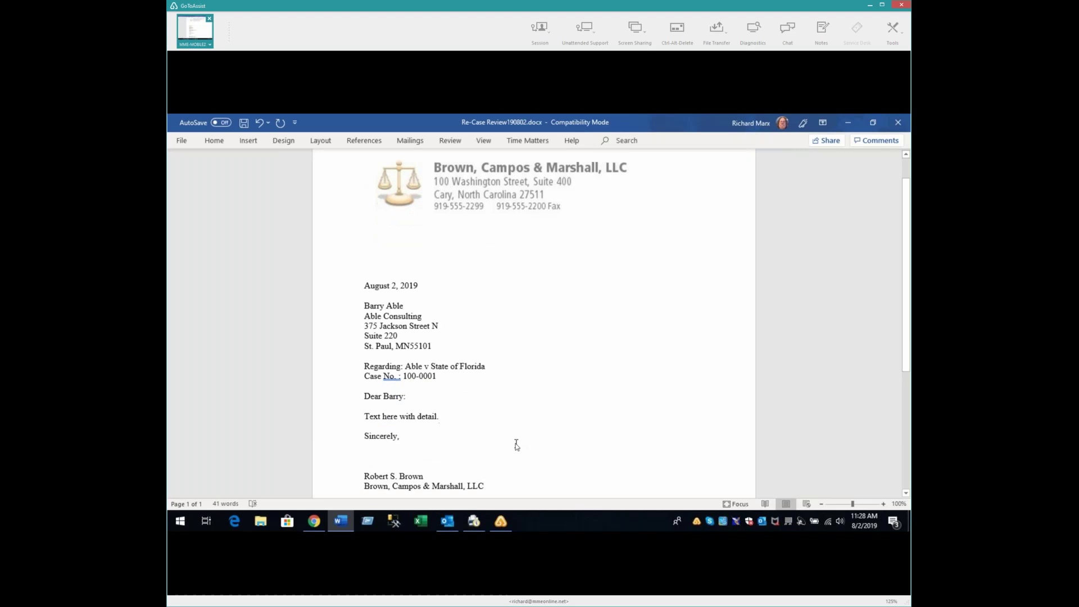
Step: Save and close Re-Case Review190802.docx, then bring Time Matters back to the front
left_click(182, 141)
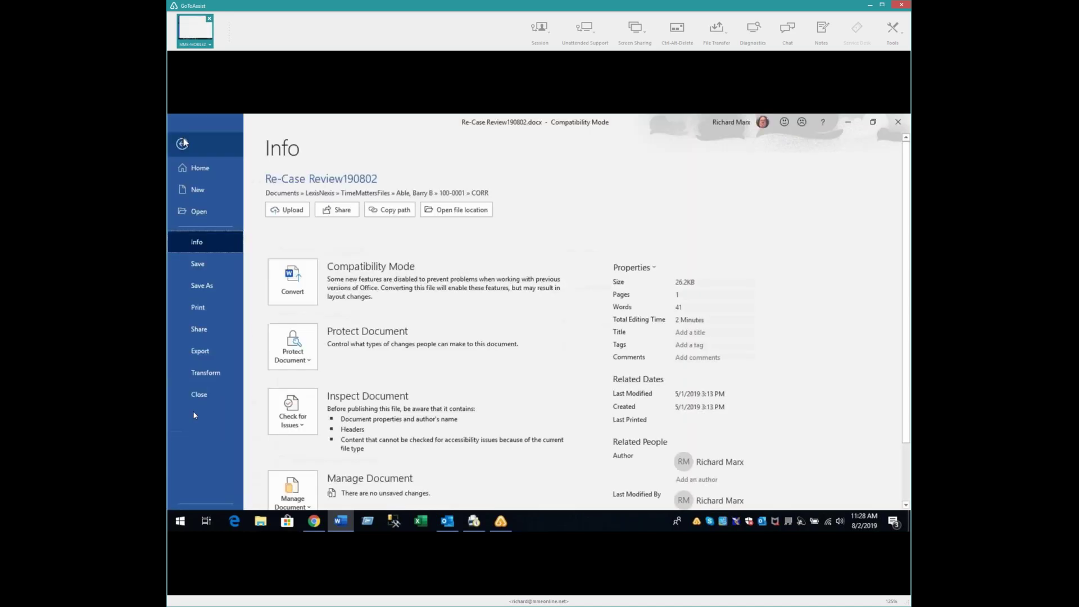
left_click(202, 395)
left_click(496, 334)
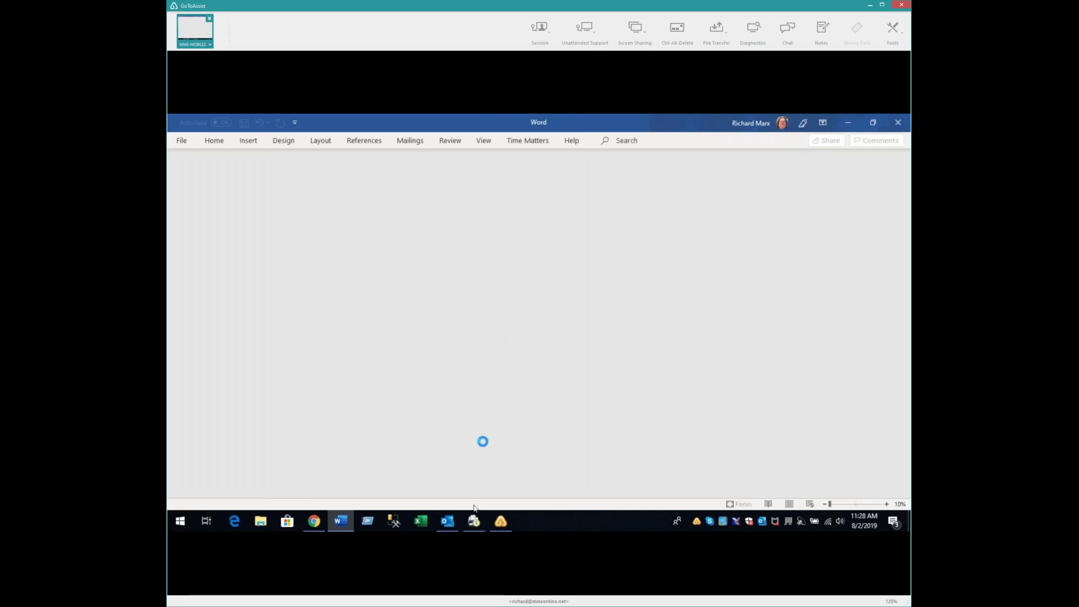
mouse_move(473, 524)
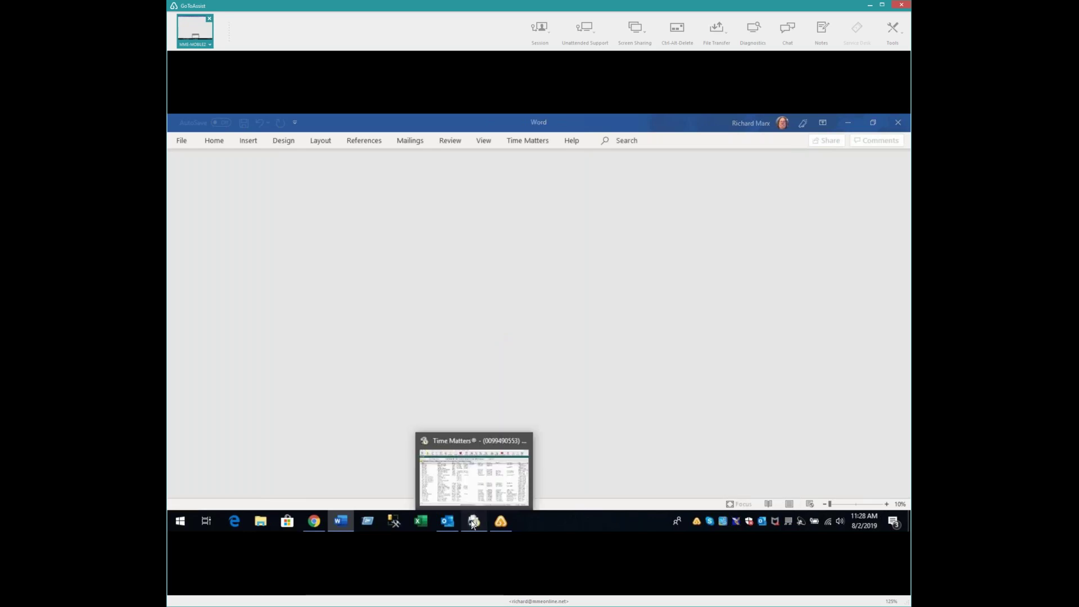
left_click(473, 523)
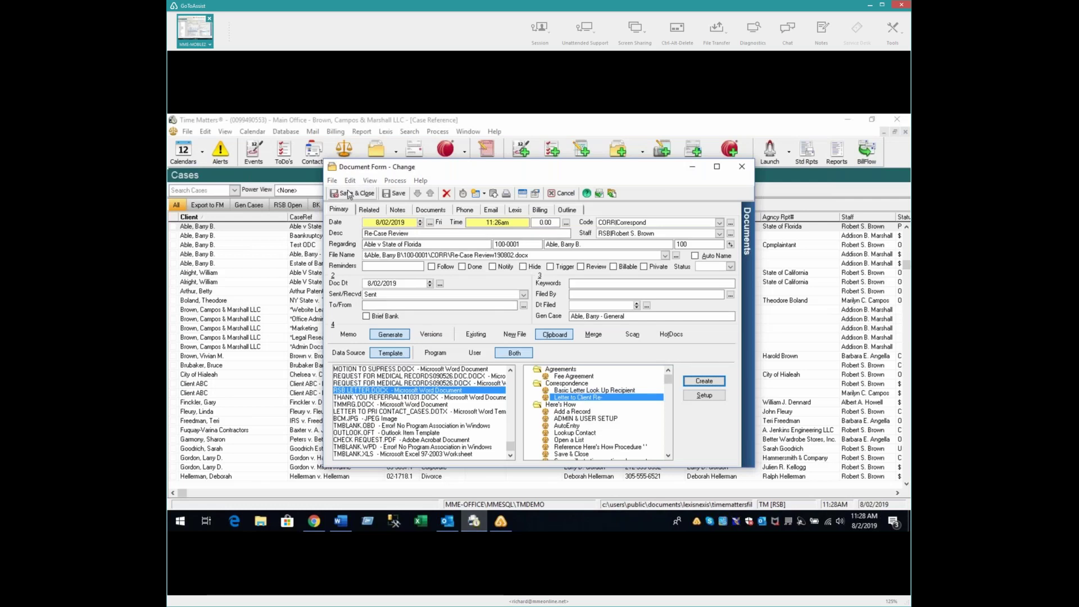
Step: Save and close the document record, then open the first case's Documents tab
left_click(348, 194)
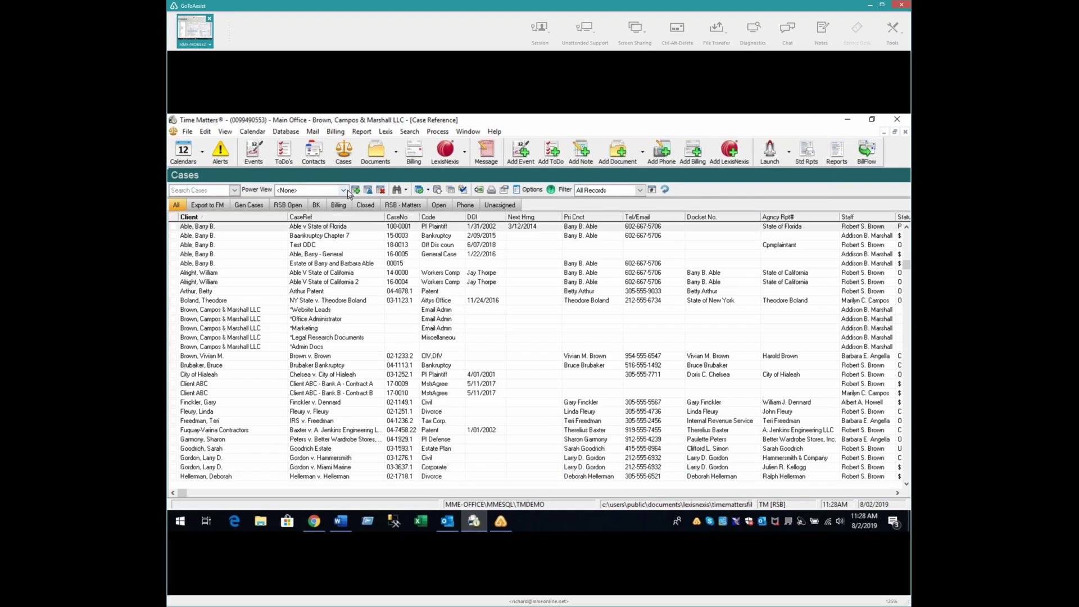
left_click(325, 227)
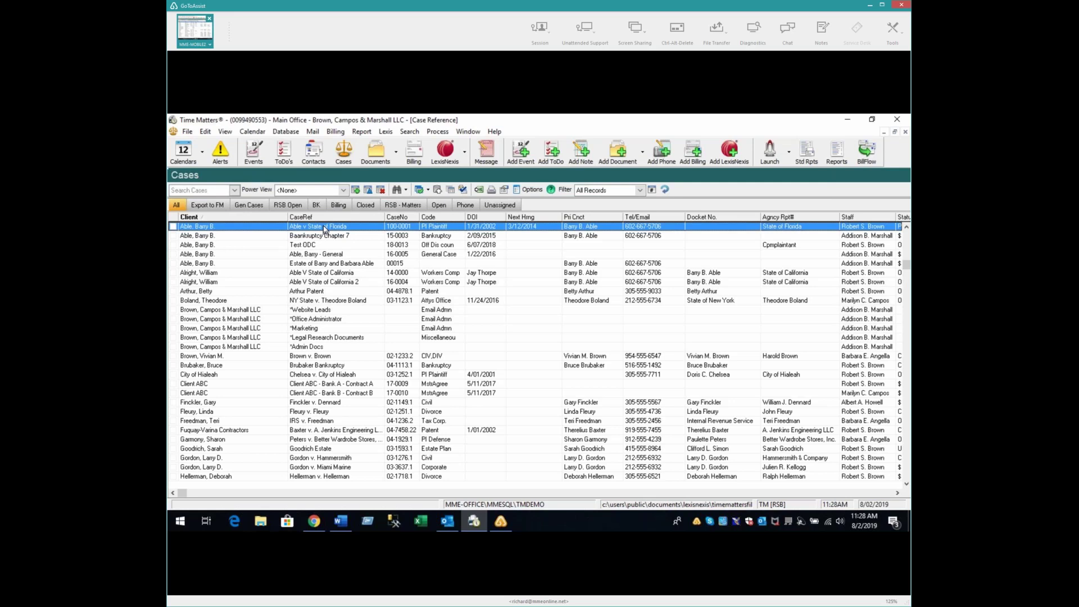
double_click(325, 228)
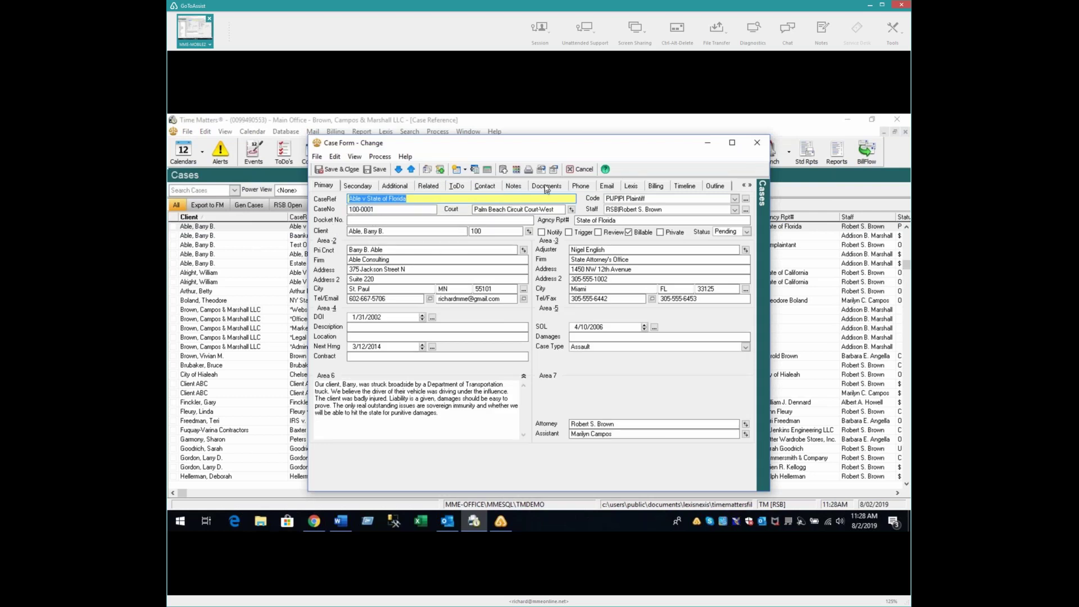
left_click(546, 189)
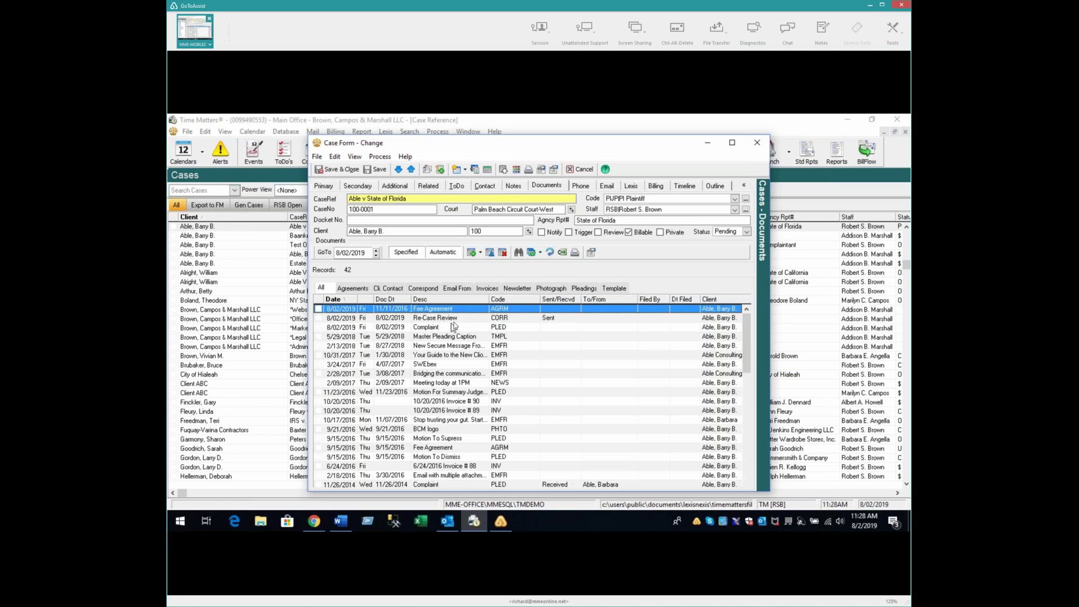
Step: Try the Correspondence, Pleadings, Templates and Agreements filters, then show all 42 documents sorted by description
left_click(426, 289)
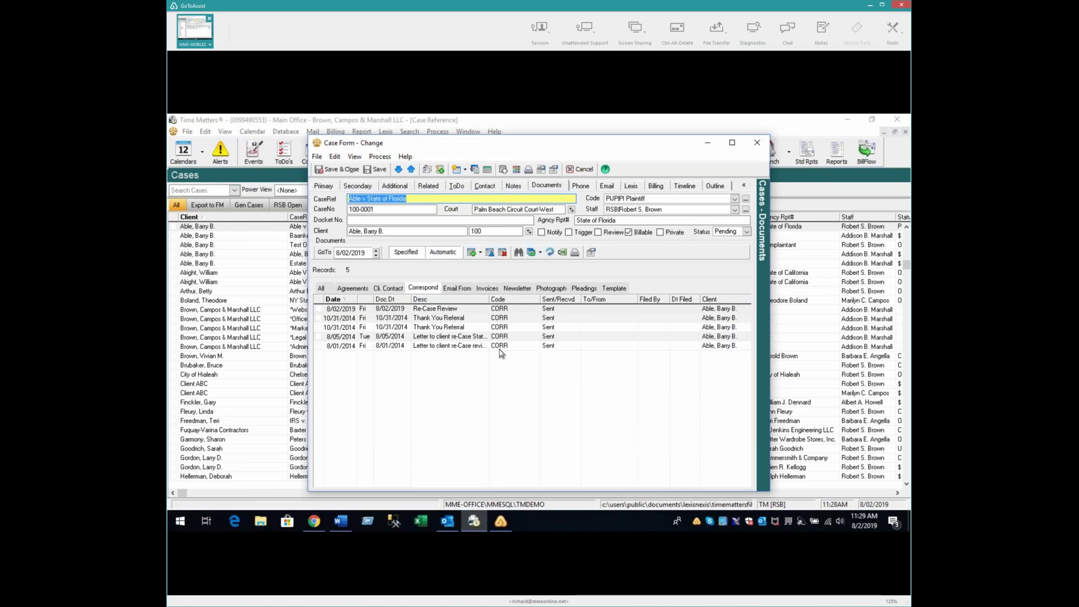
left_click(583, 289)
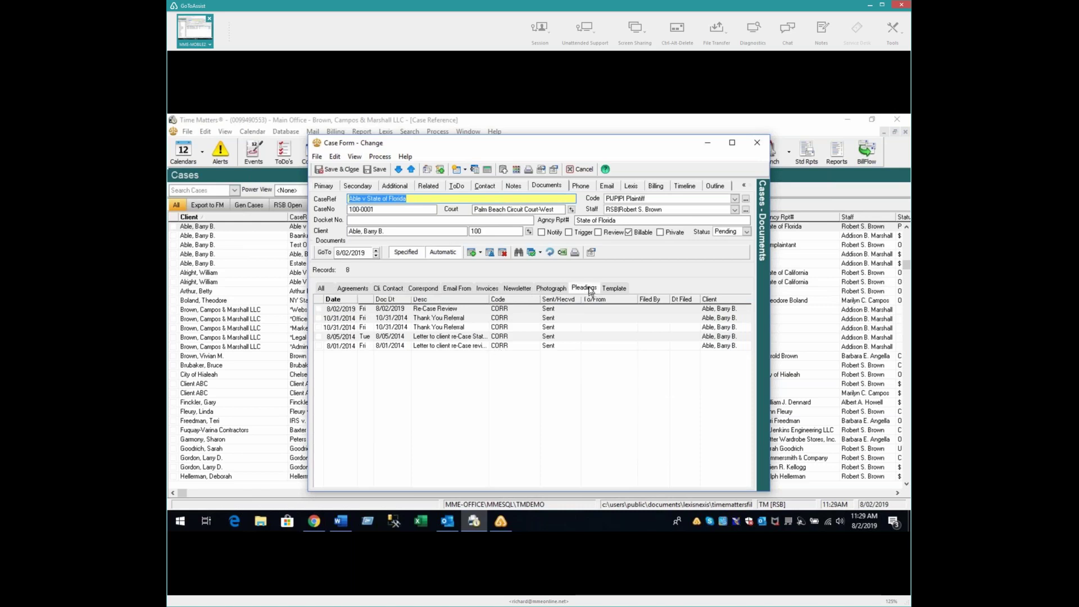
left_click(617, 289)
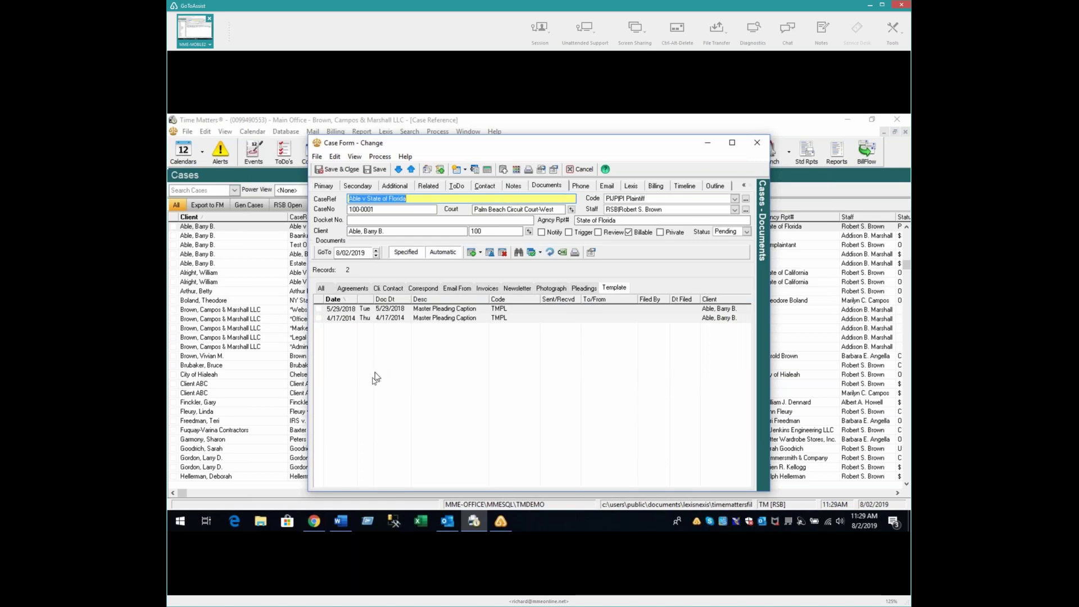
left_click(360, 291)
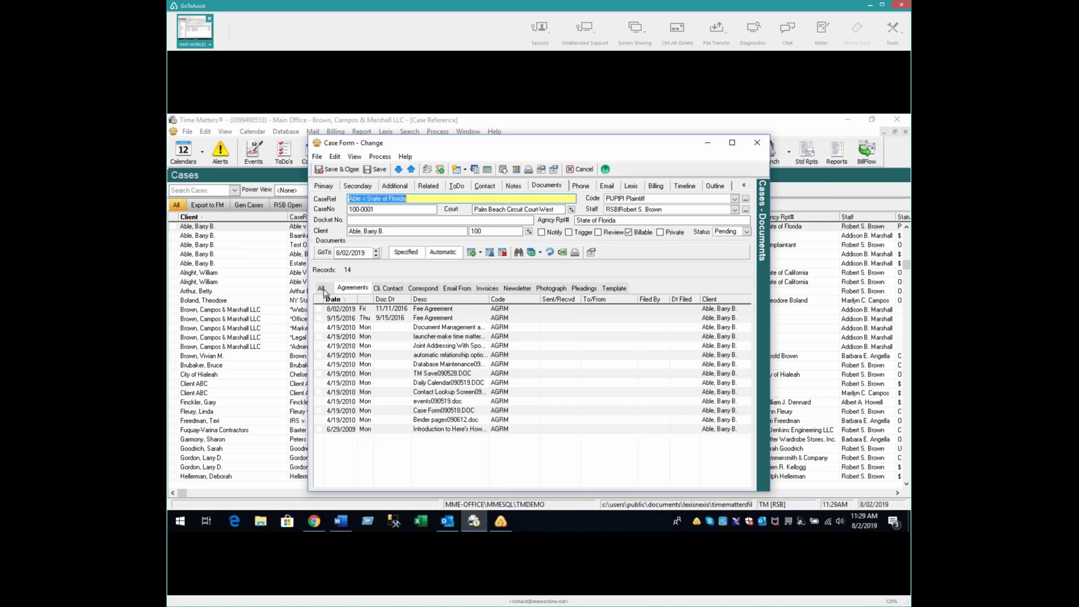
left_click(323, 289)
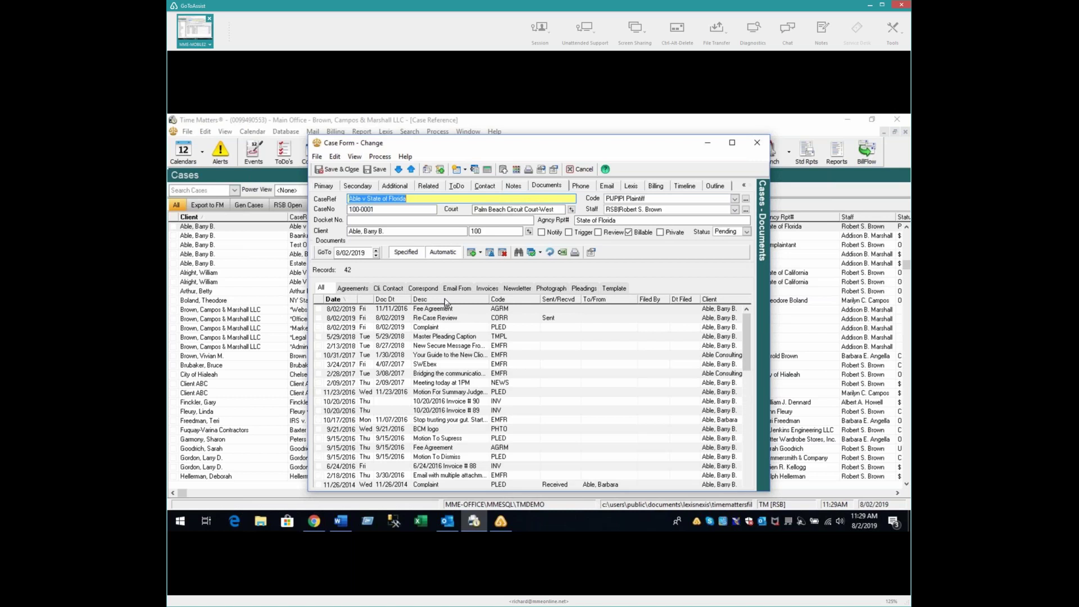
left_click(445, 300)
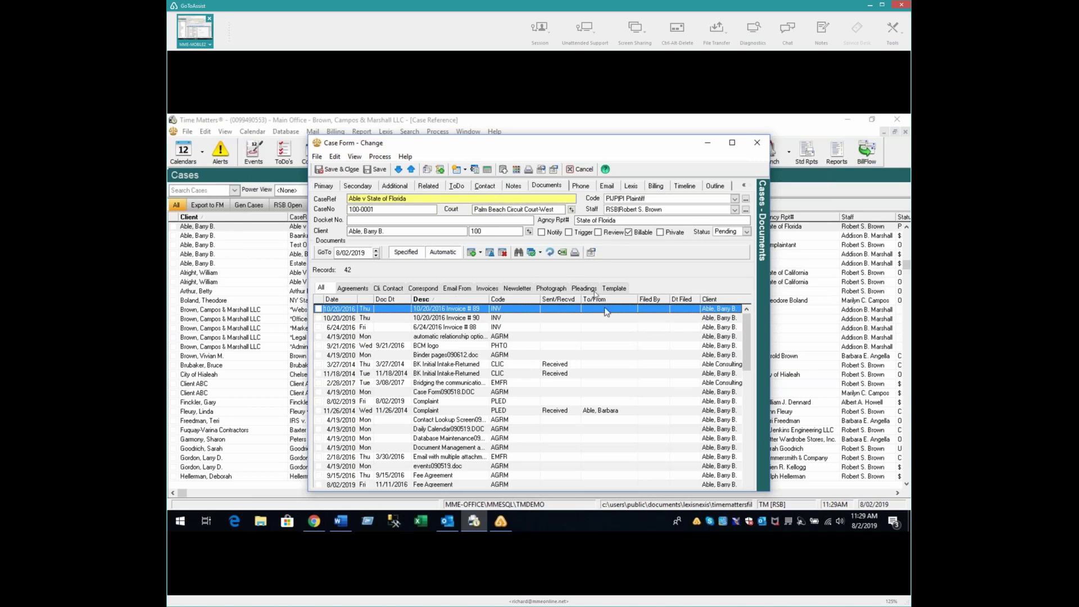
Step: Try the combined search's Case No. and File Named fields, cancel, and return to Primary details
left_click(519, 253)
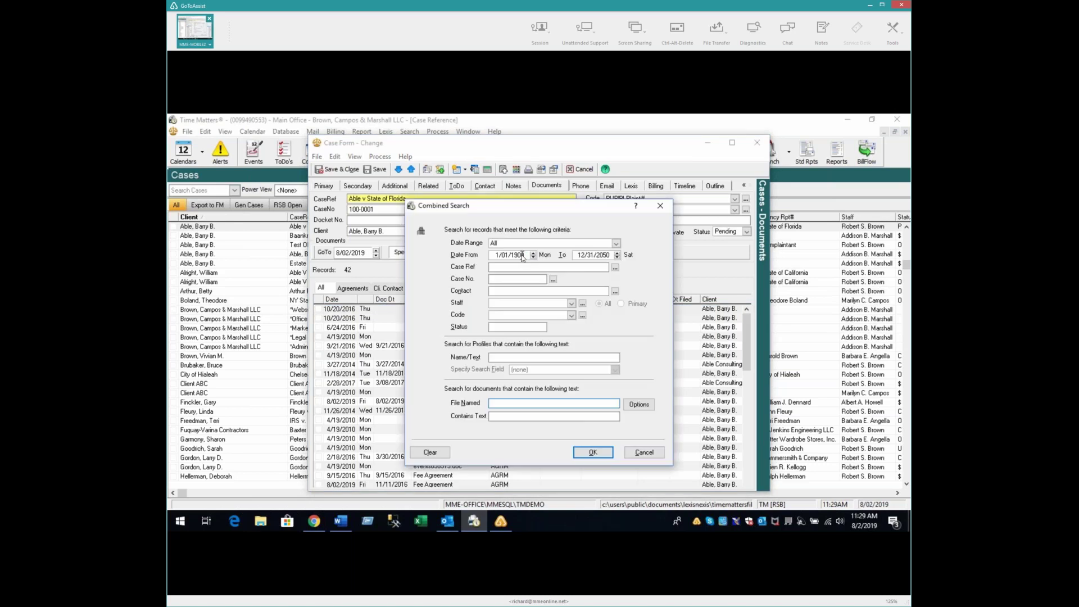
left_click(498, 280)
left_click(501, 404)
left_click(648, 456)
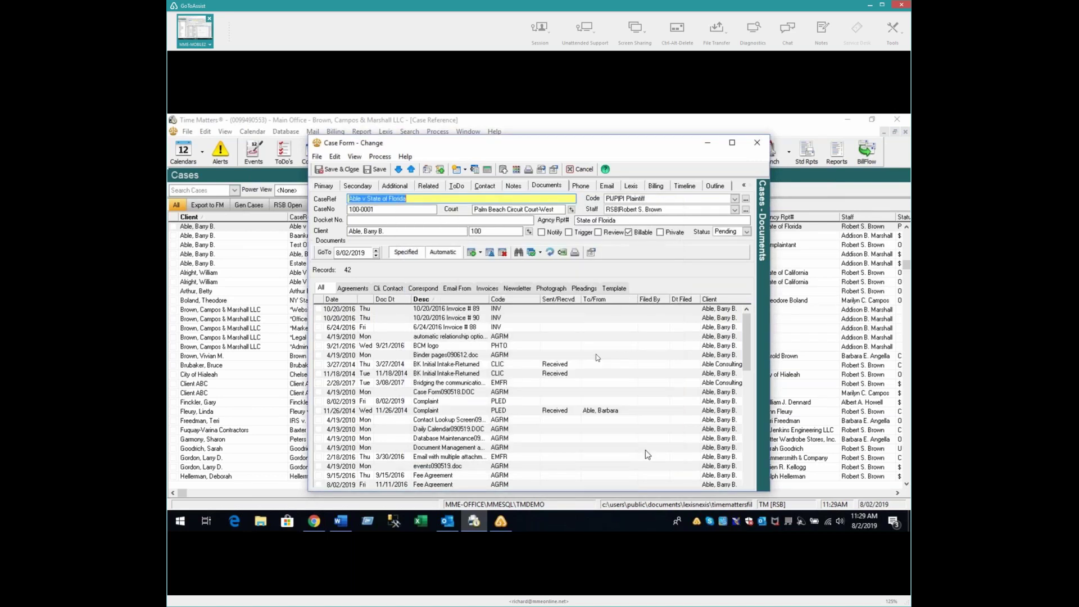
left_click(323, 186)
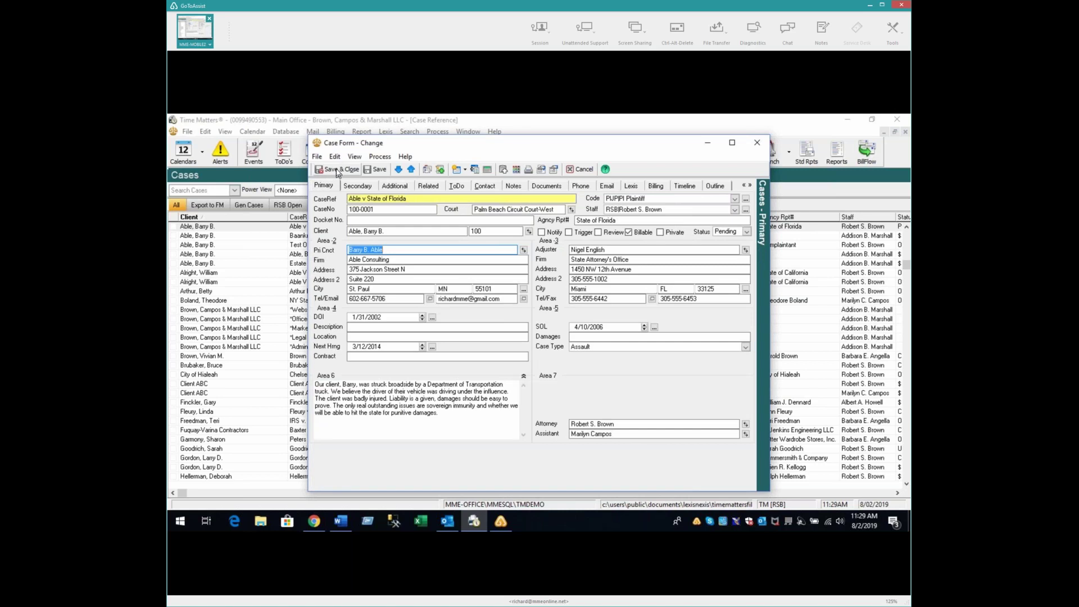
Step: Save and close the case form and open the August 2, 2019 daily calendar
left_click(338, 170)
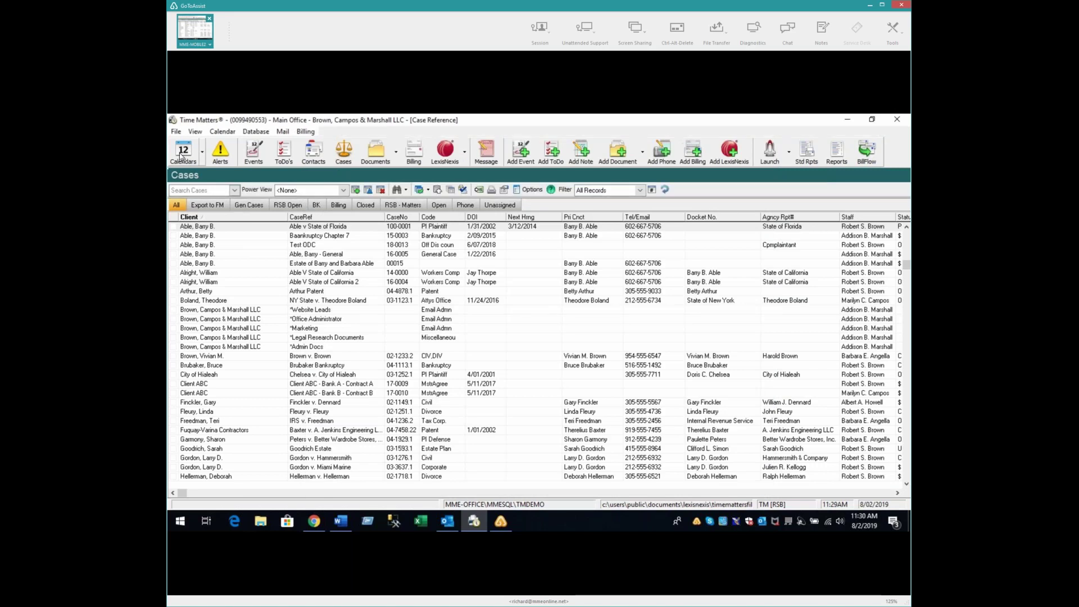
left_click(181, 156)
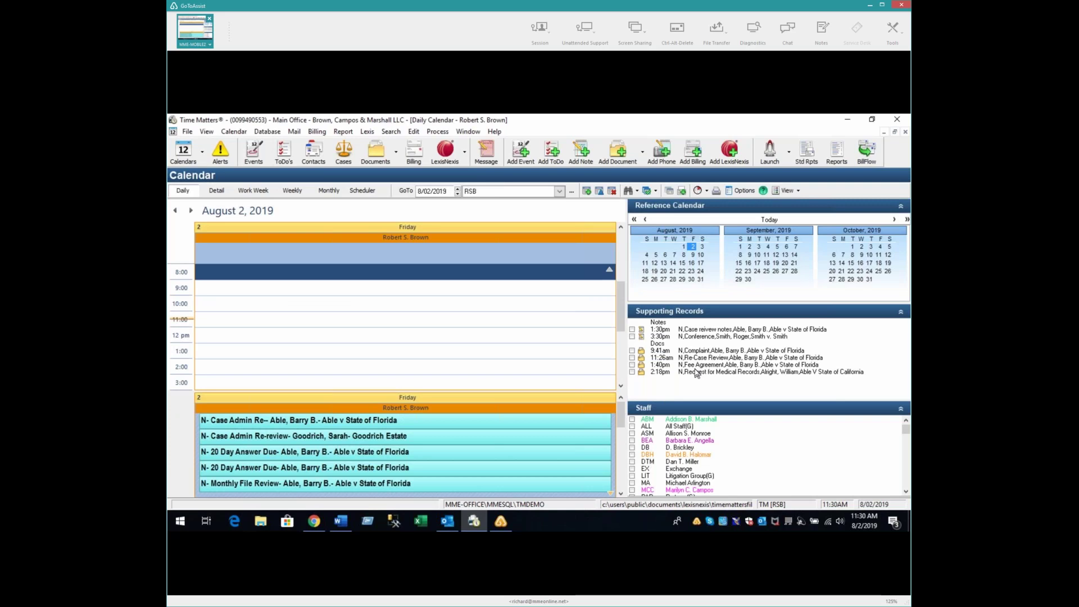
Step: Open the Complaint document in Word from the RSB - Today Brief Bank document list
left_click(380, 159)
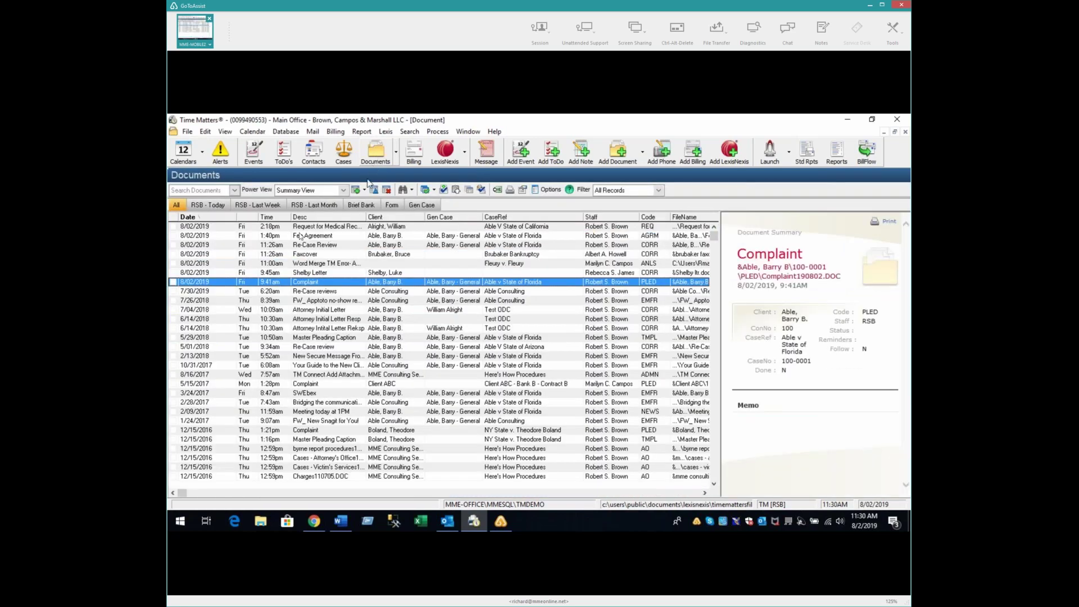
left_click(215, 206)
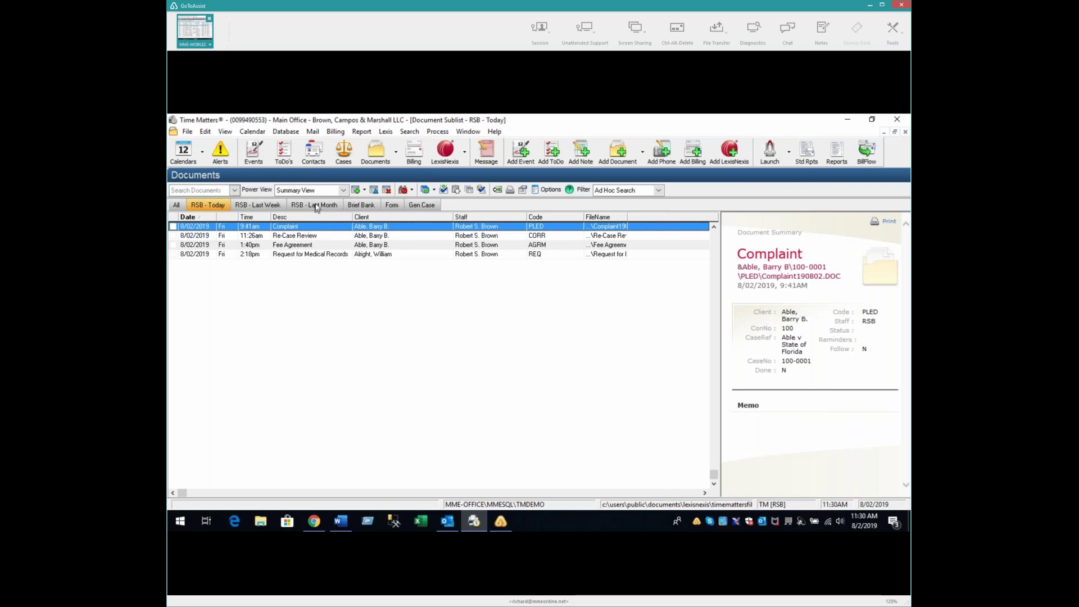
left_click(362, 207)
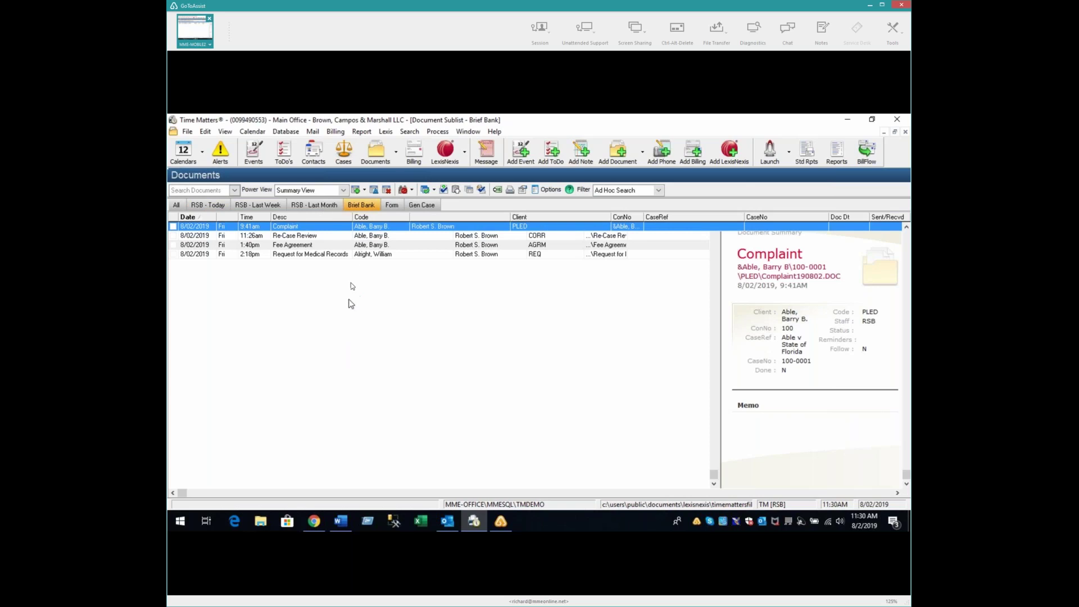
double_click(356, 225)
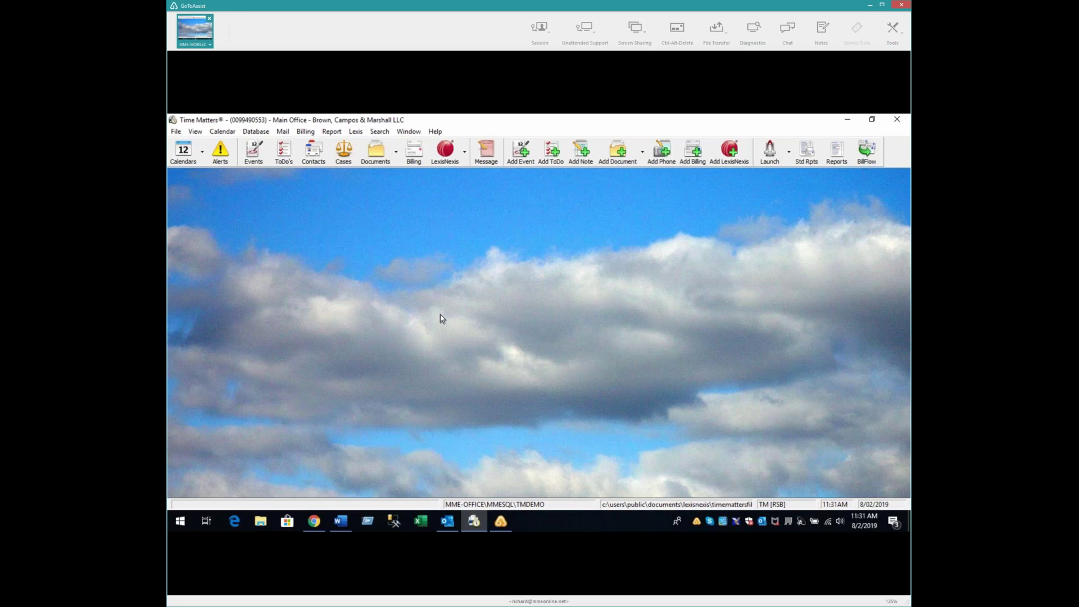
Step: Bring the empty Word window in front of Time Matters
left_click(341, 522)
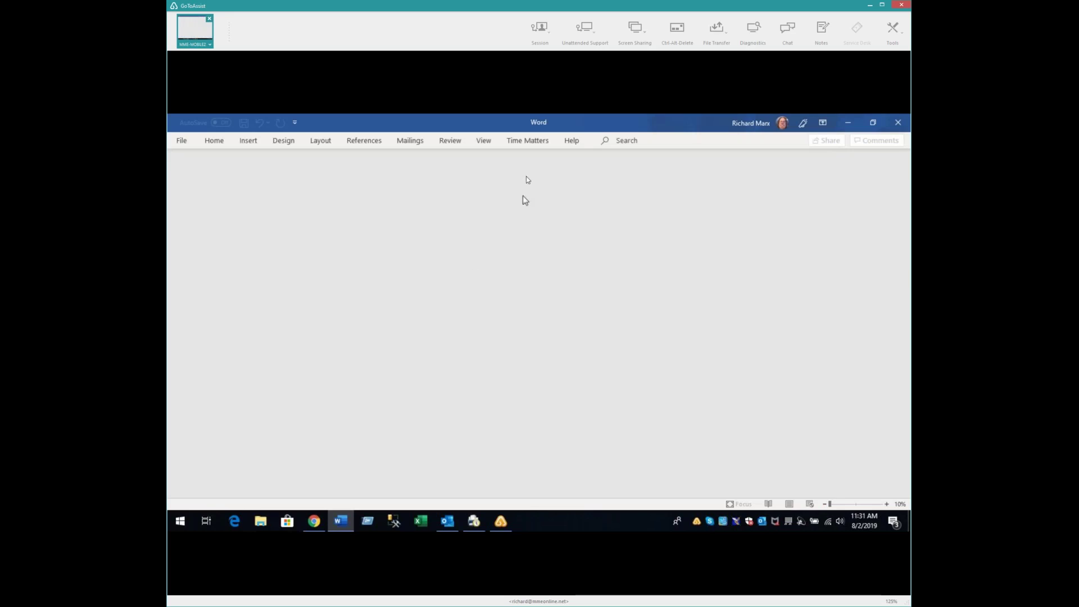
Step: View Word's Time Matters ribbon commands, close Word, and open Time Matters' Setup options
left_click(530, 140)
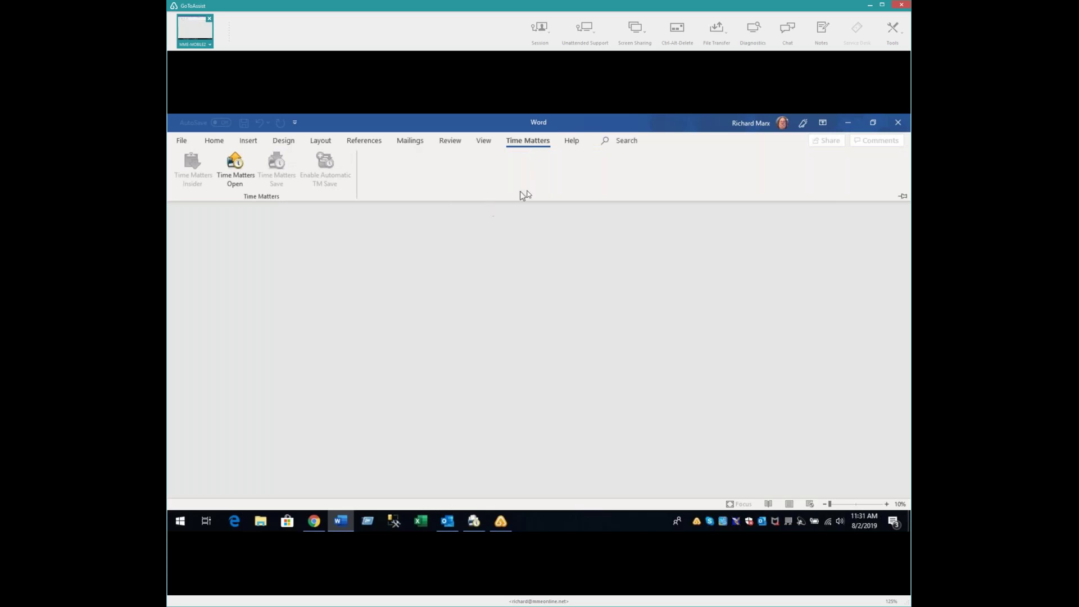
left_click(898, 127)
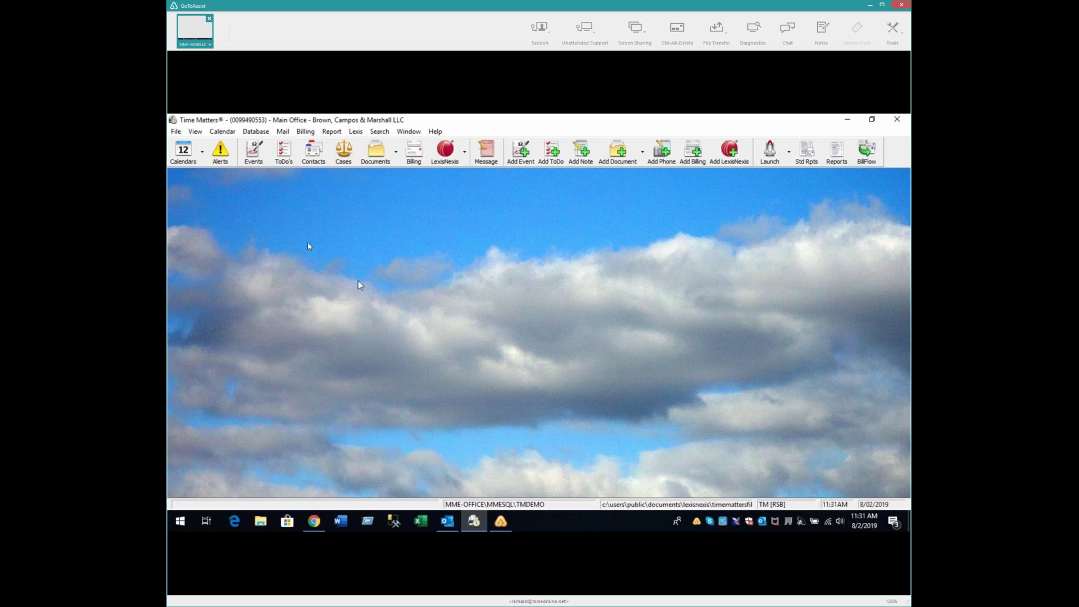
left_click(176, 132)
Step: Open the Case clipboard format 'Letter to Client Re-' from the Formattable Clipboard setup list
mouse_move(268, 212)
mouse_move(337, 208)
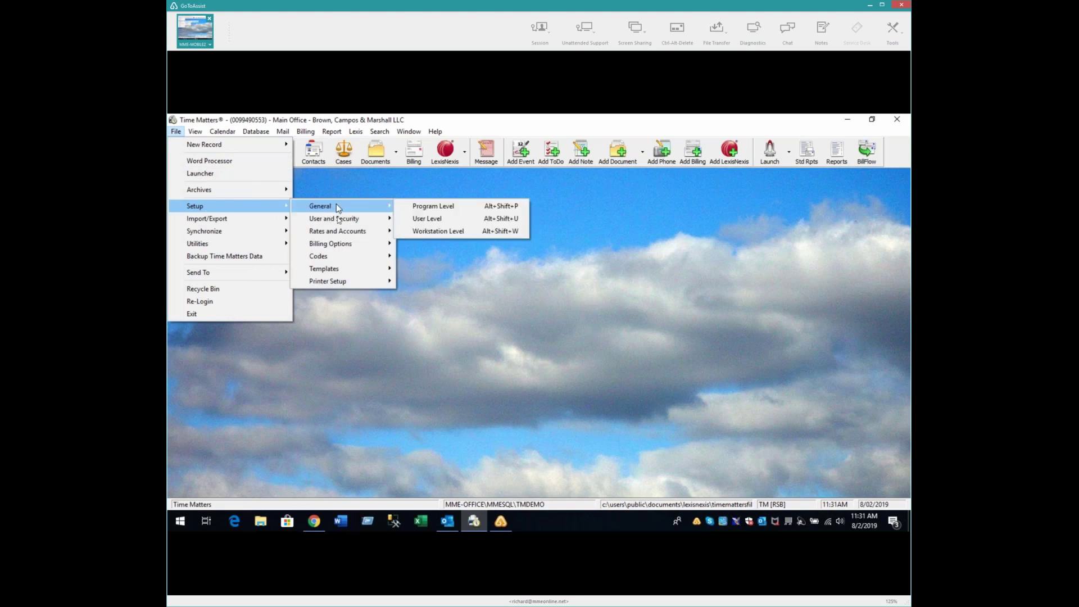
mouse_move(341, 270)
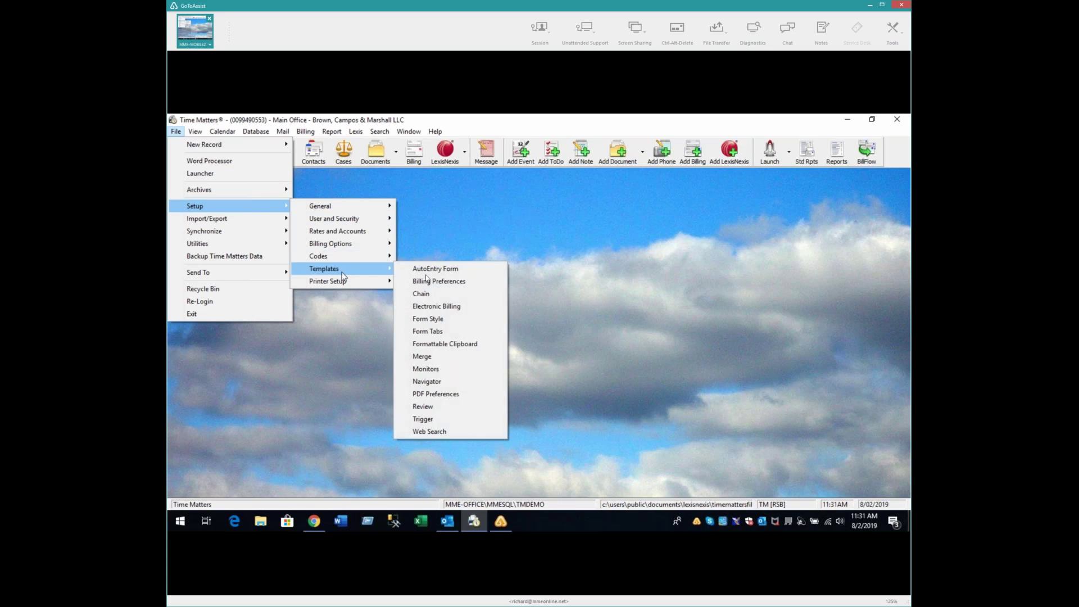
left_click(455, 345)
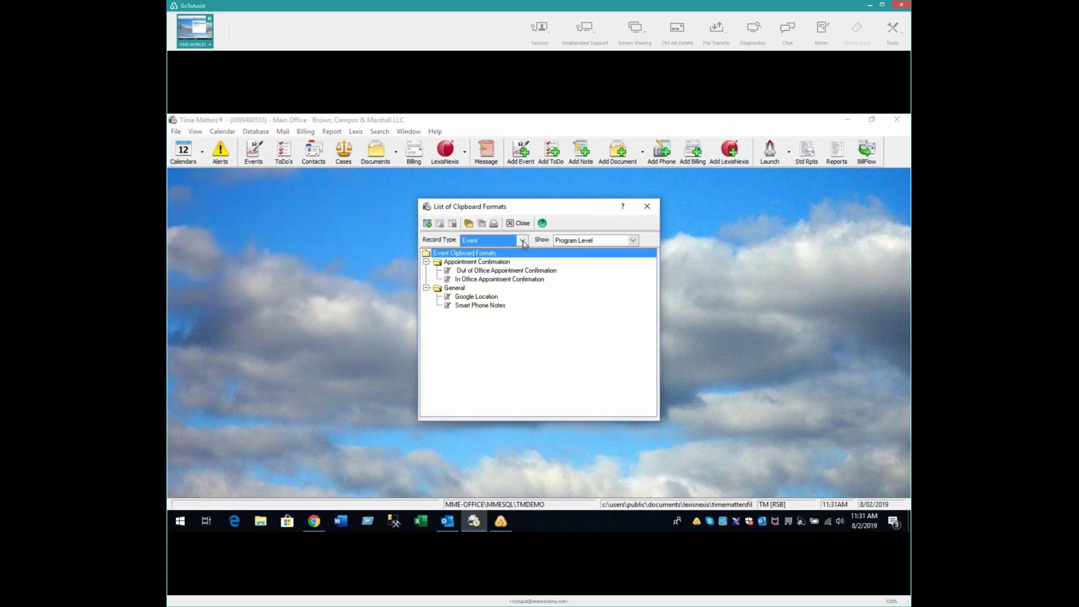
left_click(522, 241)
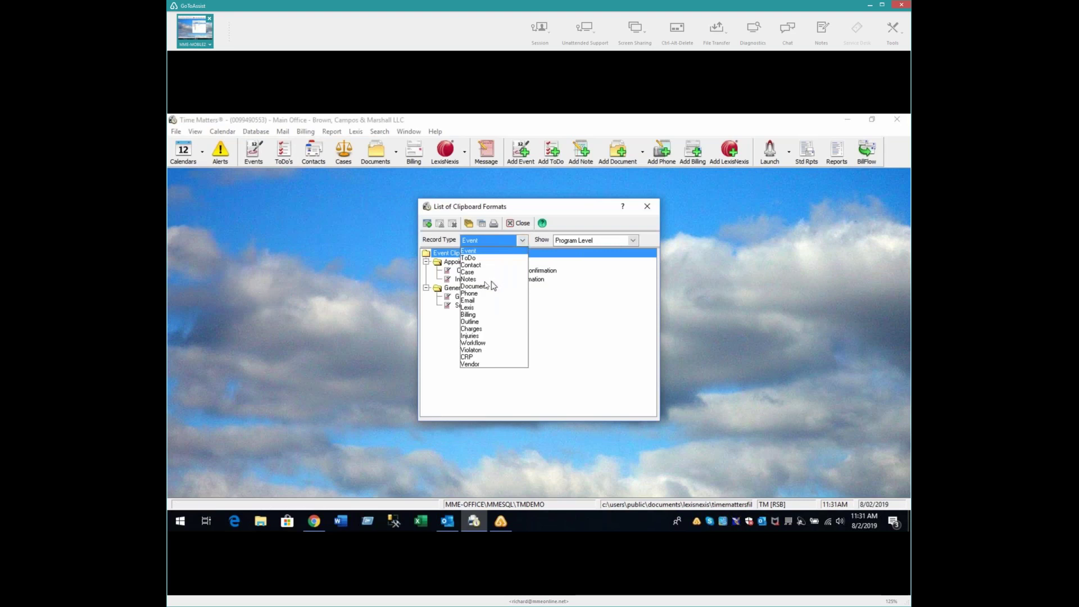
left_click(467, 273)
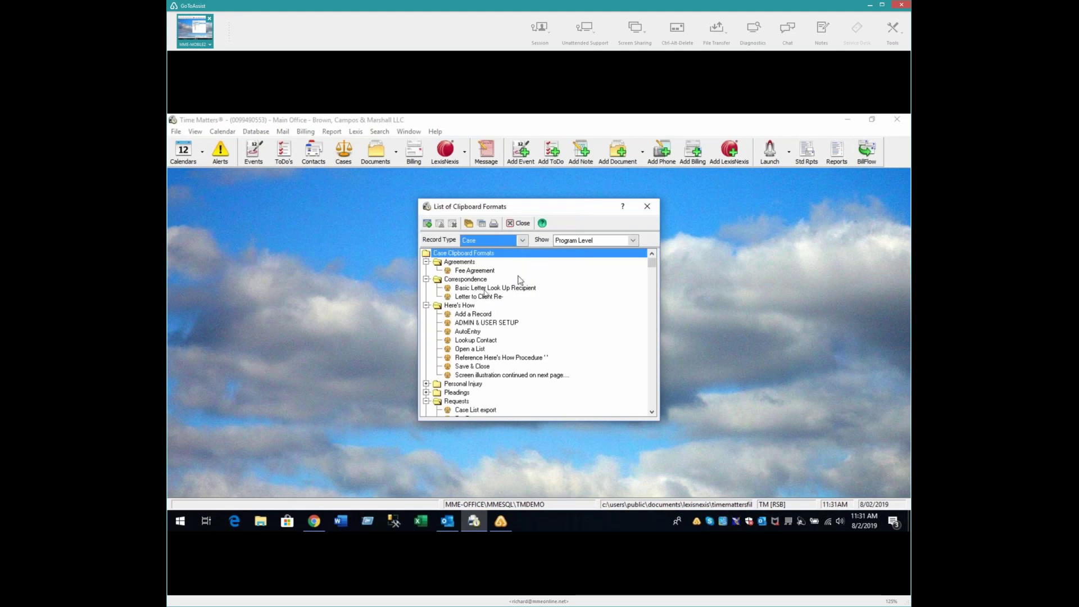
left_click(474, 297)
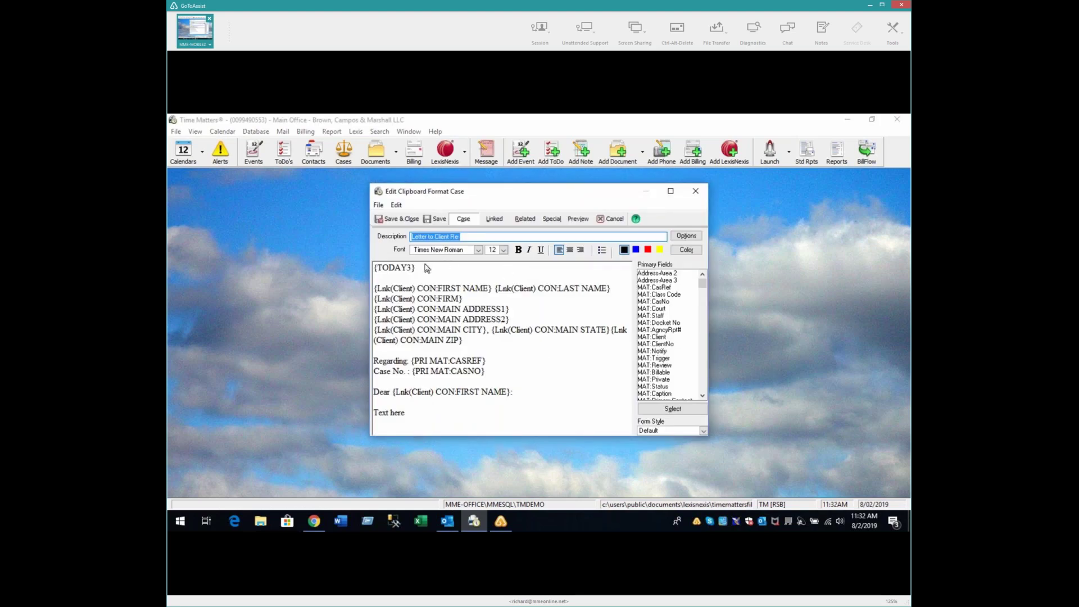
Step: Review the linked Client fields, return to the Case fields, and save and close the format
left_click(494, 221)
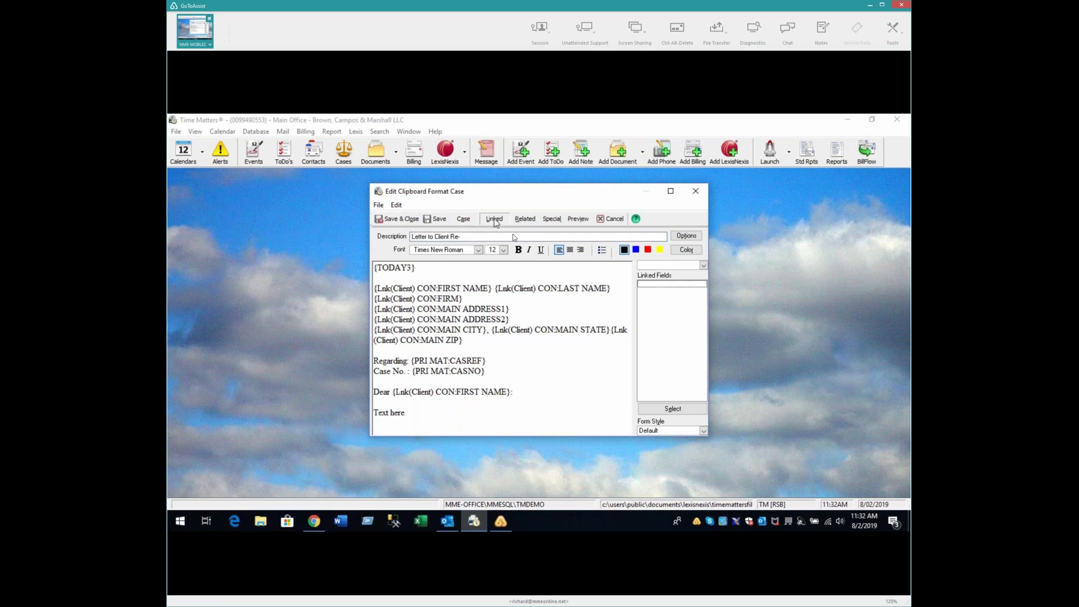
left_click(703, 266)
left_click(657, 292)
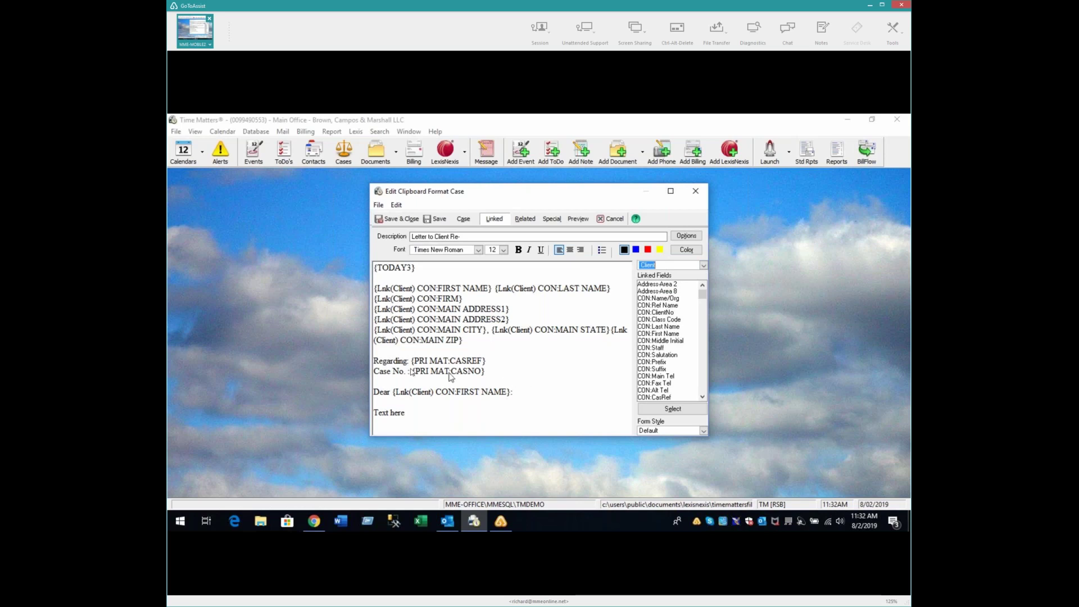
left_click(462, 222)
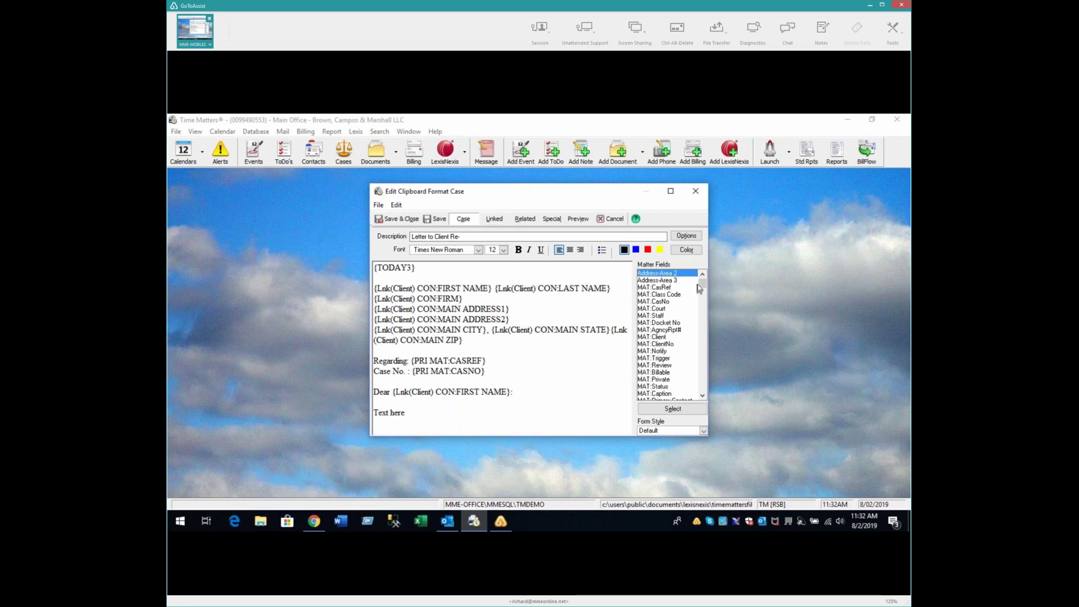
mouse_move(703, 287)
left_mouse_down()
mouse_move(704, 300)
mouse_move(703, 267)
left_mouse_up()
left_click(395, 221)
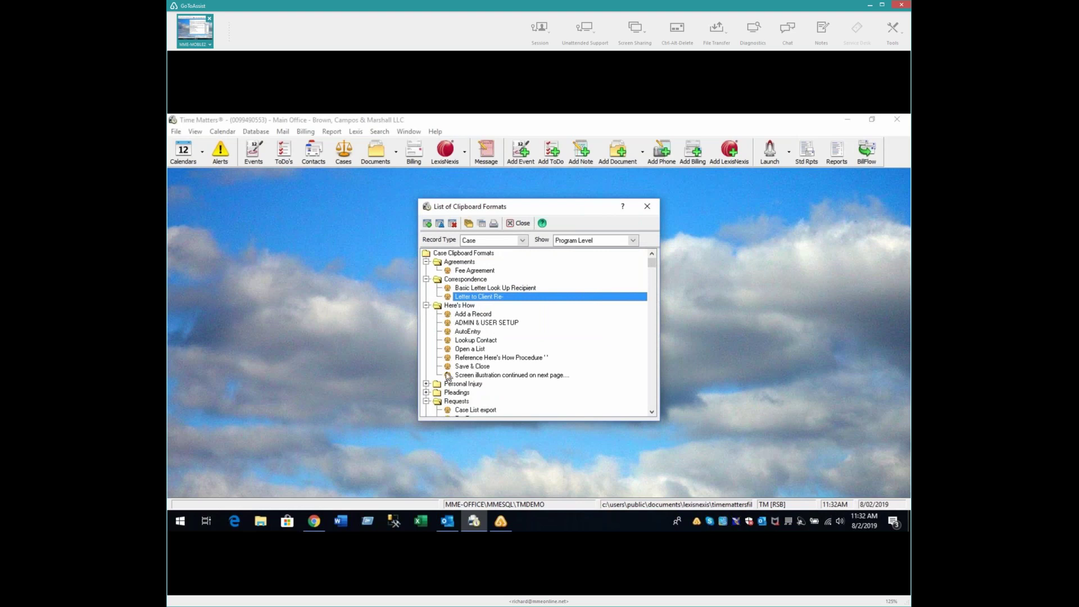
Step: Open the Pre Pay format, close it without saving, and close the clipboard formats list
scroll(470, 376, "down", 1)
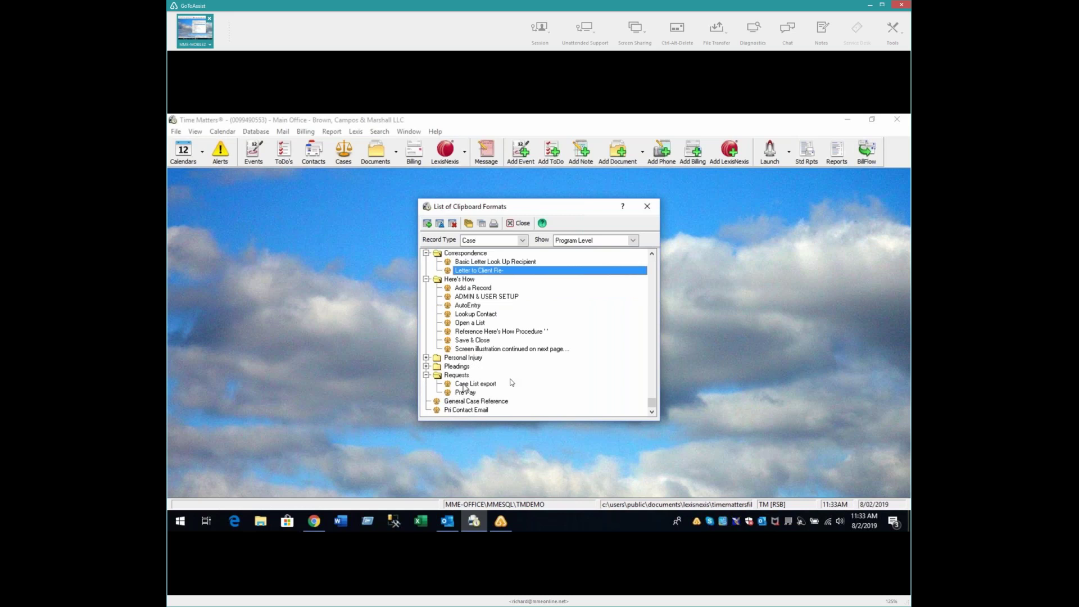
left_click(463, 393)
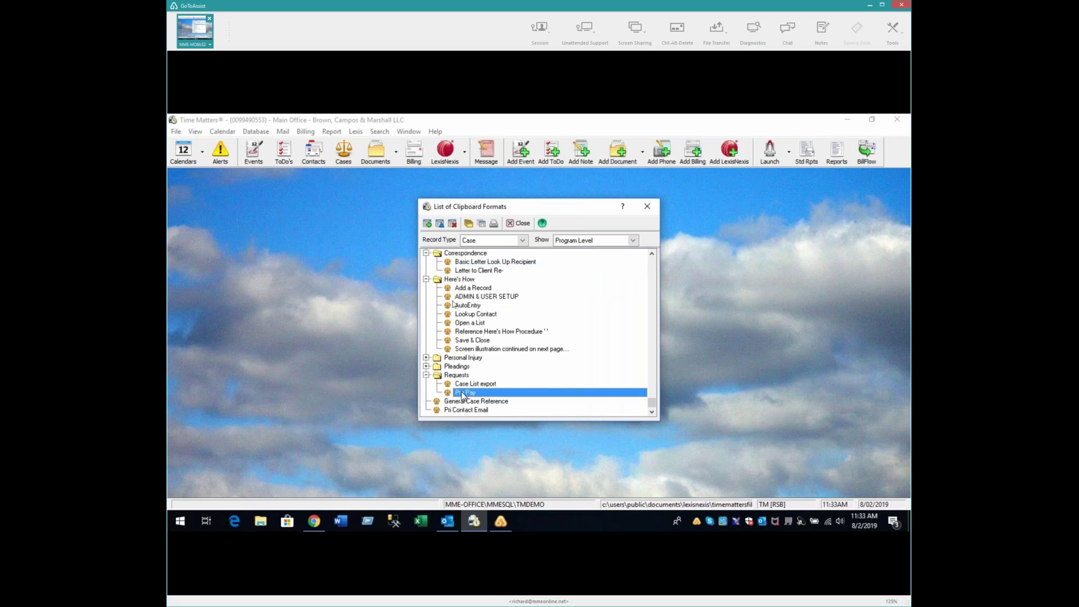
left_click(440, 223)
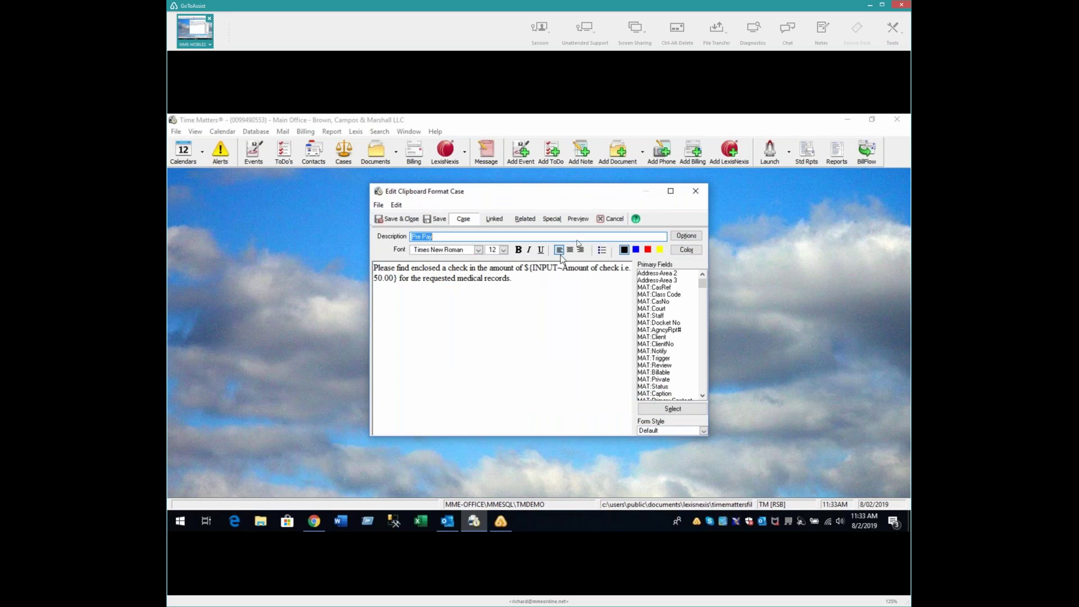
left_click(607, 219)
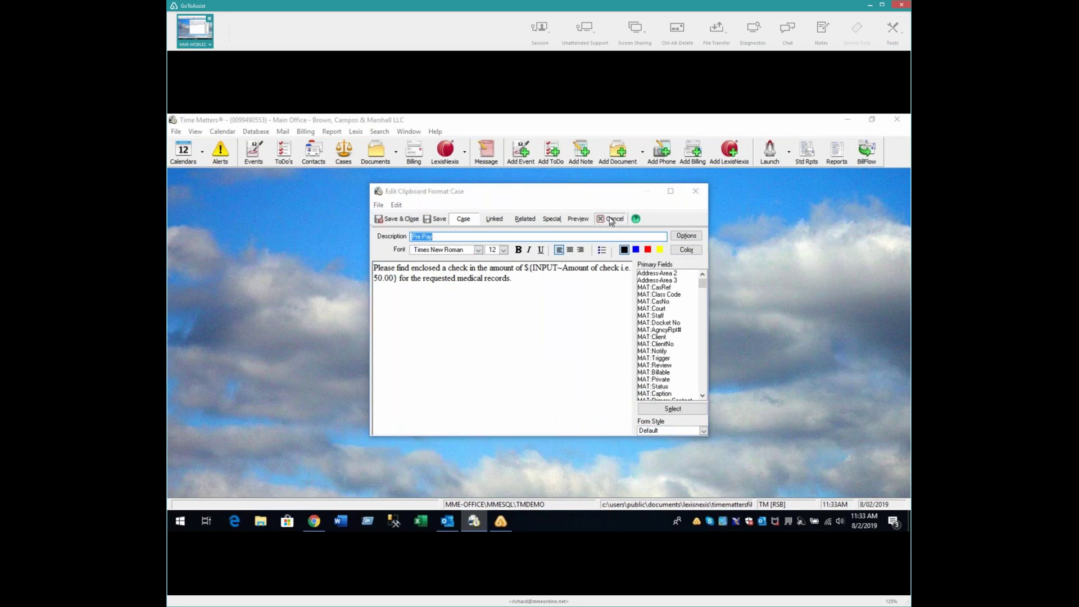
left_click(535, 338)
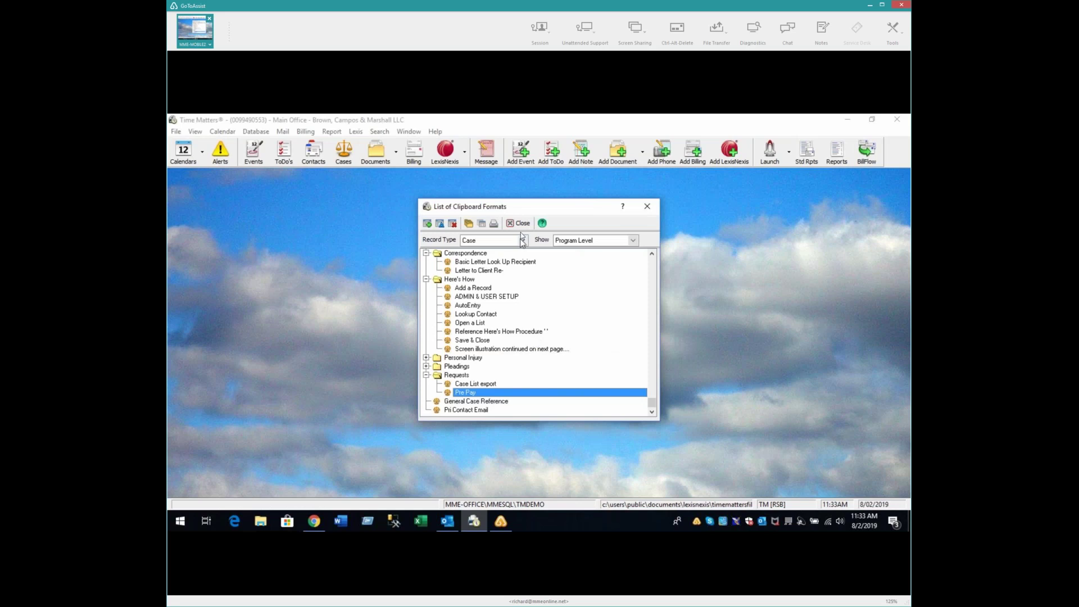
left_click(521, 223)
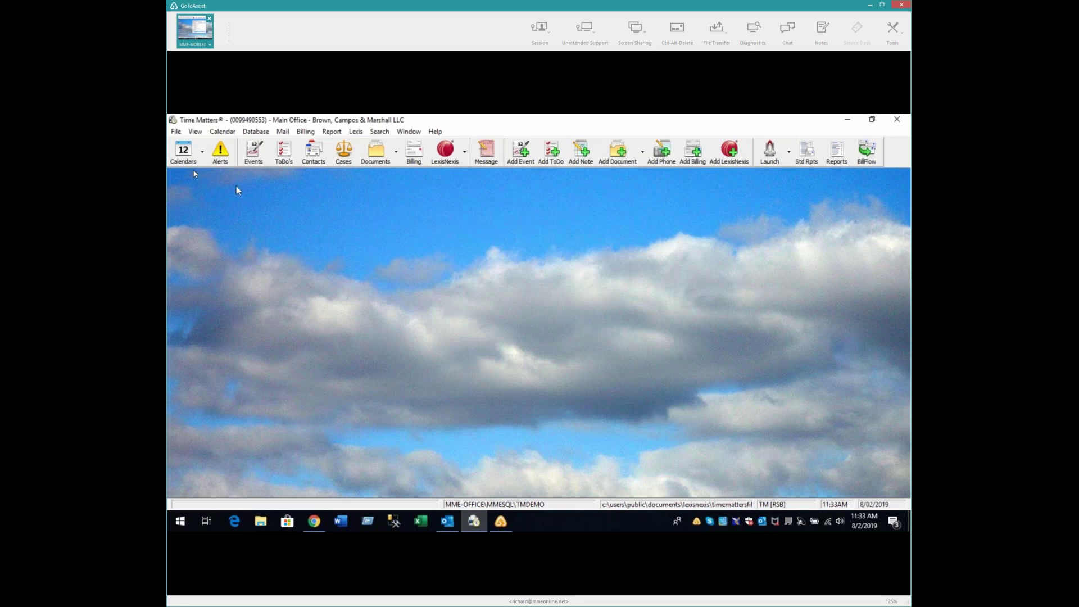
Step: Open the 10:00 Meeting In Office Re-Case review event on the August 5, 2019 calendar
left_click(184, 156)
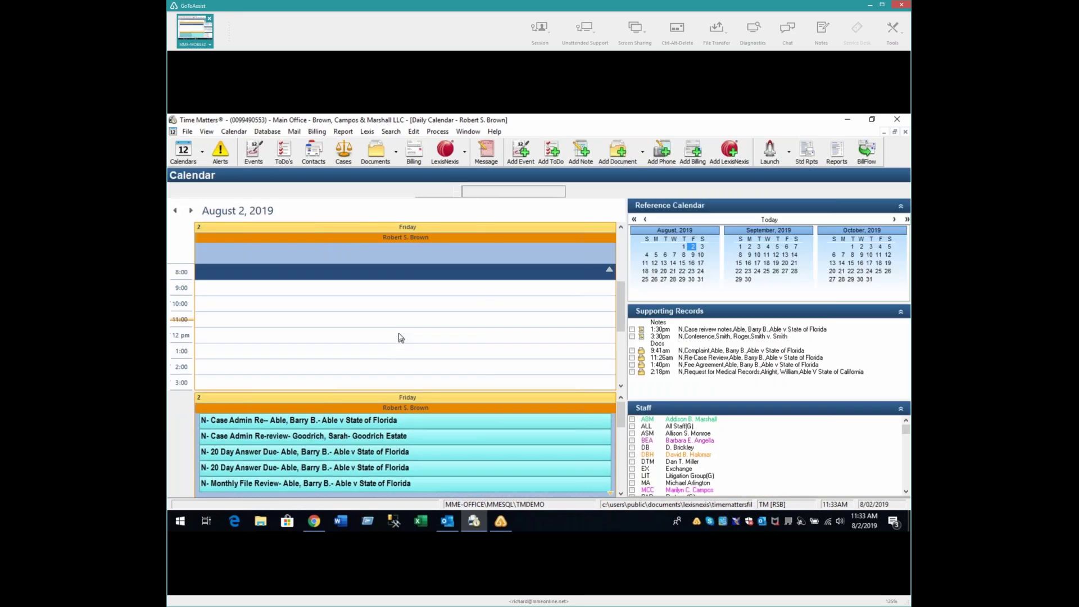
left_click(655, 256)
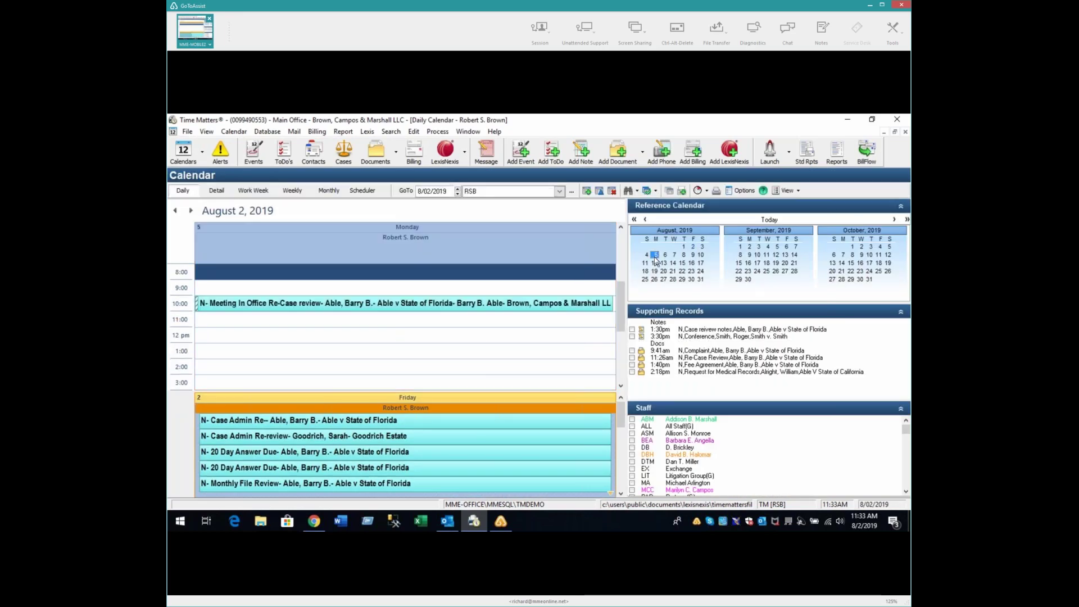
left_click(406, 304)
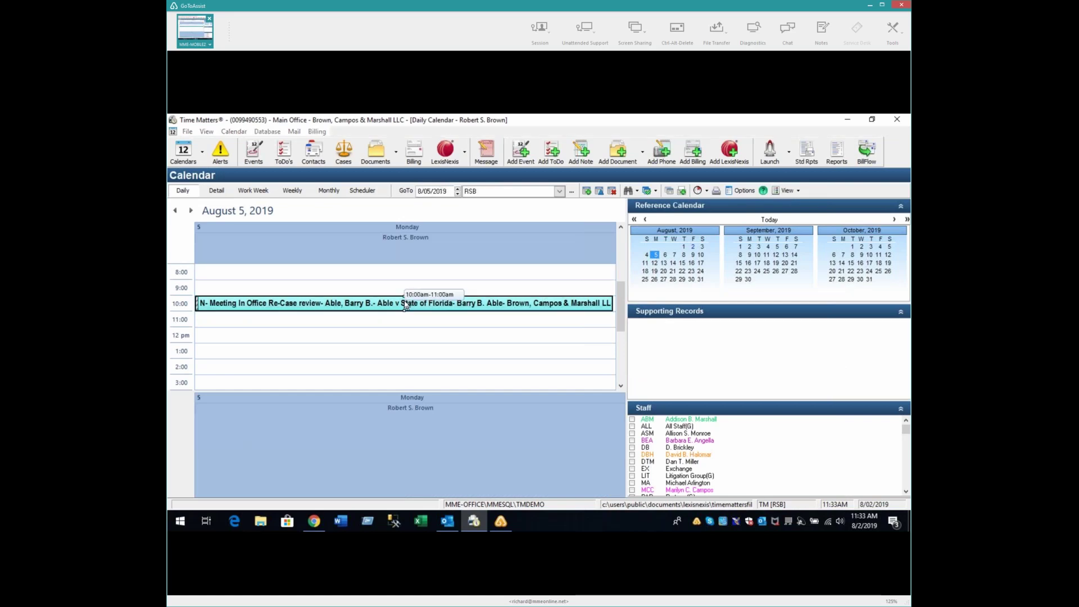
double_click(406, 304)
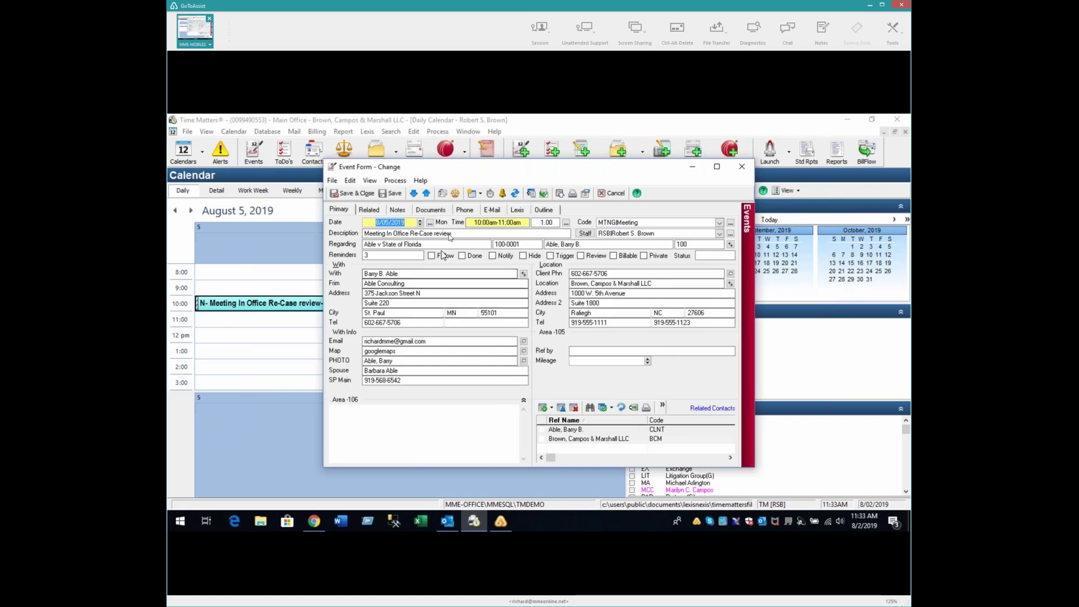
Step: Paste the In Office Appointment Confirmation into the event memo, then close the event without saving
left_click(559, 194)
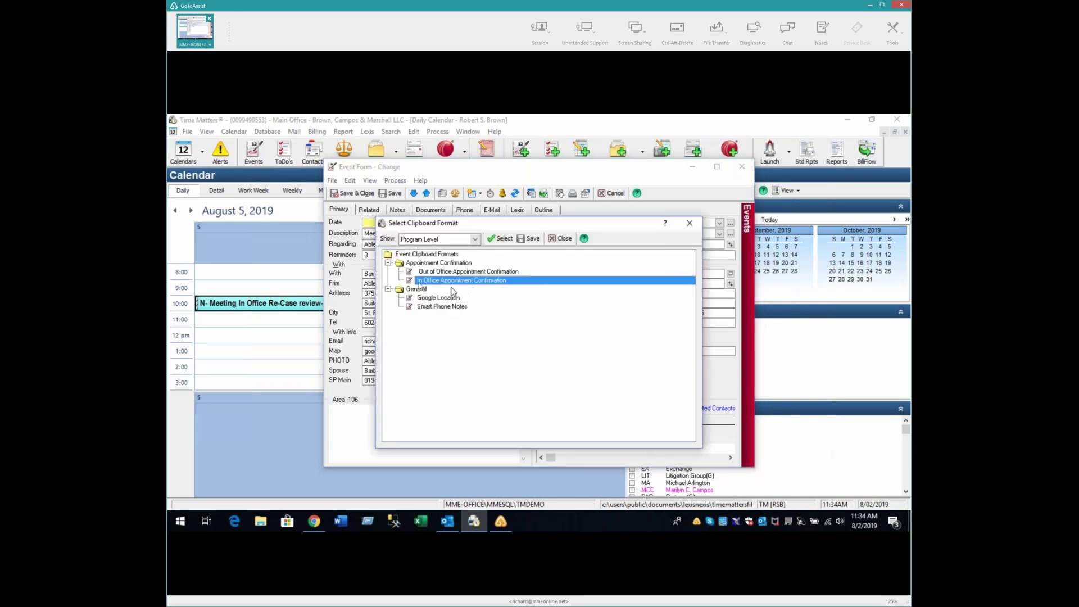
left_click(499, 238)
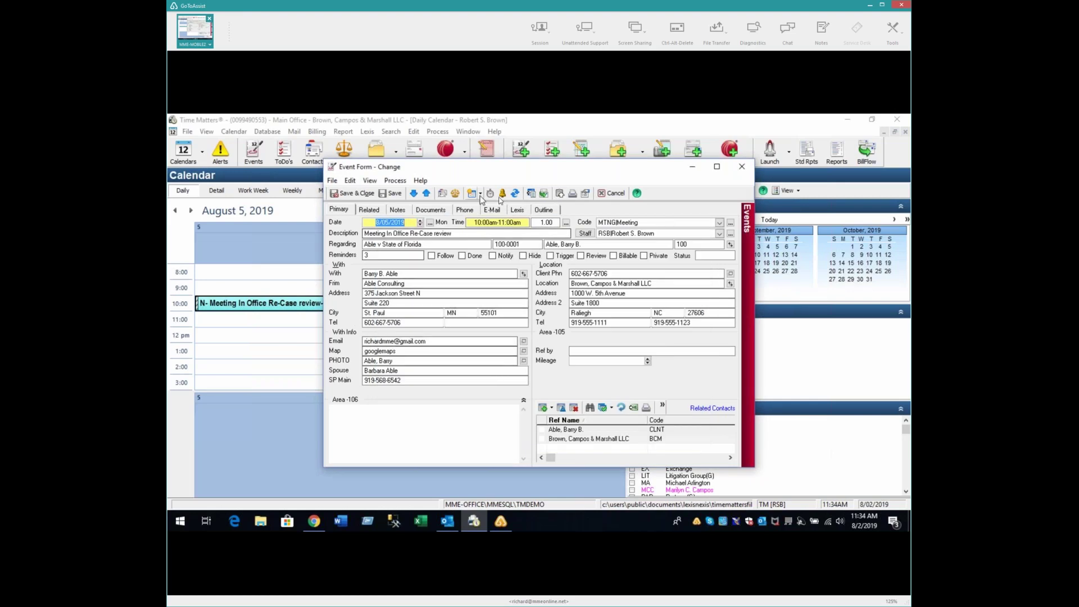
left_click(347, 413)
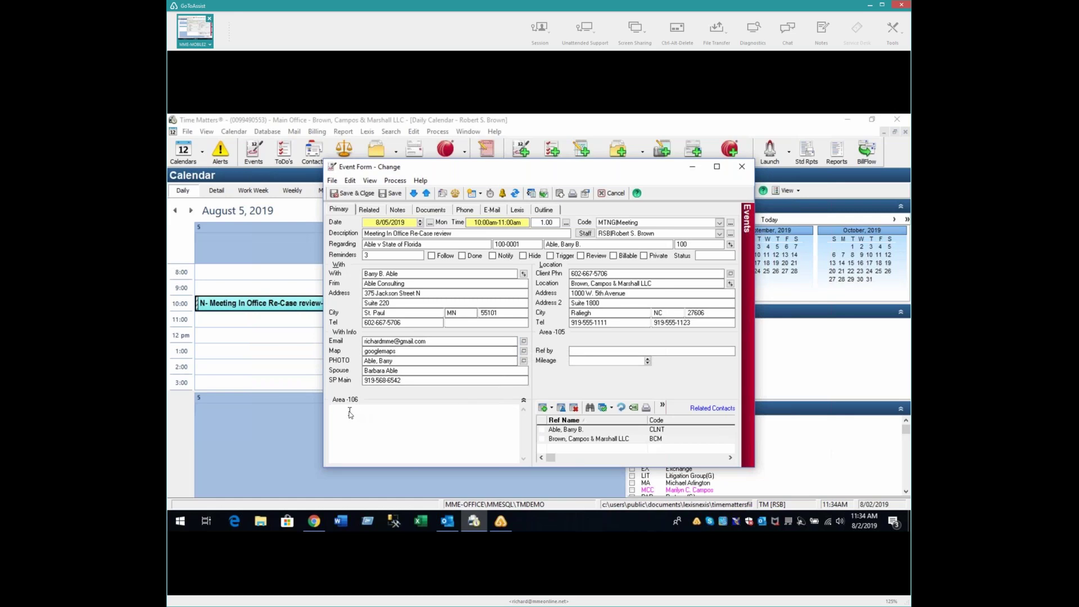
key("ctrl+v")
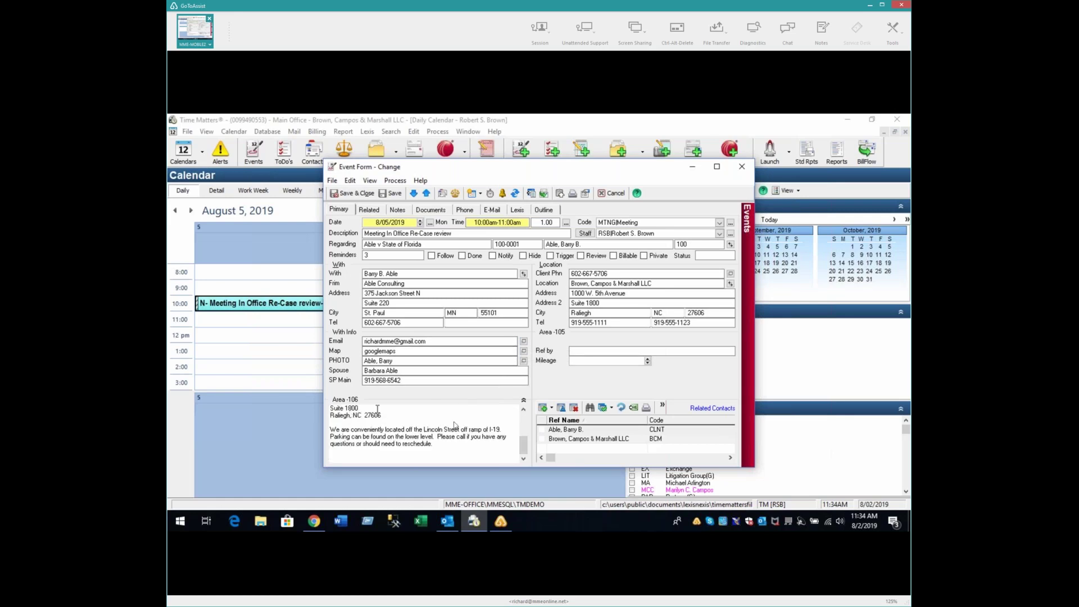
left_click(524, 401)
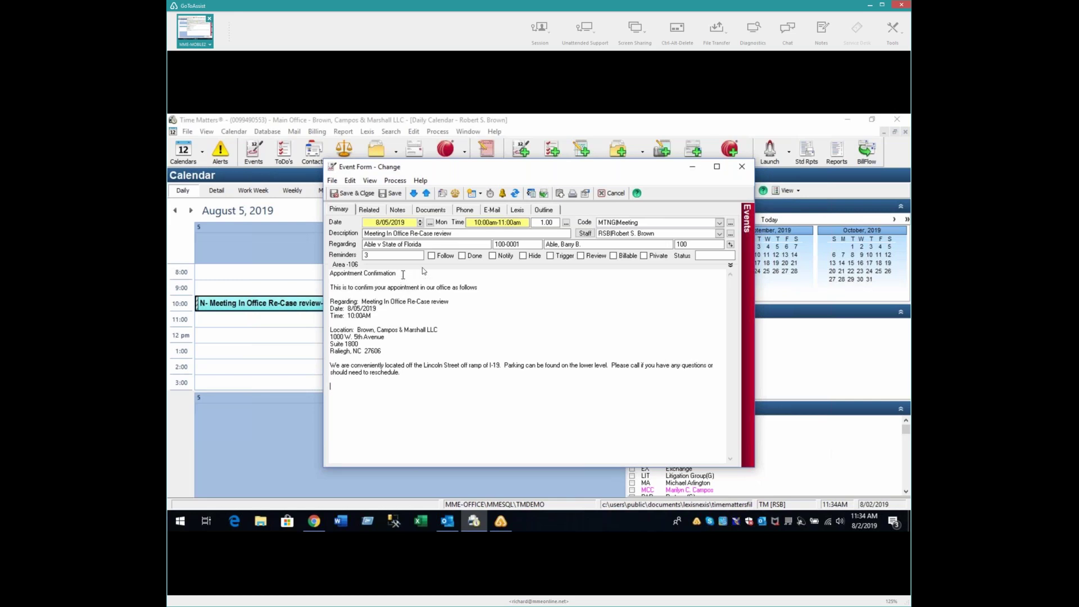
left_click(616, 194)
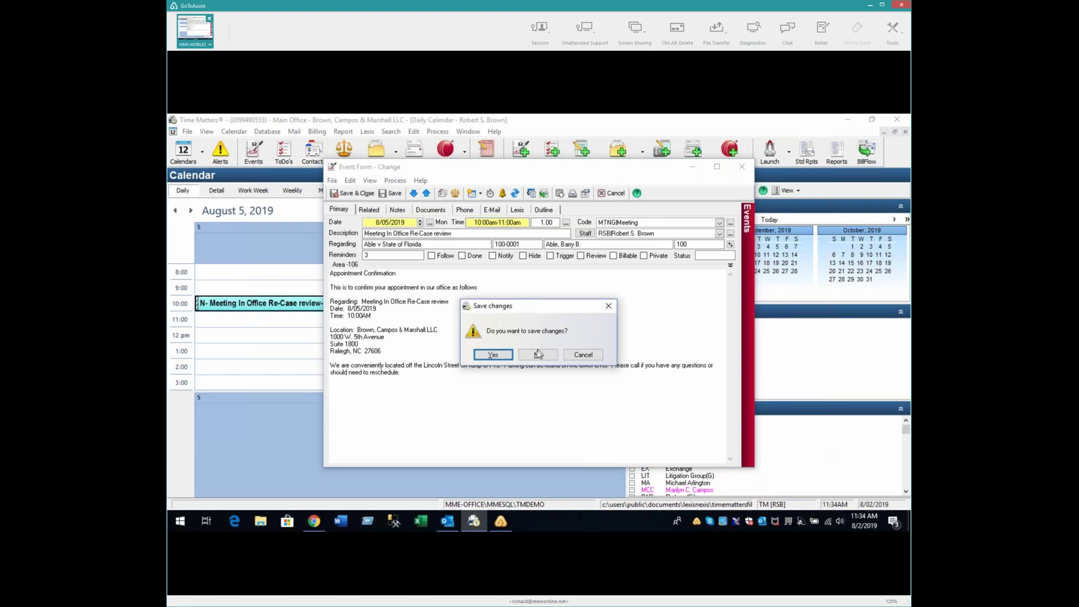
left_click(538, 354)
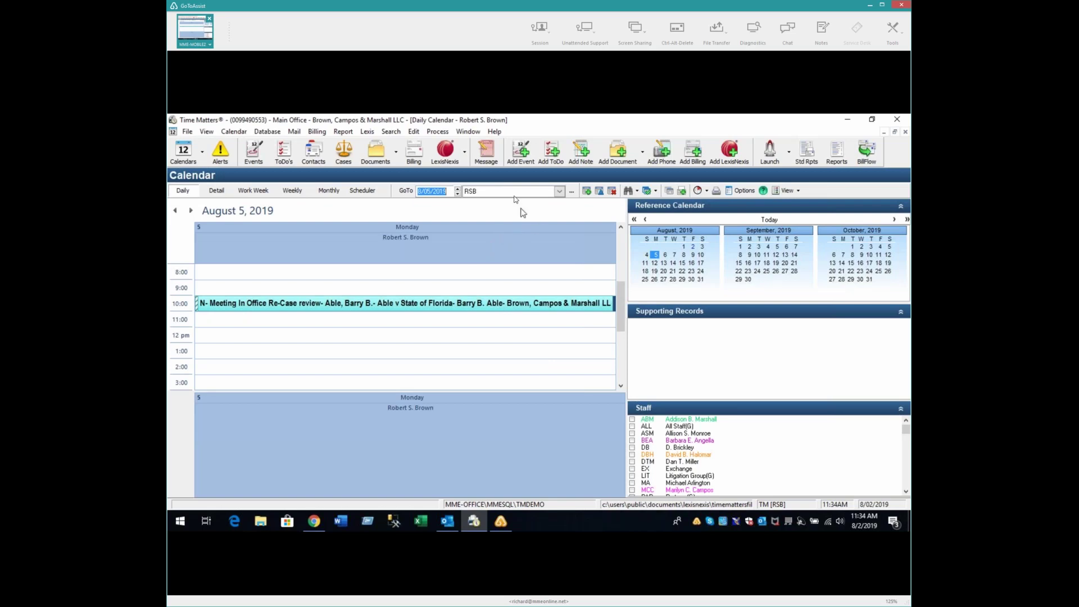
Step: Launch the RSB Scan Folder from Time Matters' quick-launch list
left_click(789, 157)
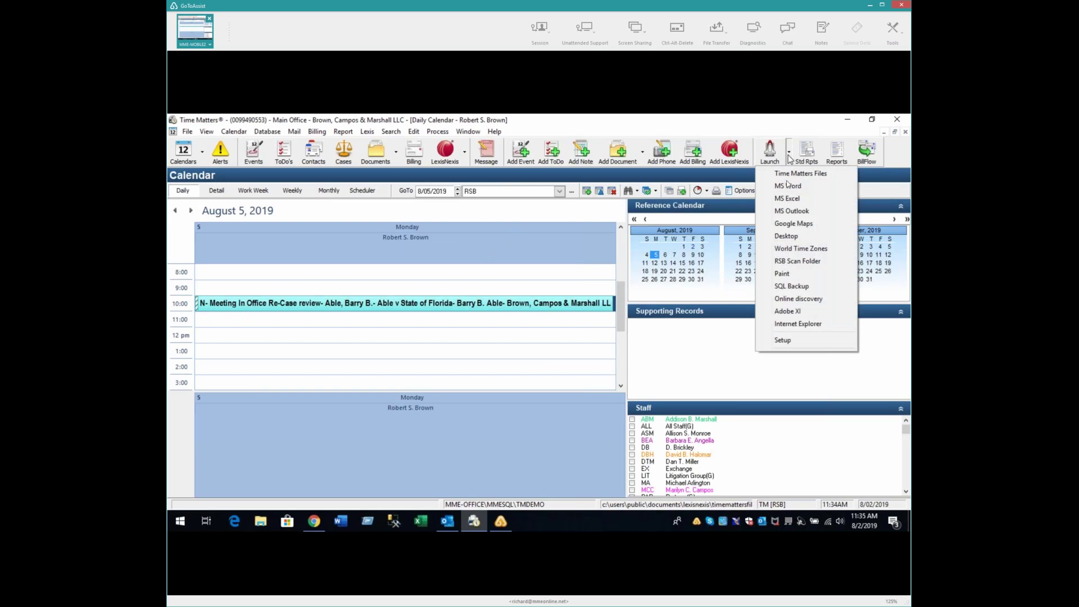
left_click(782, 261)
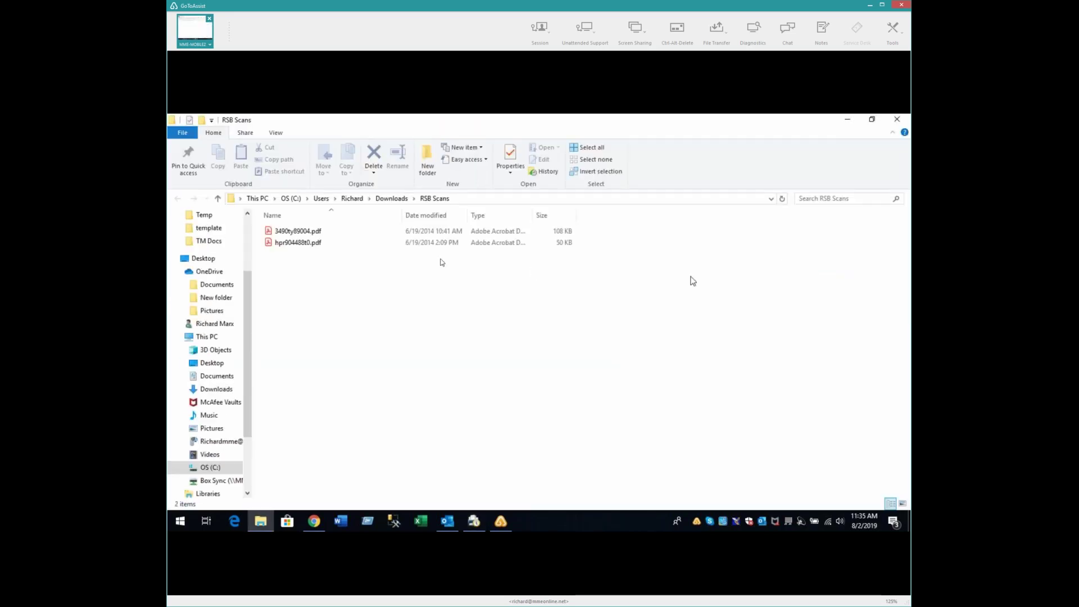
Step: Open 3490ty89004.pdf in Acrobat and start a Time Matters document record with TM Save
double_click(300, 232)
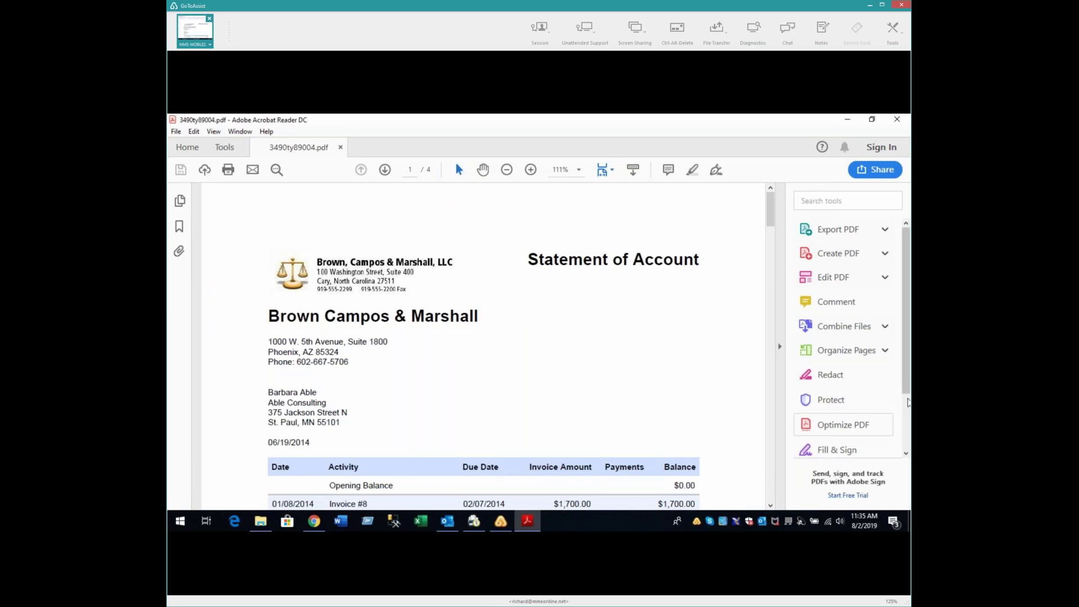
left_click_drag(909, 365, 909, 422)
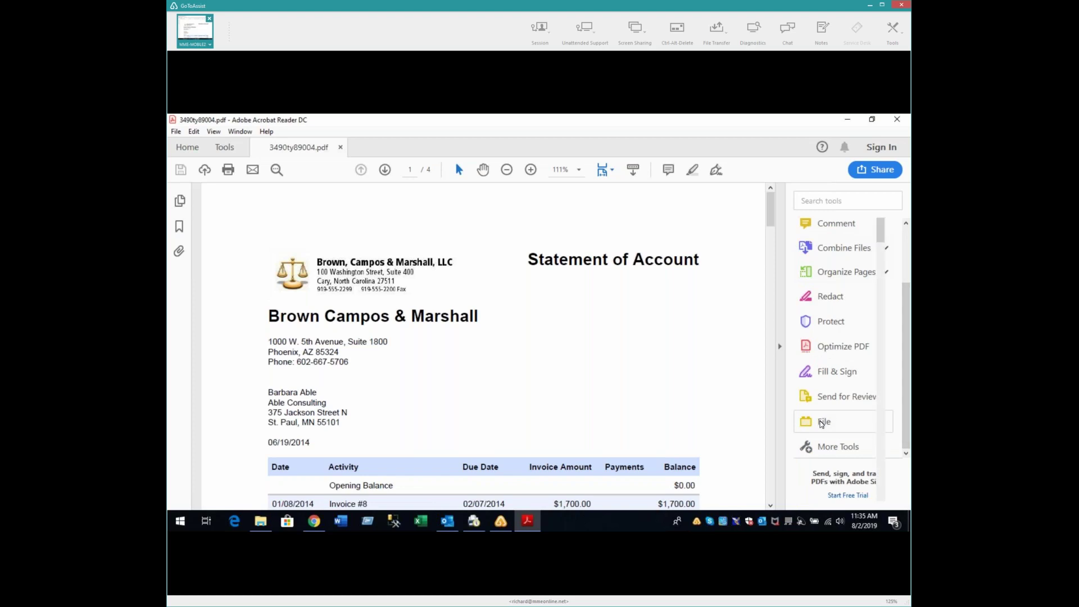
left_click(822, 423)
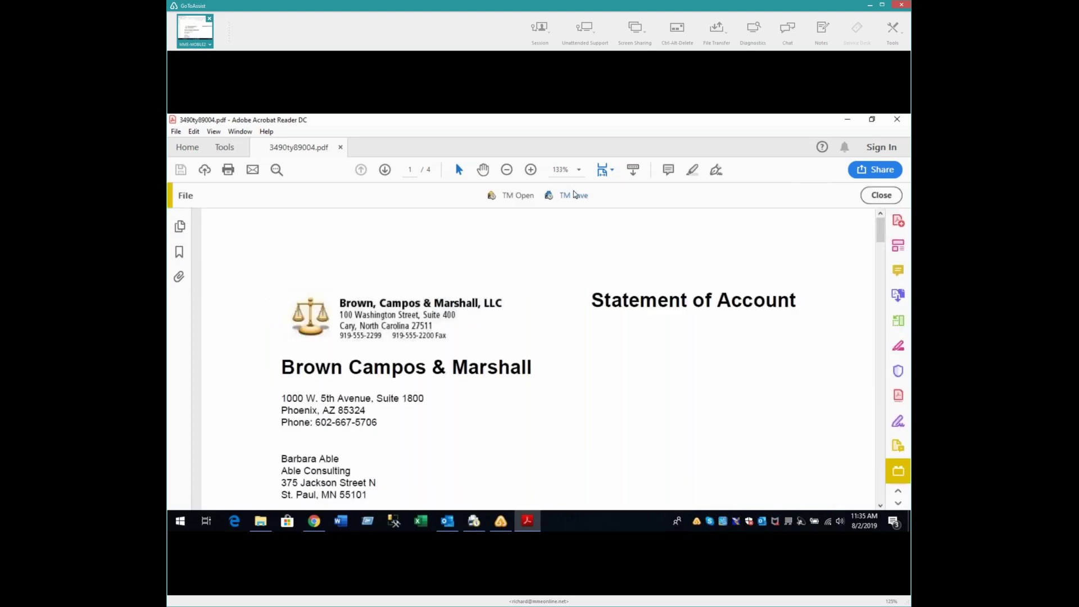
left_click(575, 195)
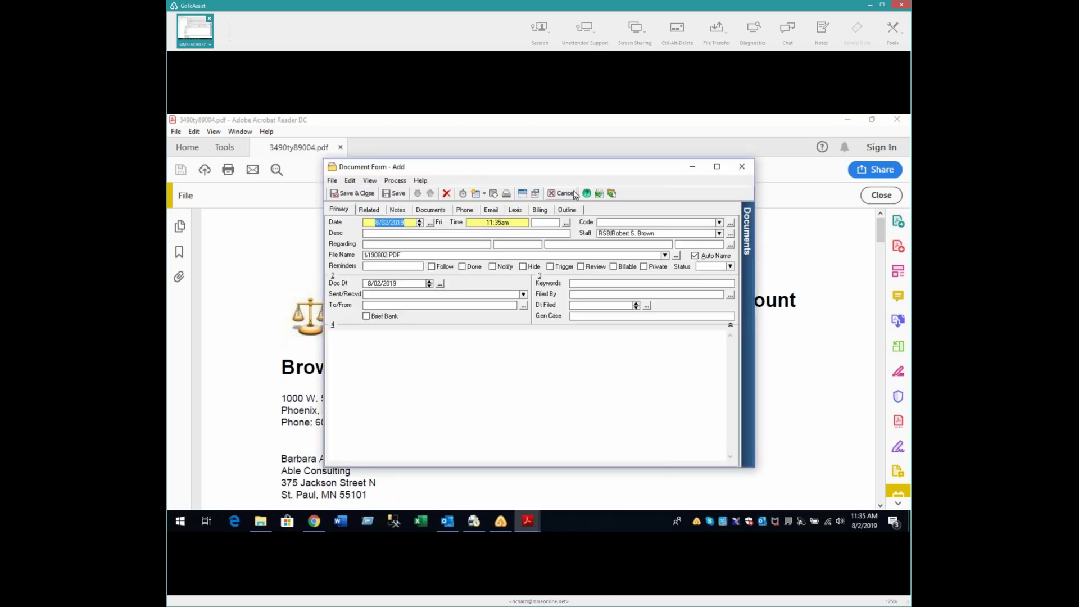
Step: Fill the record from BK Initial Intake -Returned with case Able Consulting, then discard it unsaved
left_click(477, 195)
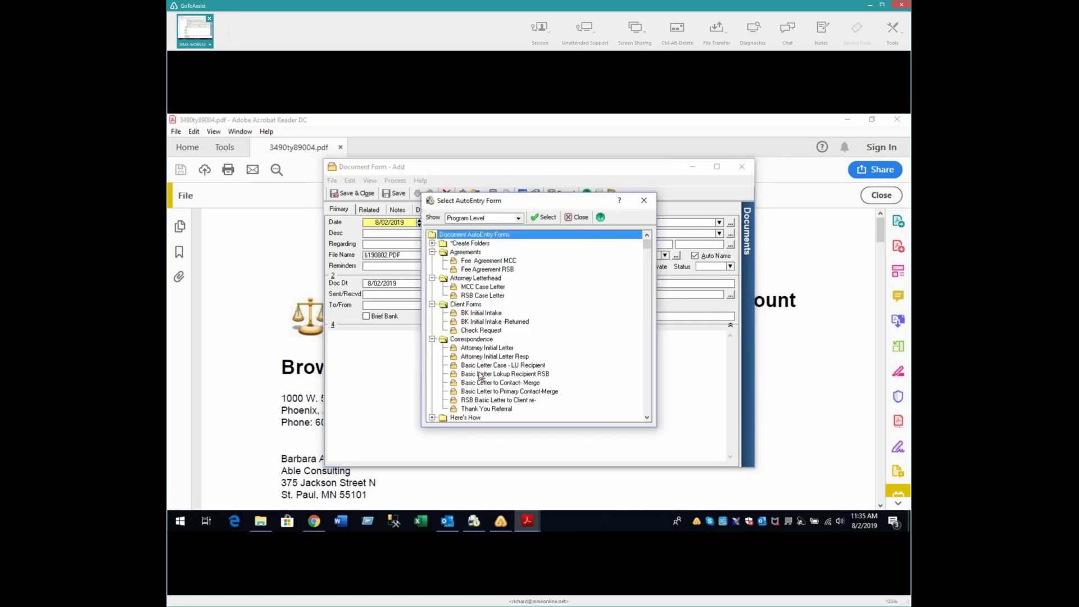
left_click(489, 323)
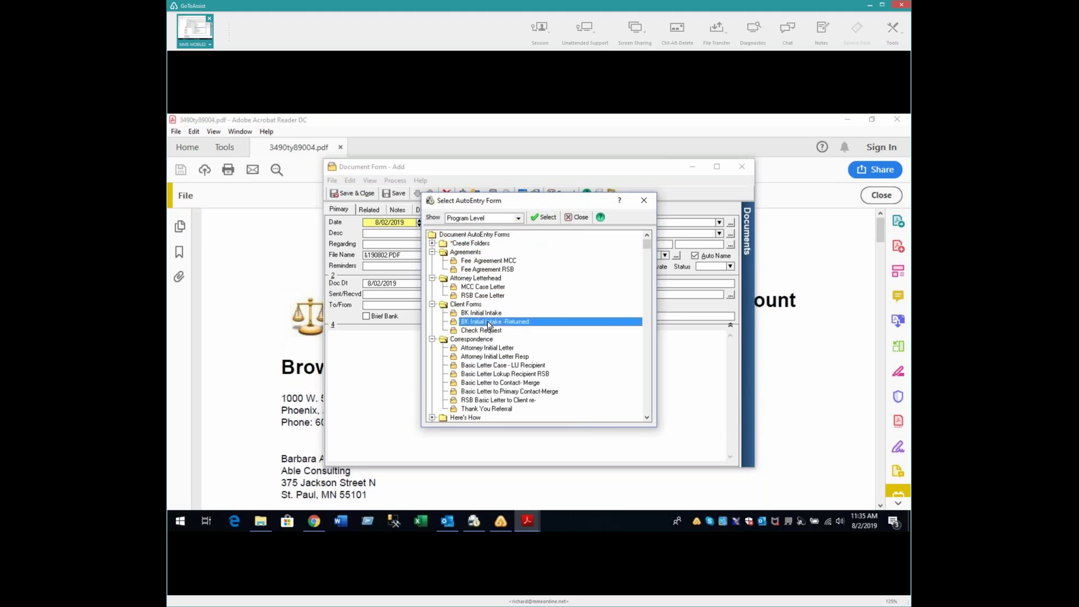
double_click(489, 323)
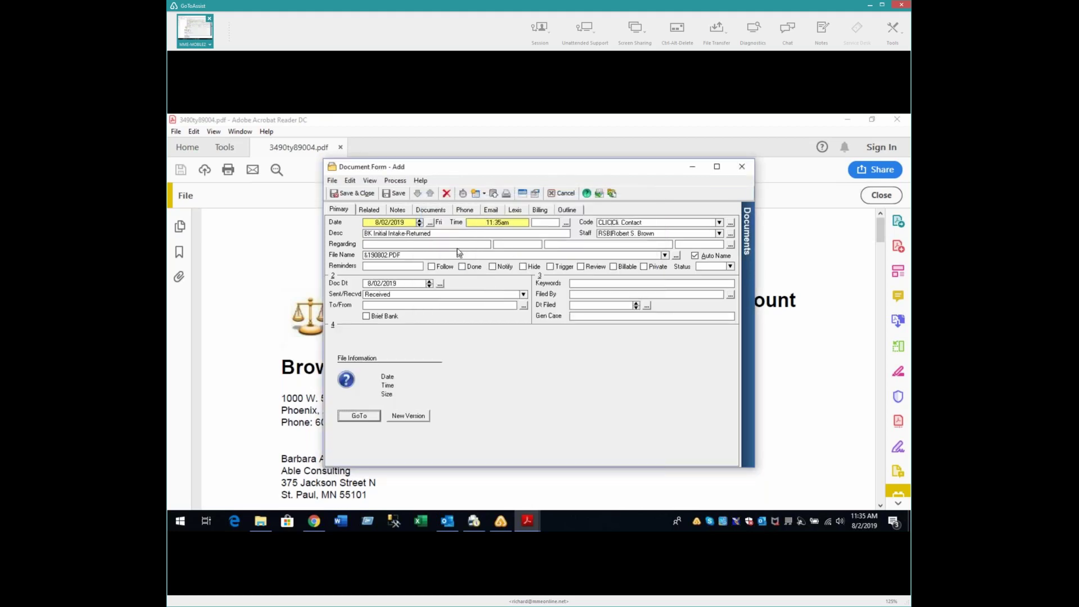
type("Able Consulting")
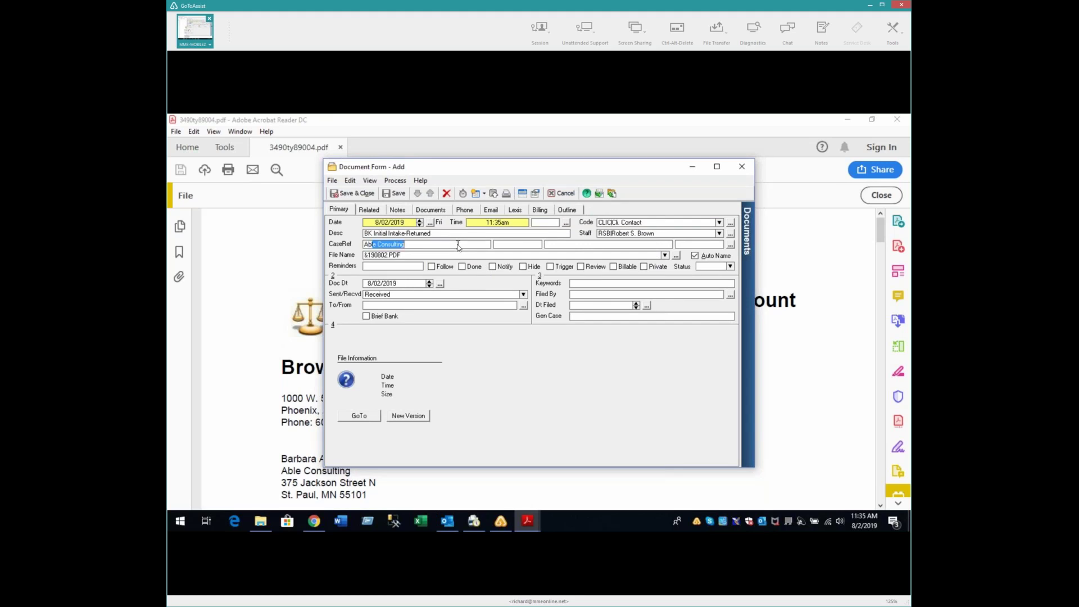
key("Tab")
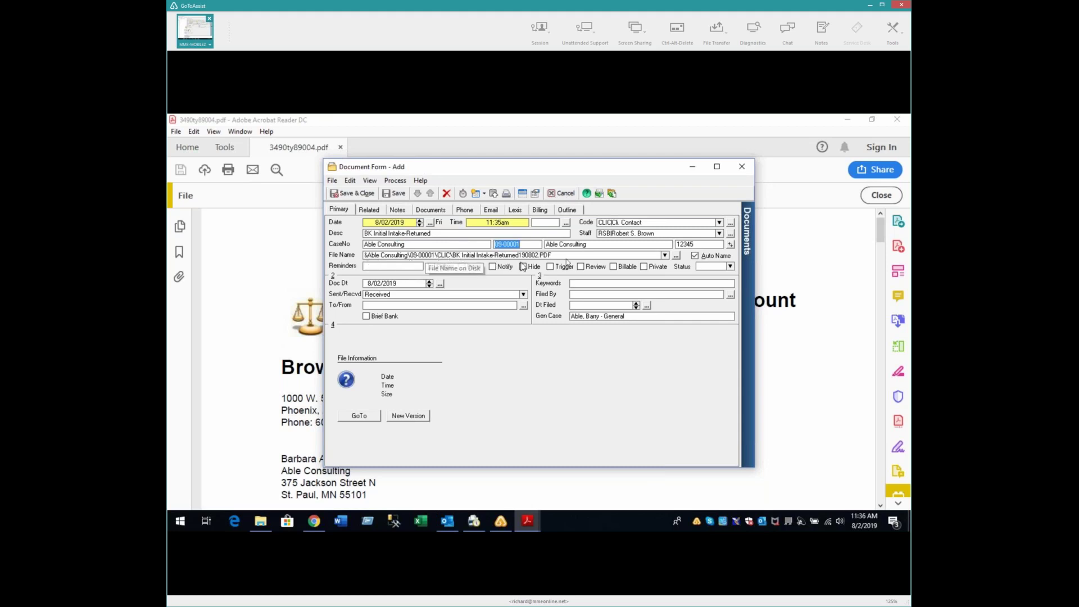
left_click(564, 193)
left_click(537, 335)
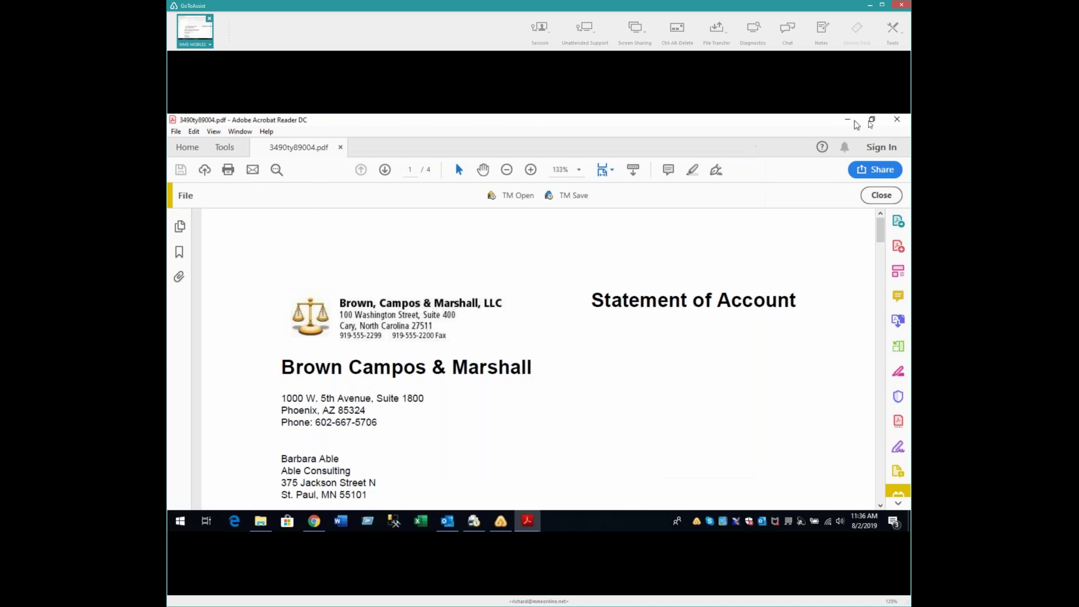
Step: Close Acrobat Reader and the RSB Scans folder window
left_click(894, 118)
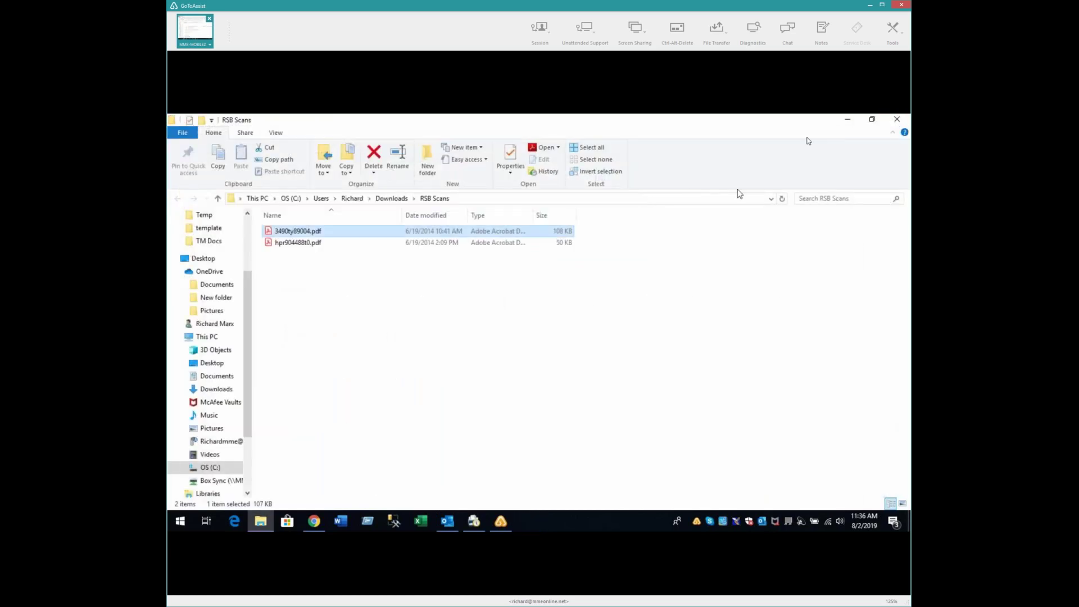
left_click(896, 122)
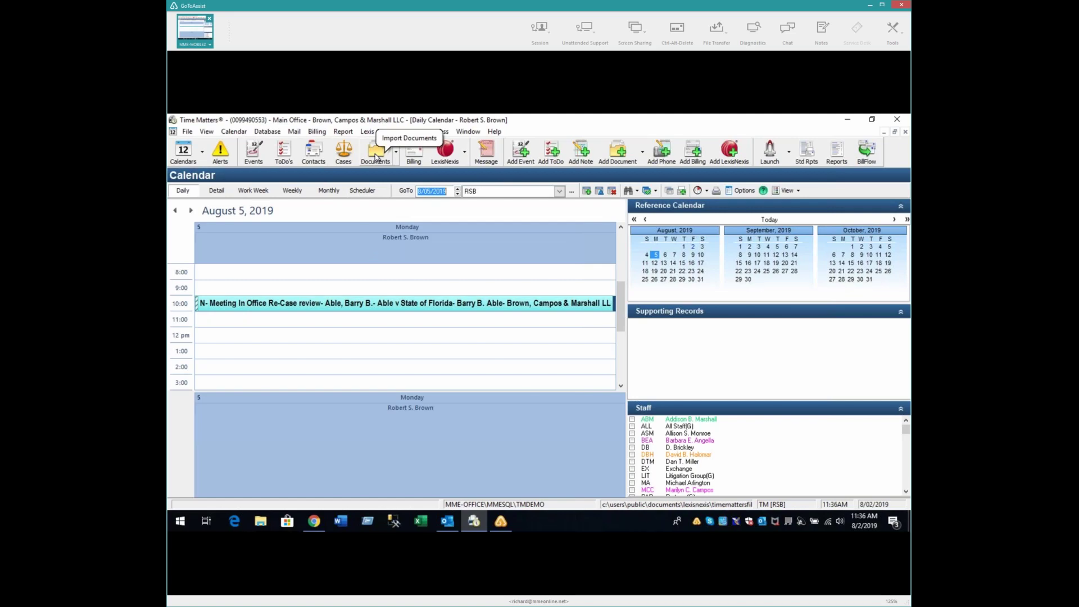
Step: Open the Able Consulting case from the Cases list and show its Documents tab
left_click(347, 161)
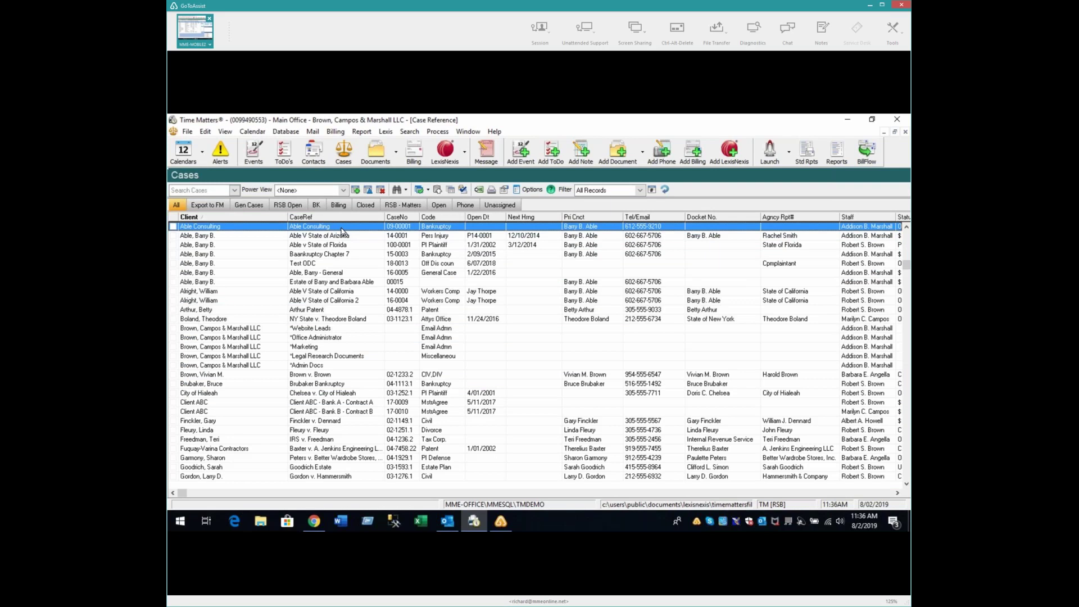
double_click(482, 228)
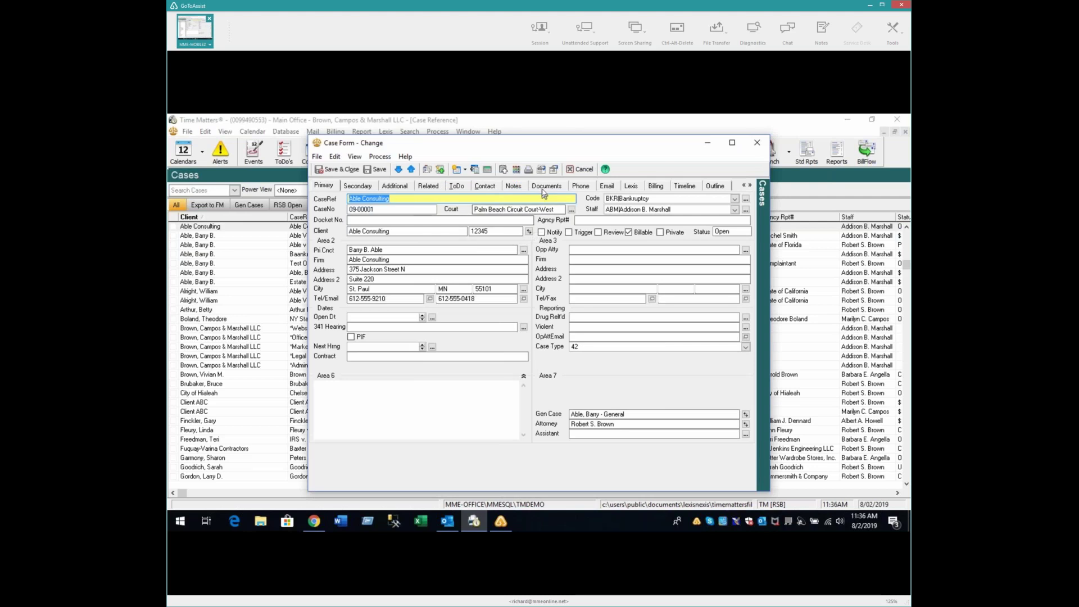
left_click(544, 191)
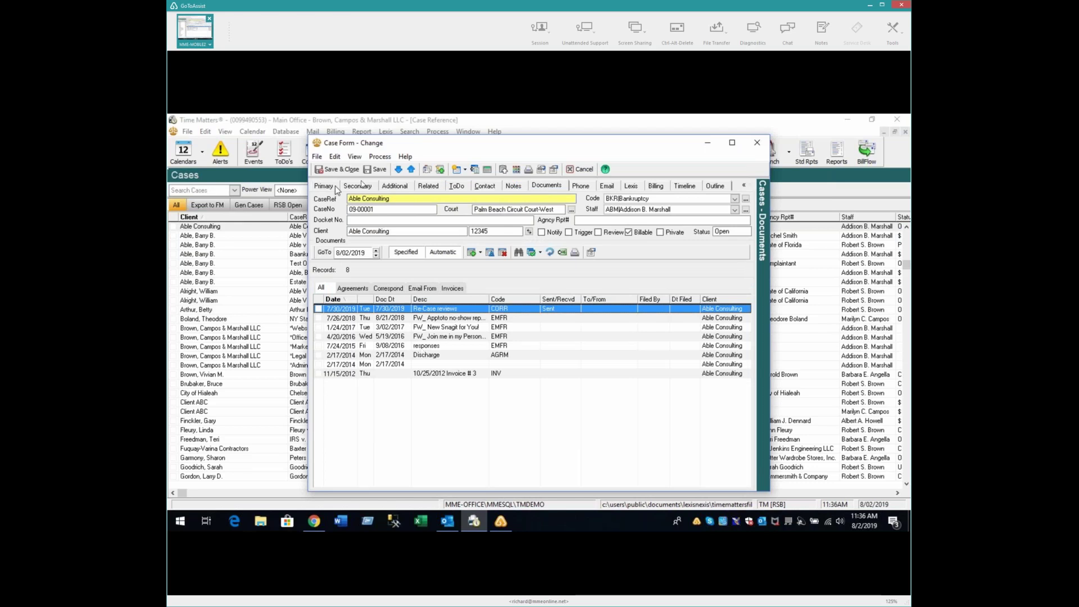
Step: On the Re-Case reviews document, enable Notify as a message to tm reading 'Needs review'
double_click(430, 310)
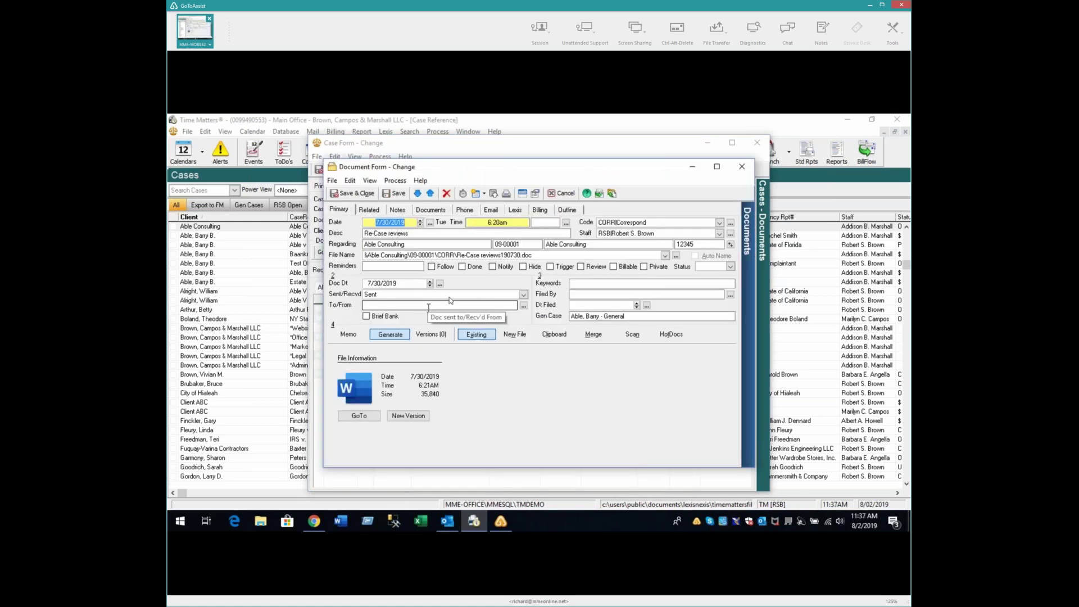
left_click(493, 268)
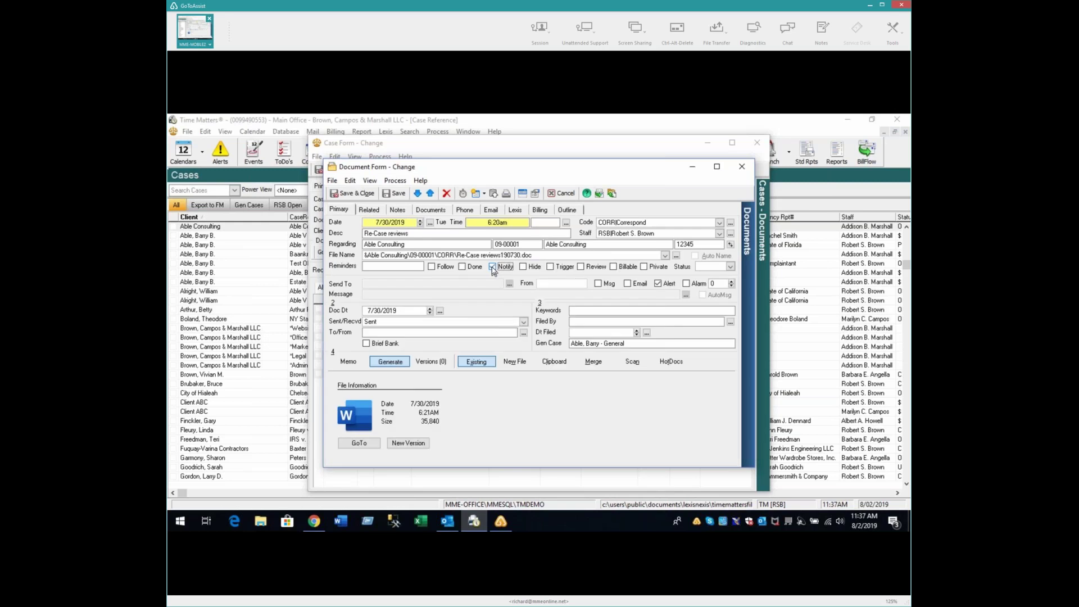
left_click(598, 284)
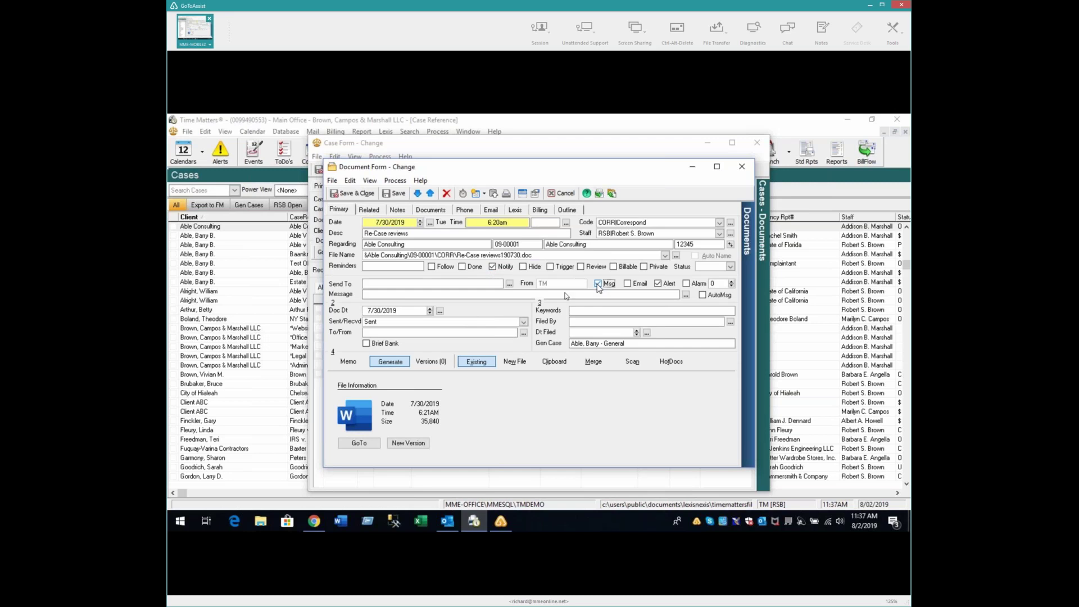
left_click(393, 284)
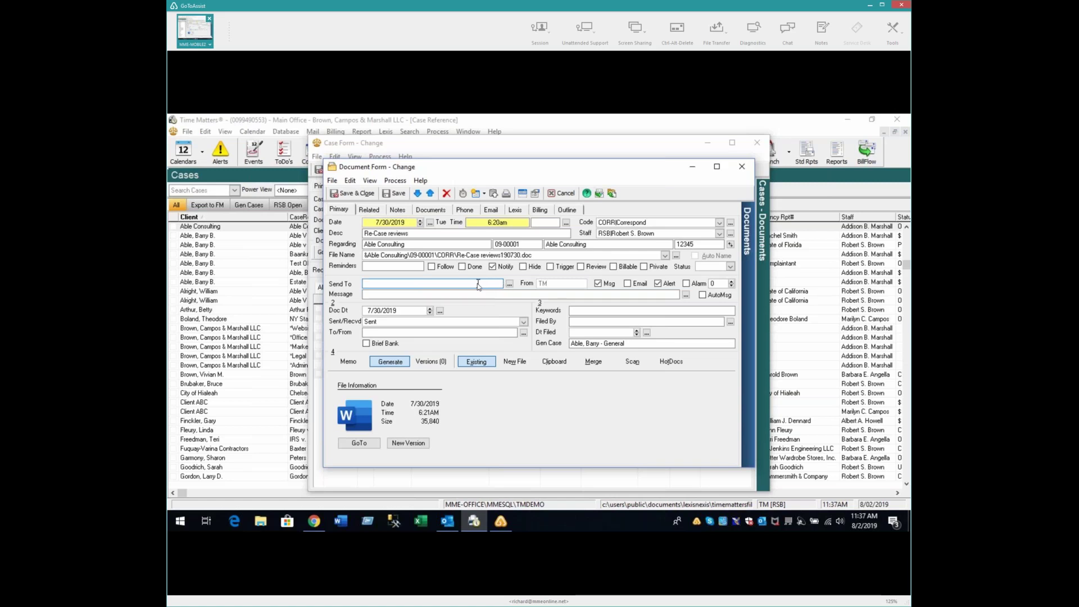
type("tm")
key("Tab")
key("Tab")
key("Tab")
key("Tab")
key("Tab")
key("Tab")
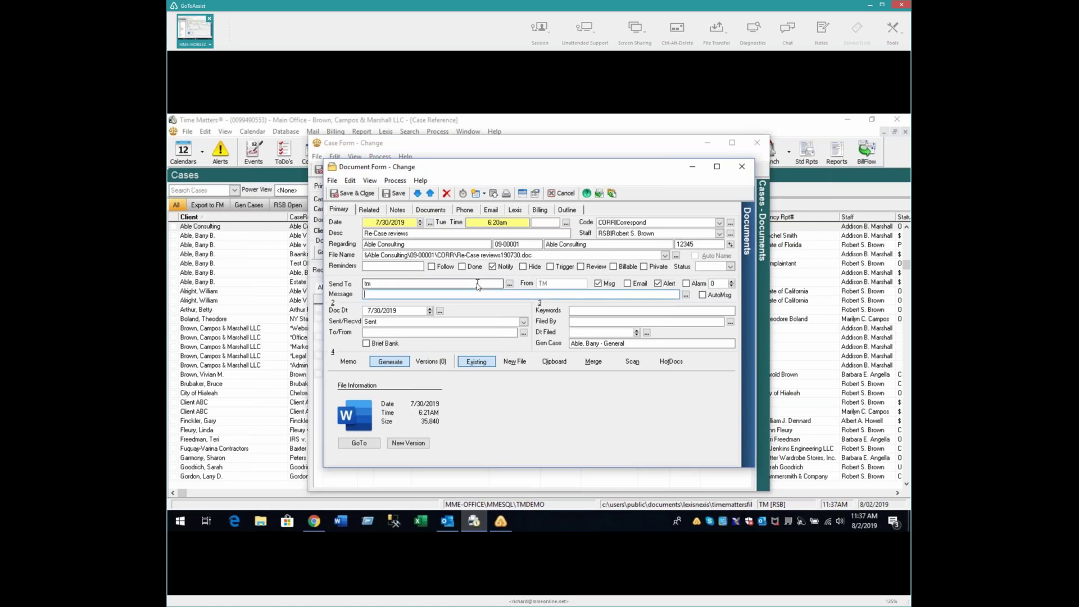
type("Needs review")
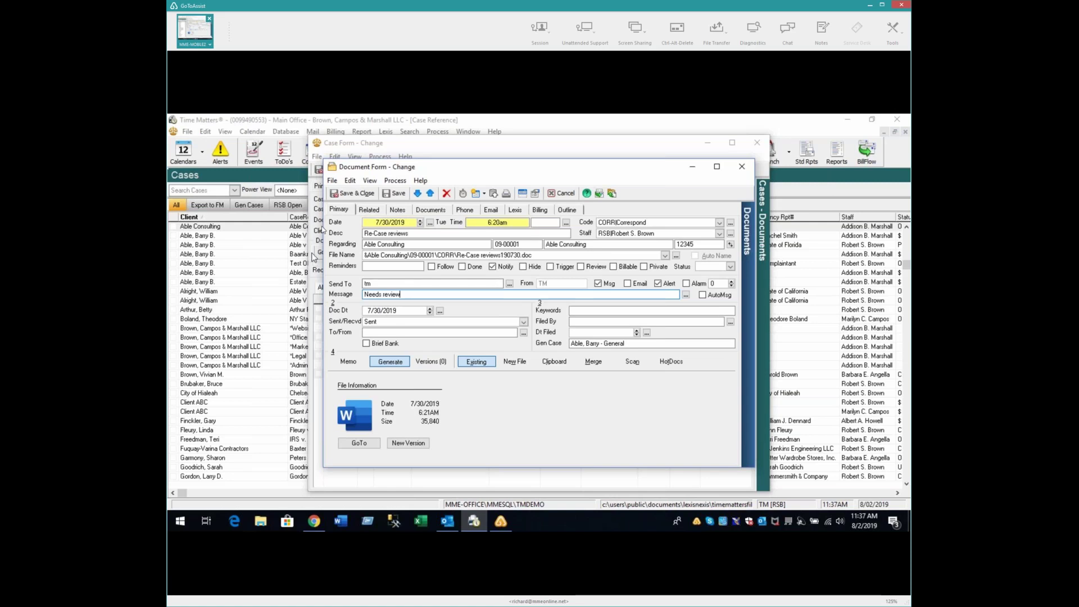
Step: Save and close the Re-Case reviews record and minimize TM Messenger
left_click(353, 194)
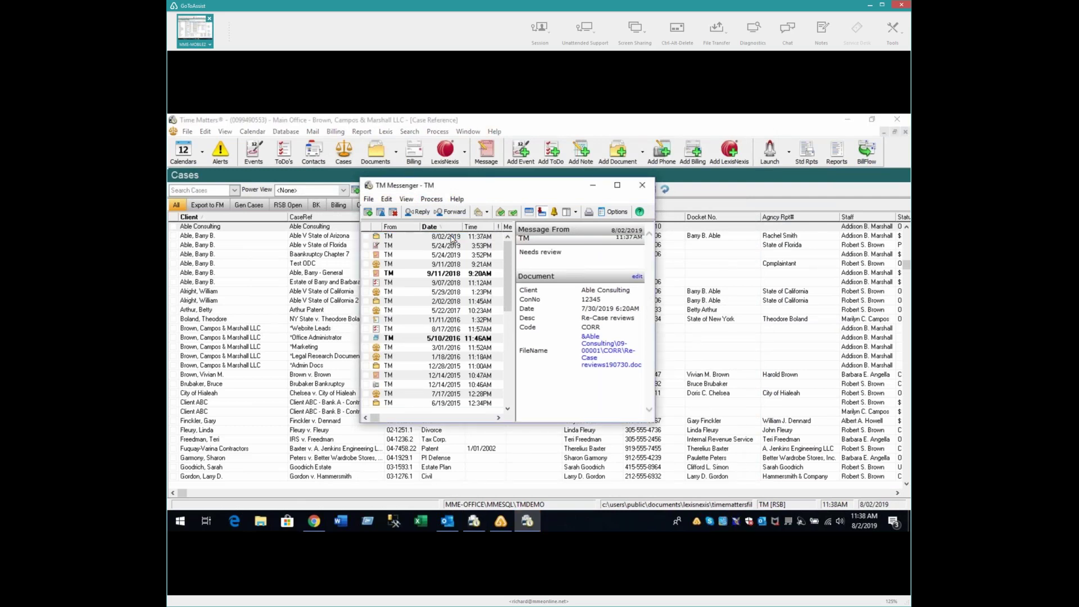
left_click(594, 189)
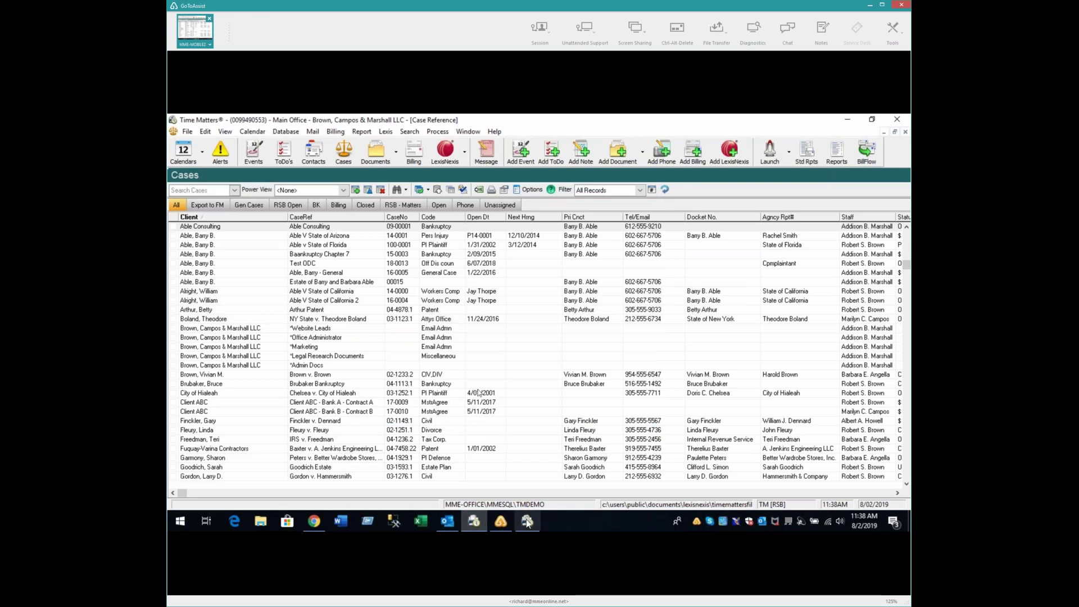
Step: Select Able v State of Florida in the Cases list and open its Case Form
left_click(431, 227)
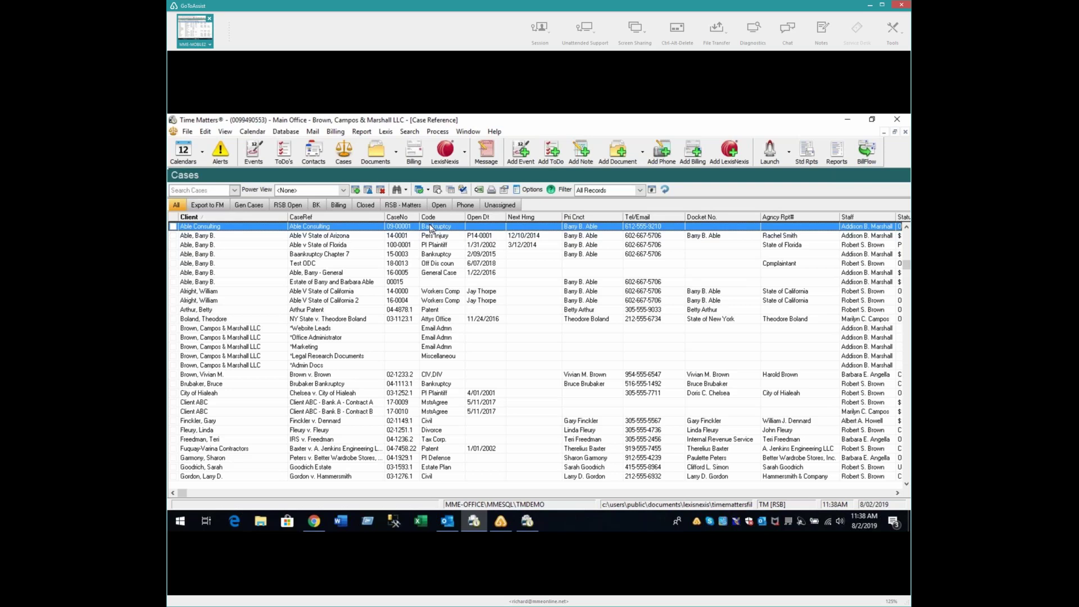
left_click(345, 245)
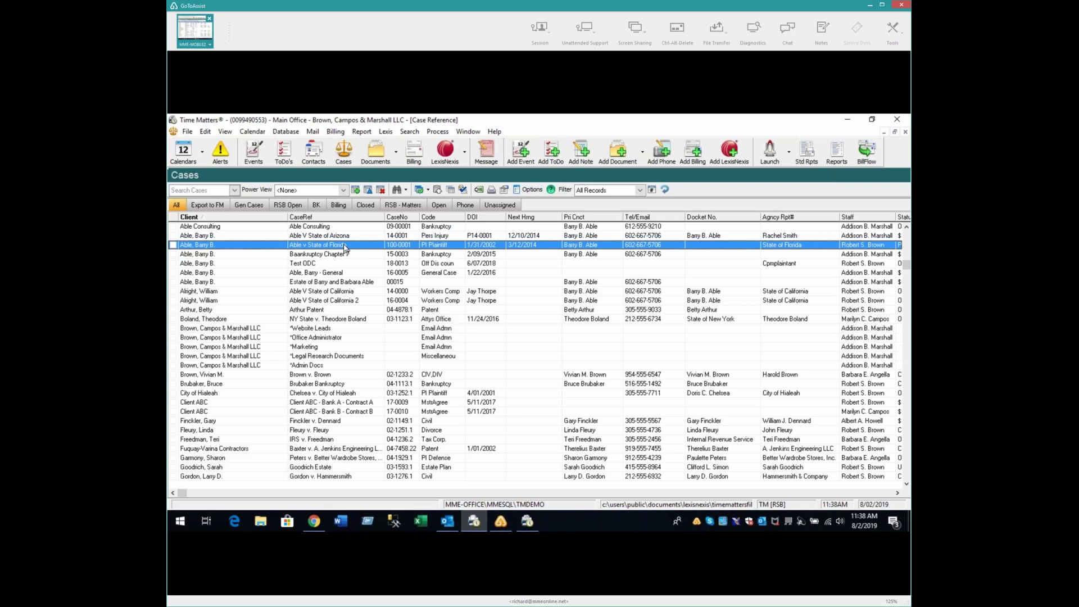
double_click(345, 248)
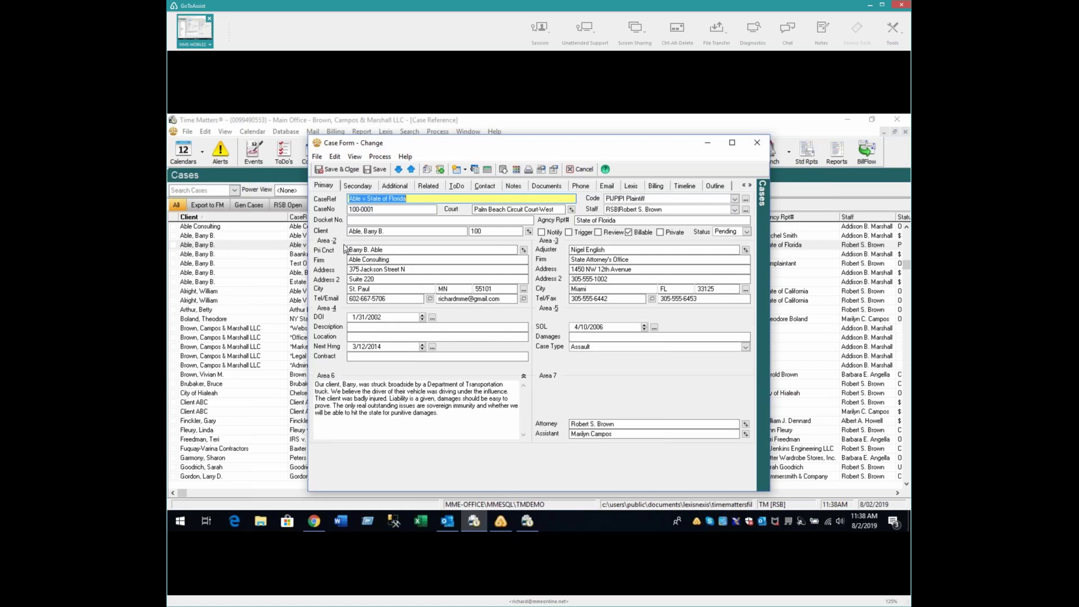
Step: View the case's Template and Pleadings documents, select the 8/02/2019 Complaint, then save and close
left_click(543, 189)
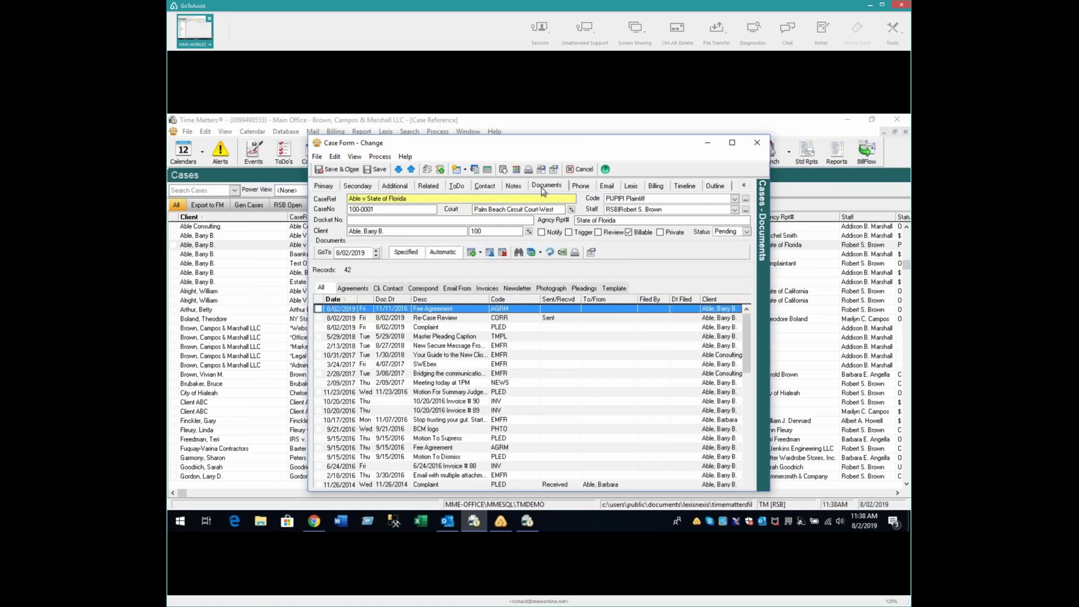
left_click(615, 288)
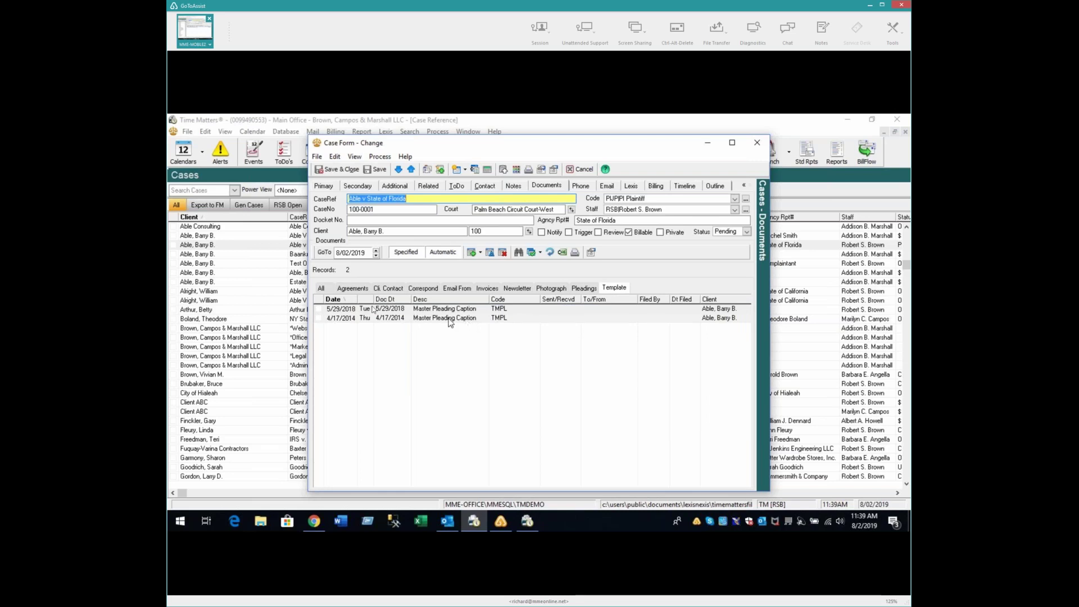
left_click(593, 290)
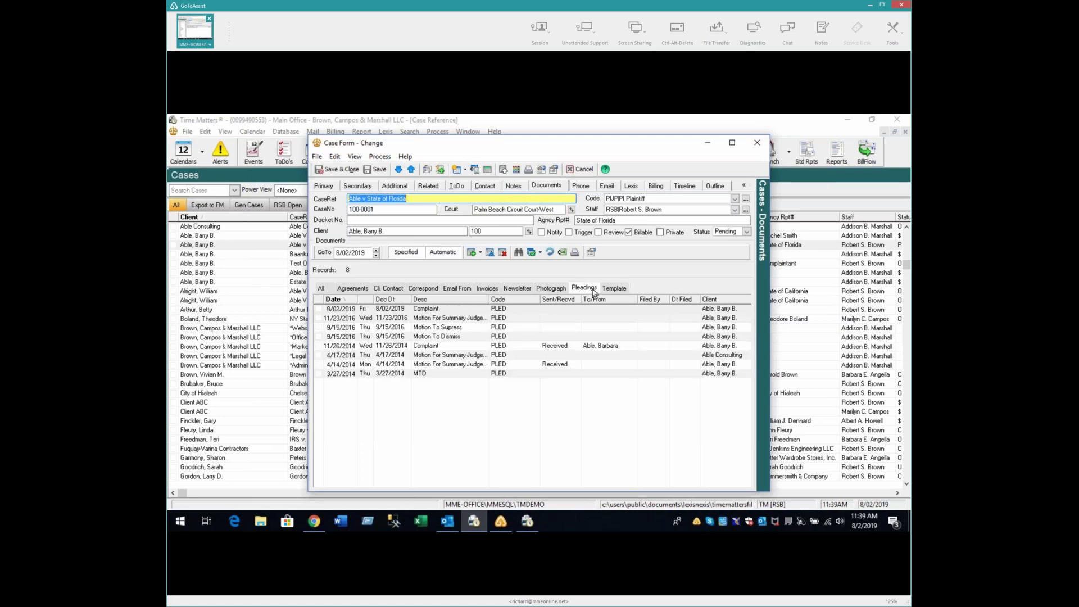
left_click(440, 310)
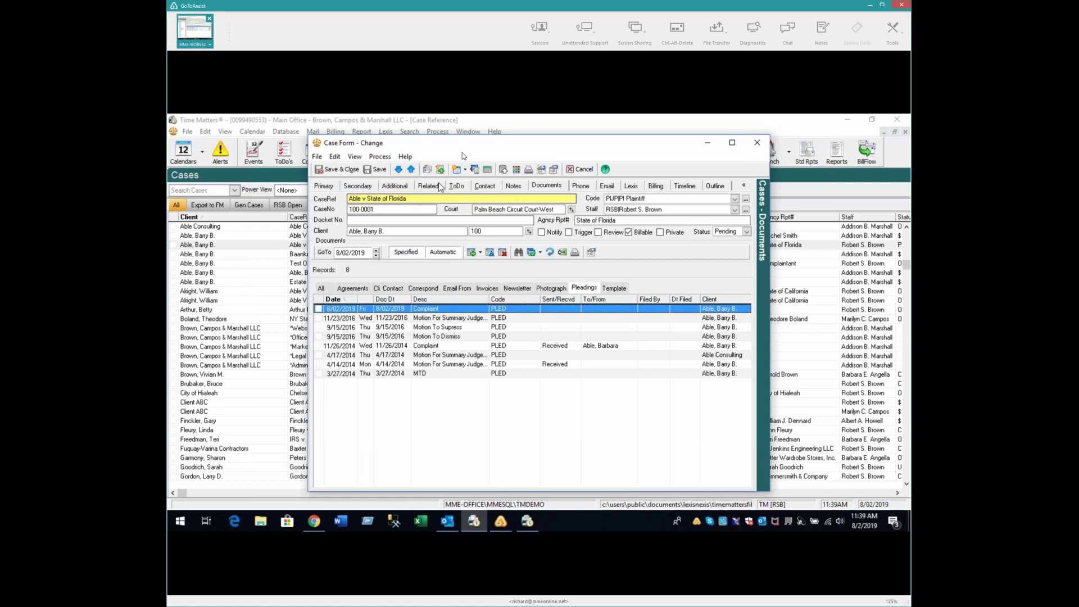
left_click(343, 170)
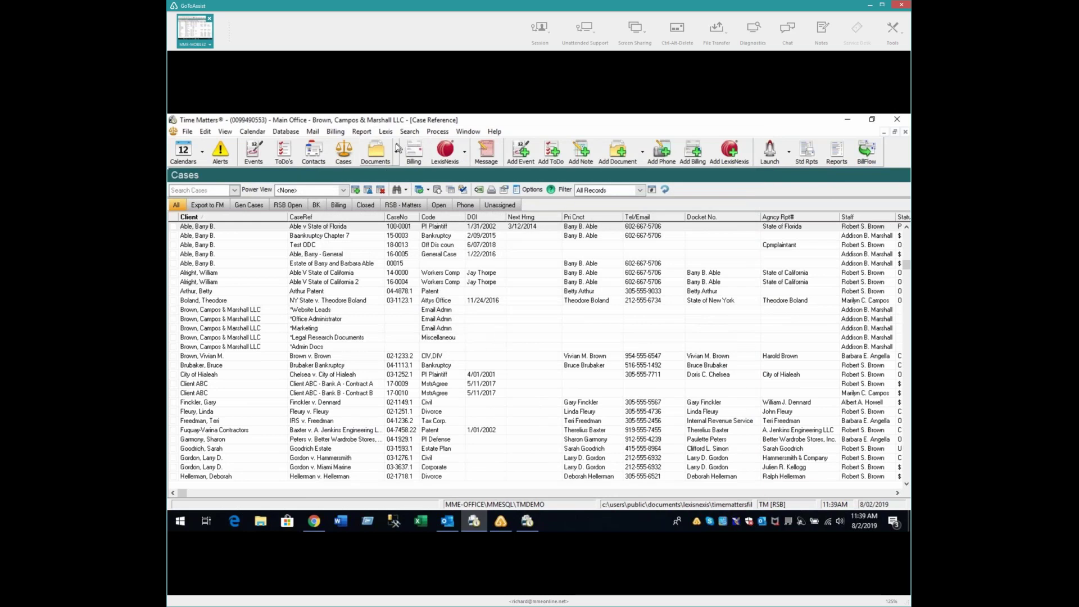
Step: Start a Document Search on the TMF Time Matters Files index, then cancel it
left_click(409, 132)
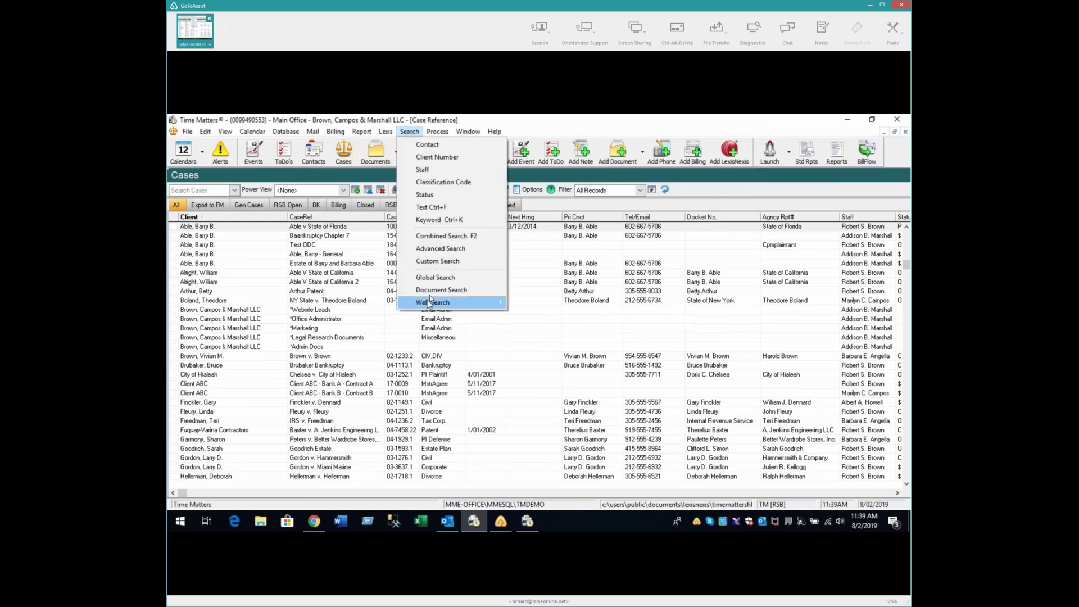
left_click(434, 293)
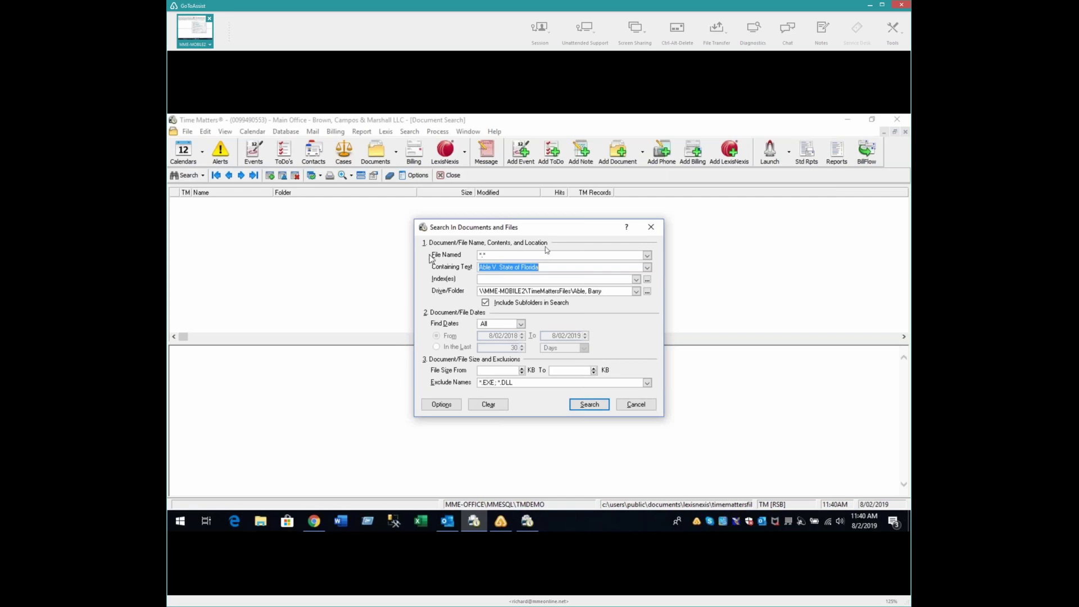
left_click(636, 280)
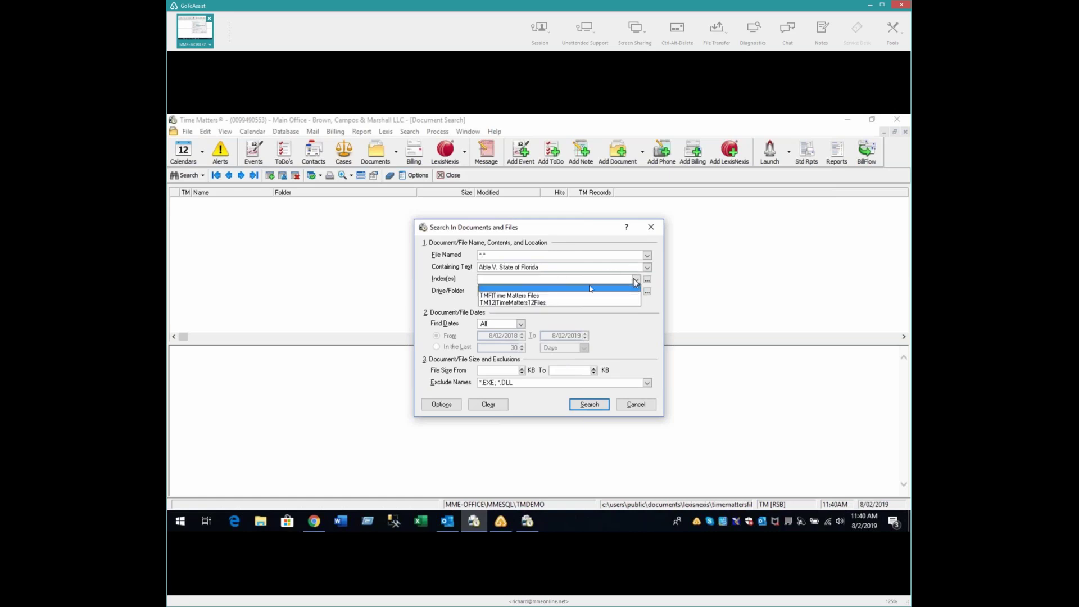
left_click(511, 296)
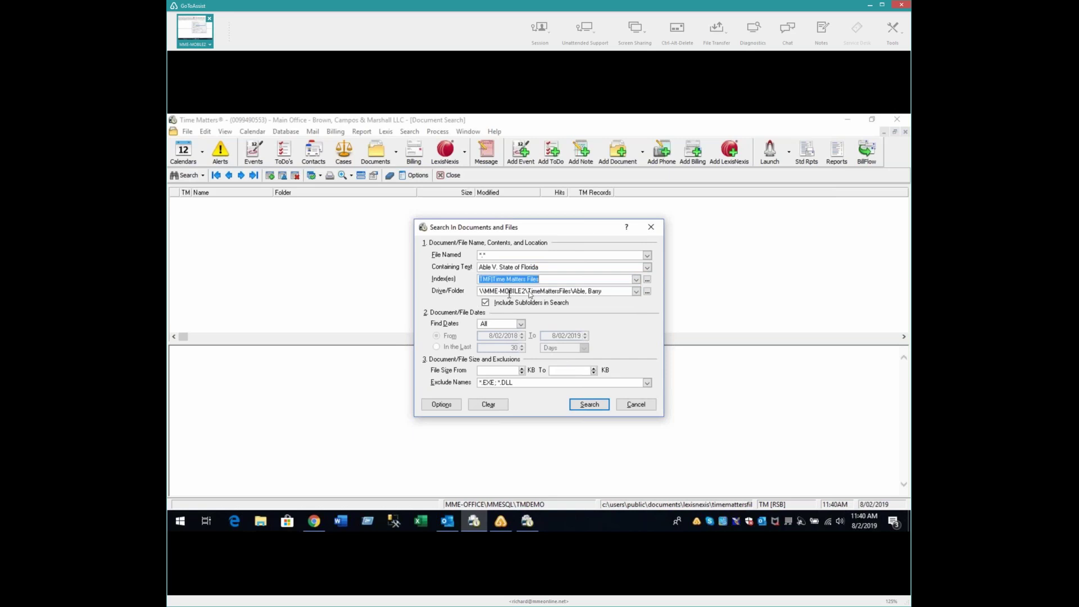
left_click(633, 406)
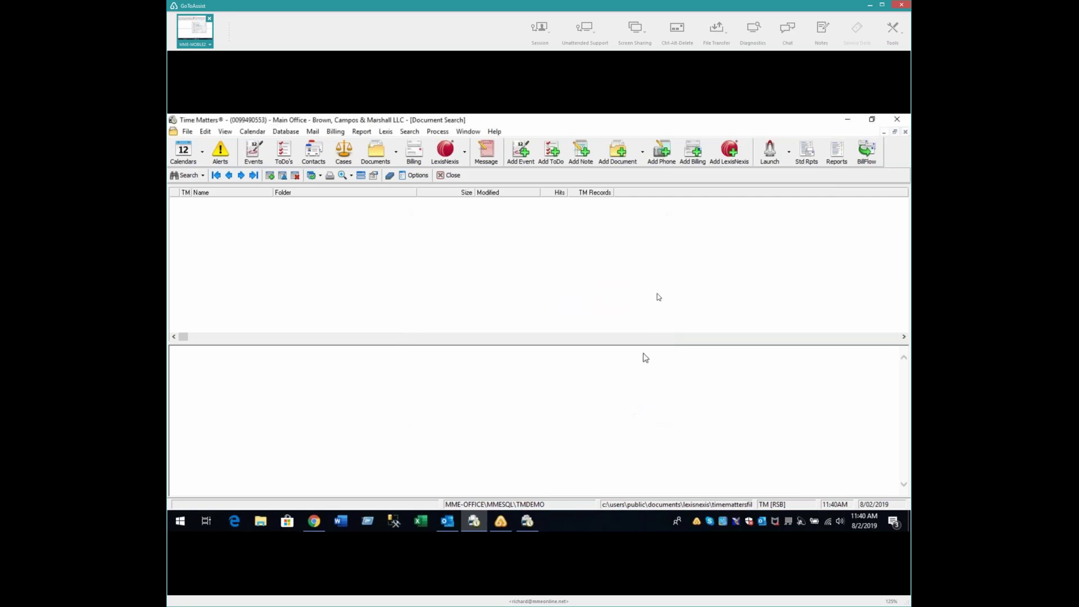
Step: Browse the Add Document options and open the Launch dropdown
left_click(645, 161)
left_click(761, 210)
left_click(789, 157)
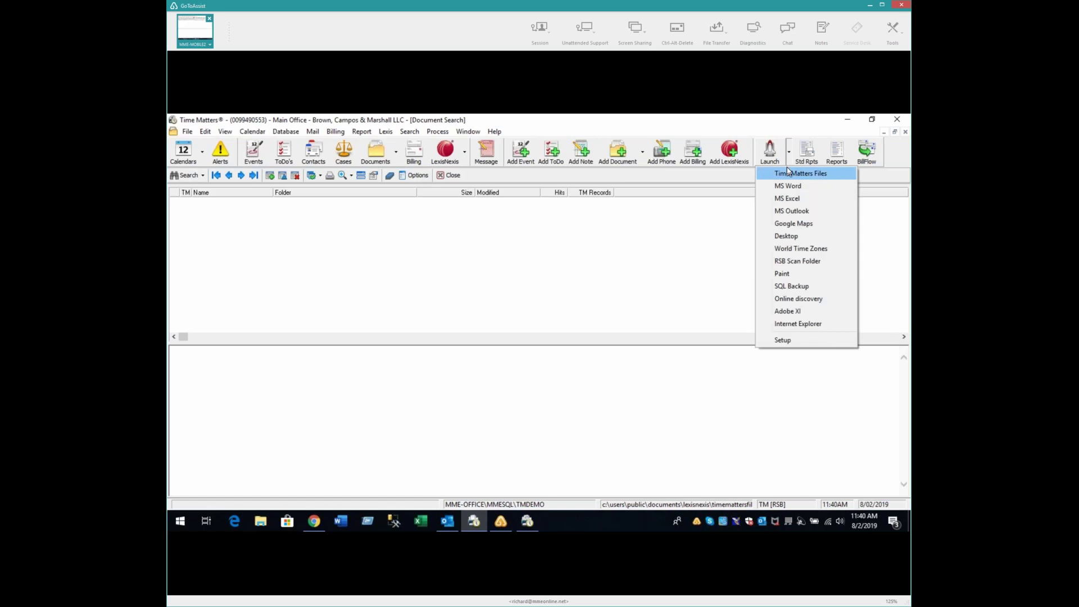
left_click(787, 175)
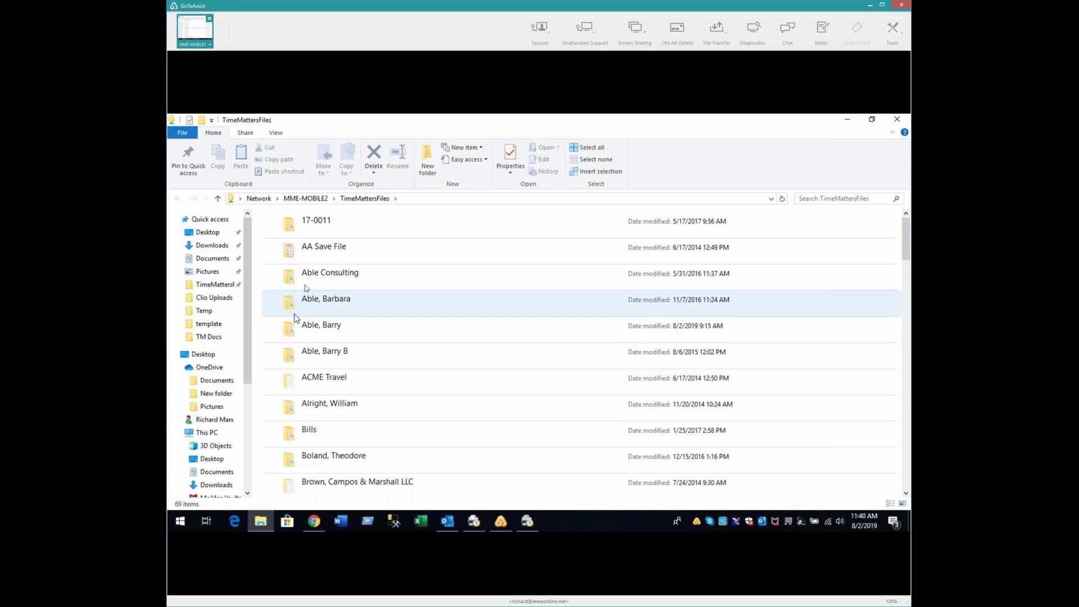
double_click(302, 353)
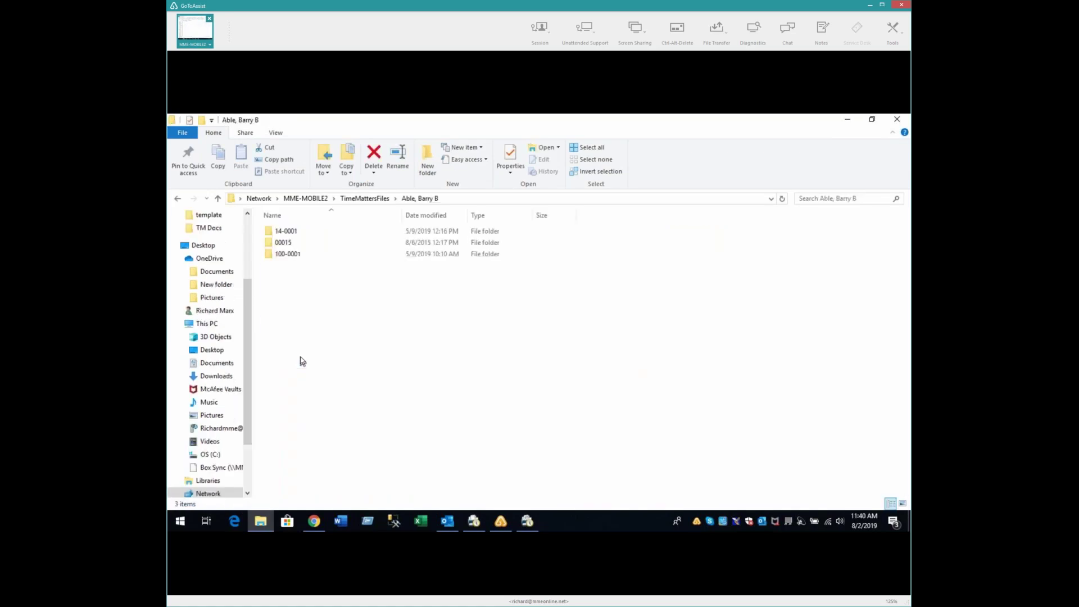
left_click(274, 256)
double_click(274, 255)
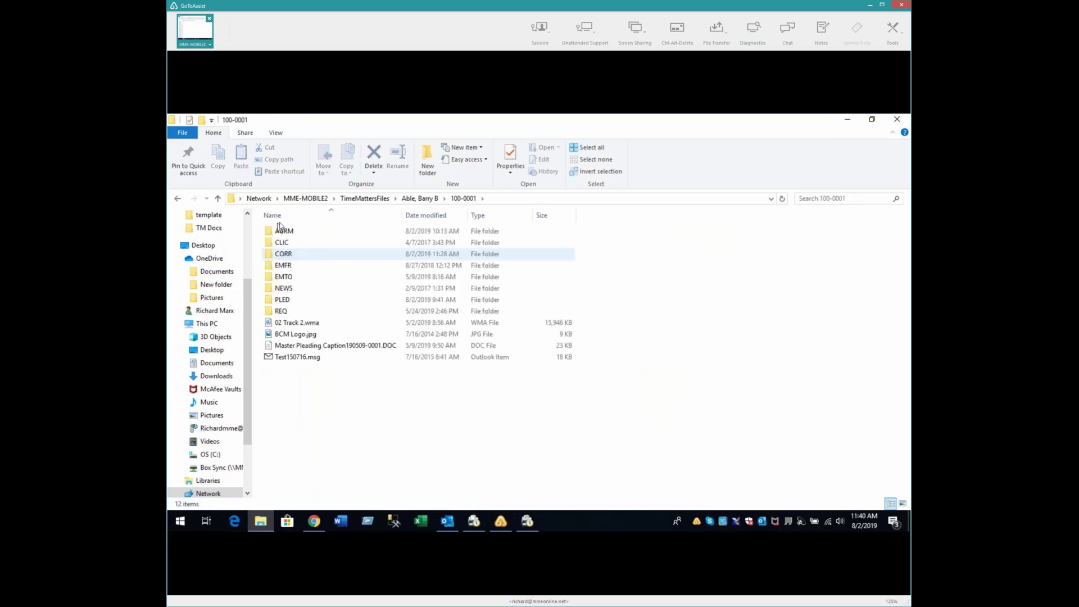
left_click(275, 256)
double_click(276, 256)
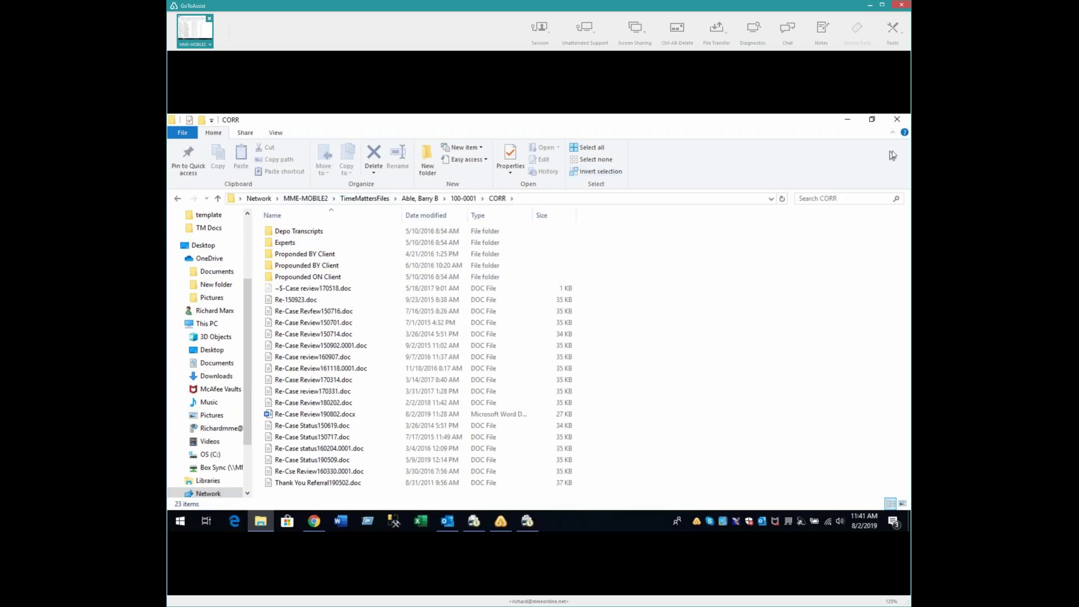
left_click(896, 120)
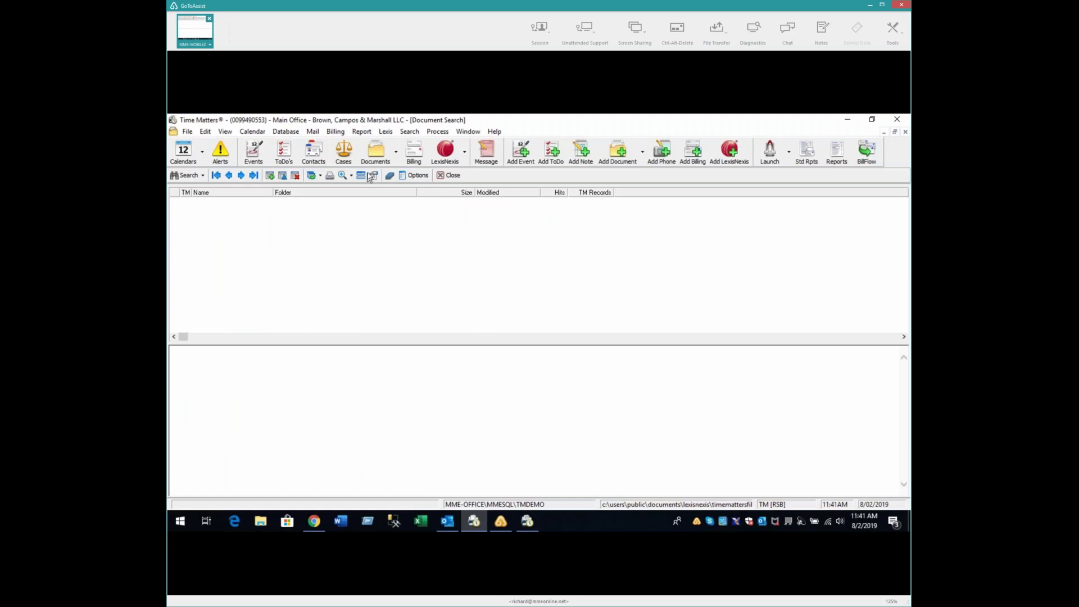
Step: Cancel the Create Document Profile Records import and close the Document Search view
left_click(376, 155)
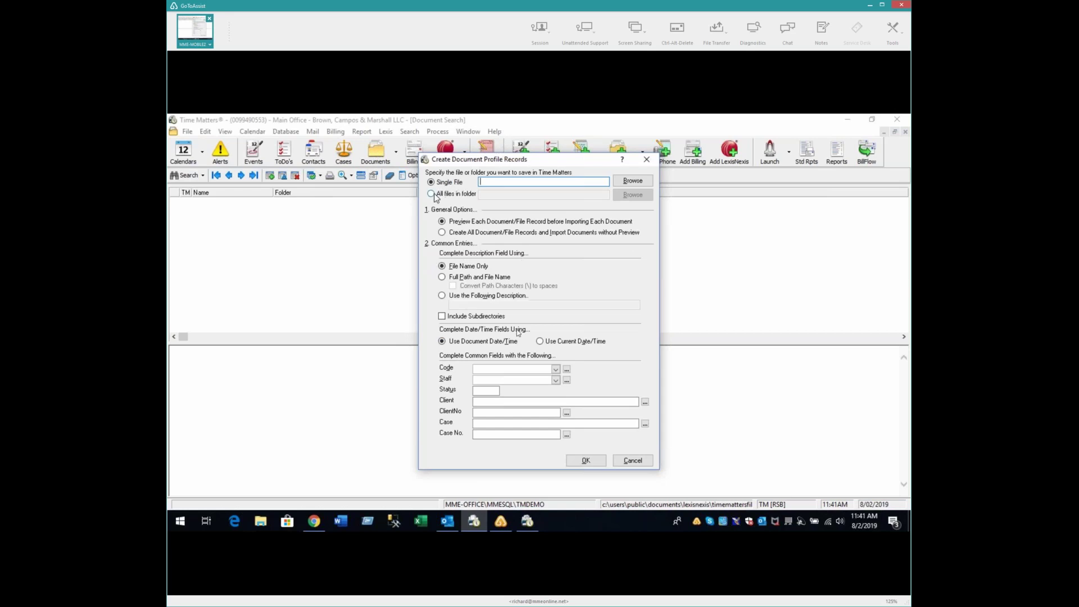
left_click(629, 461)
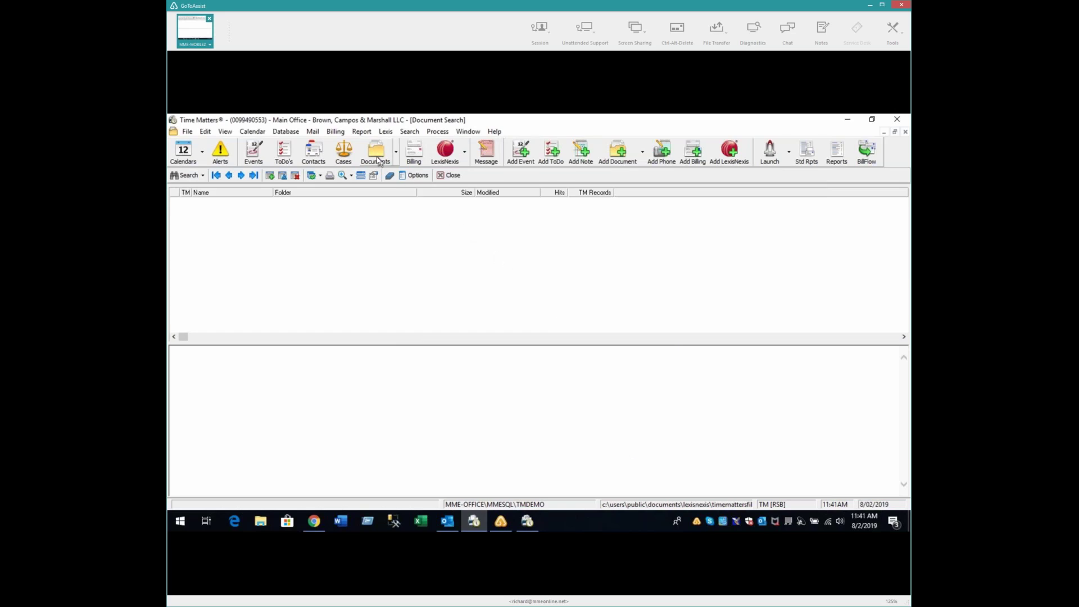
left_click(453, 177)
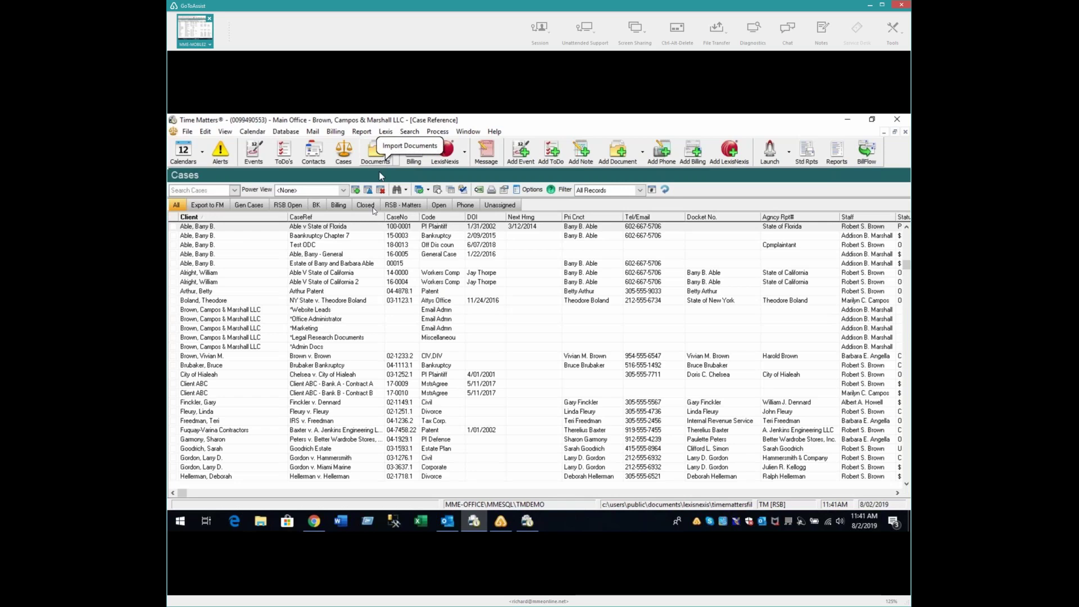
Step: Open the Able v State of Florida case's documents and open the 8/02/2019 Complaint record
left_click(342, 228)
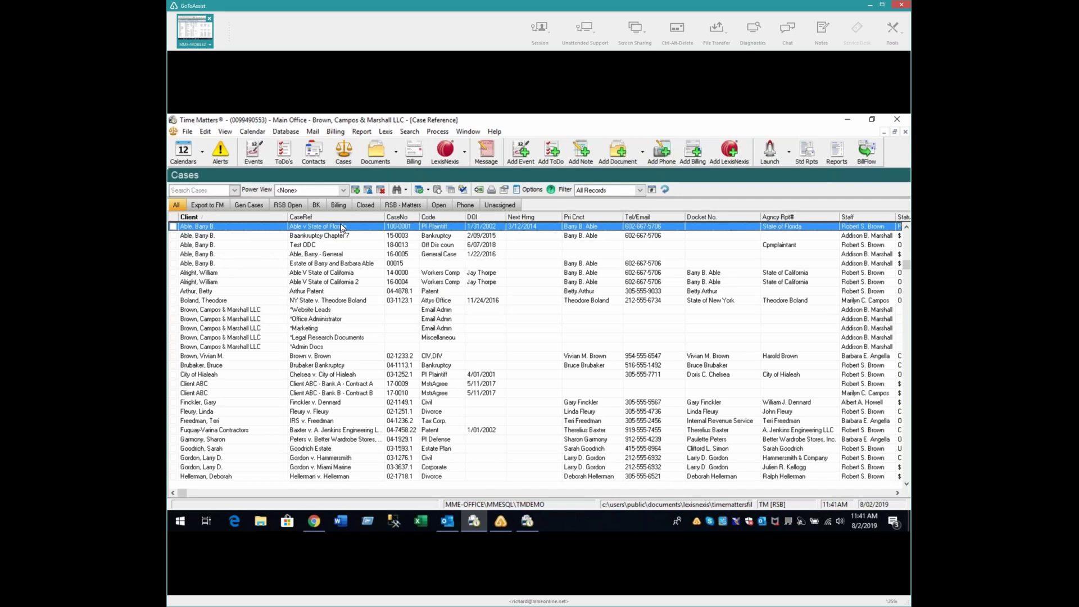
double_click(341, 227)
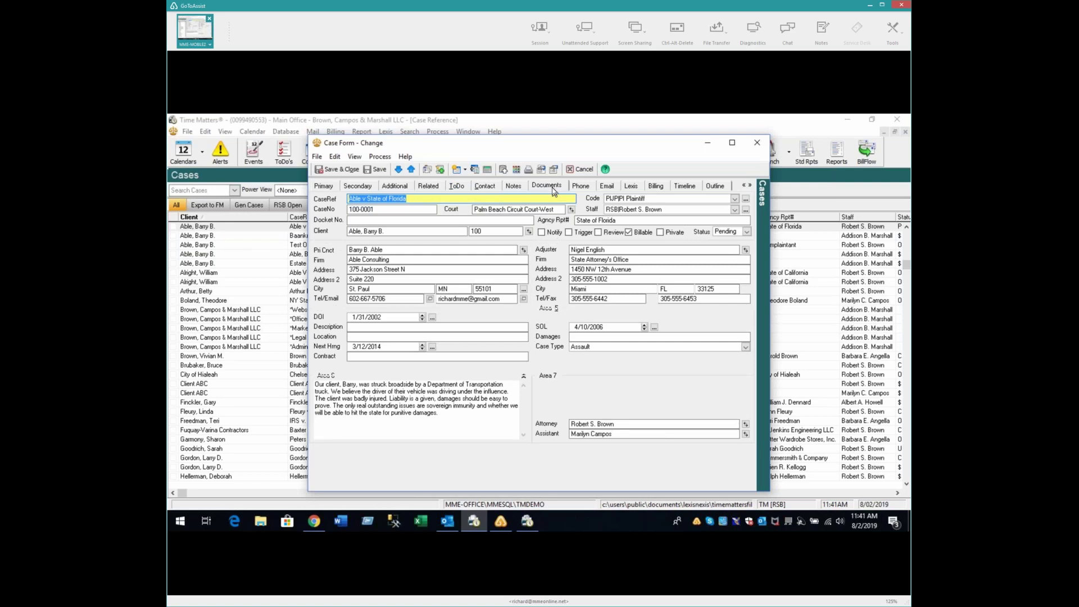
left_click(547, 187)
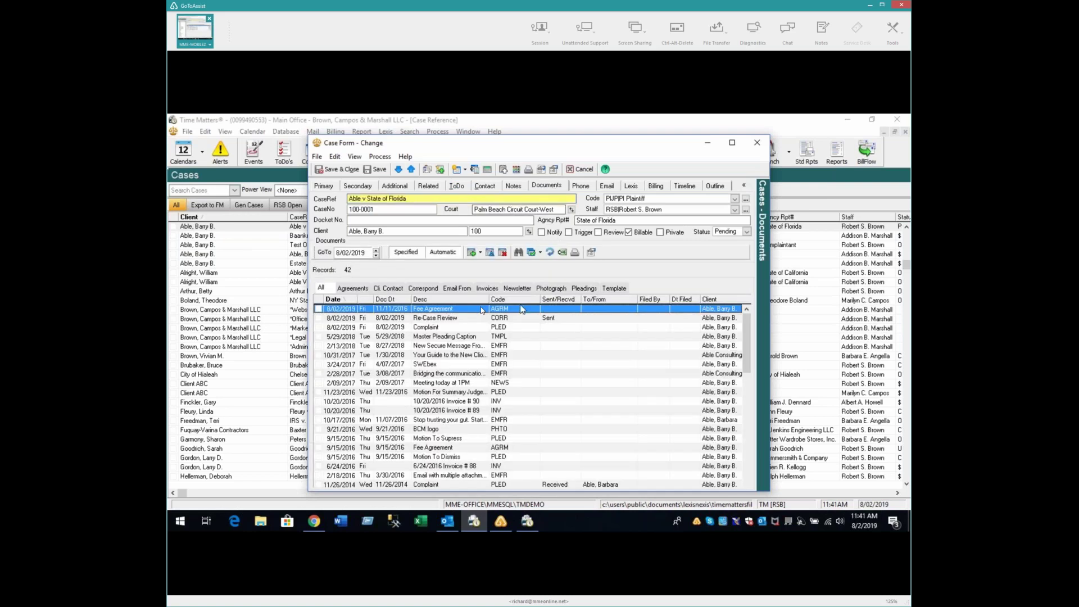
right_click(453, 311)
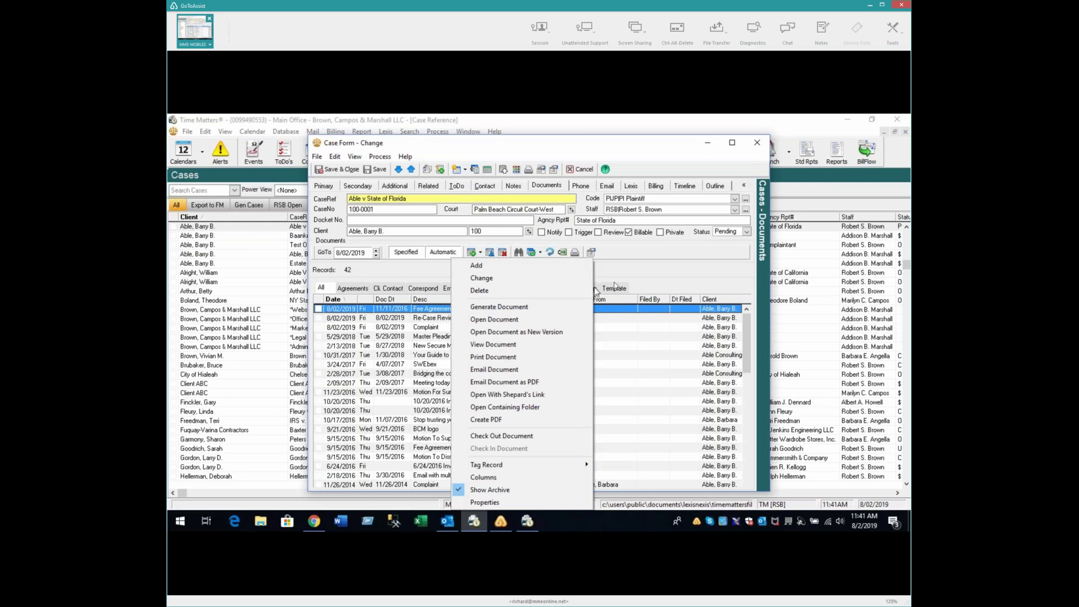
left_click(643, 276)
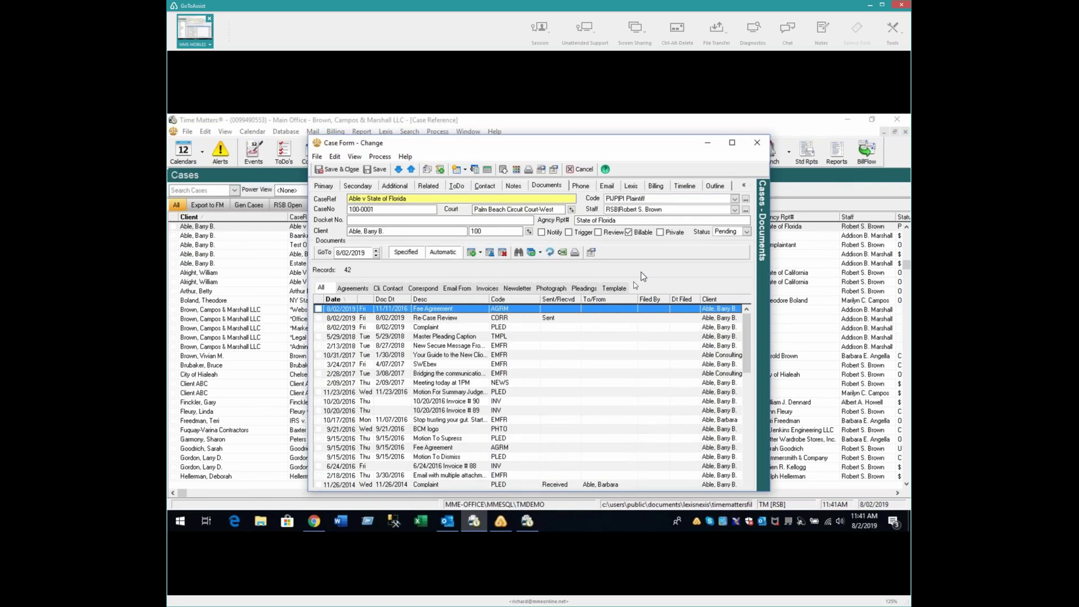
double_click(439, 328)
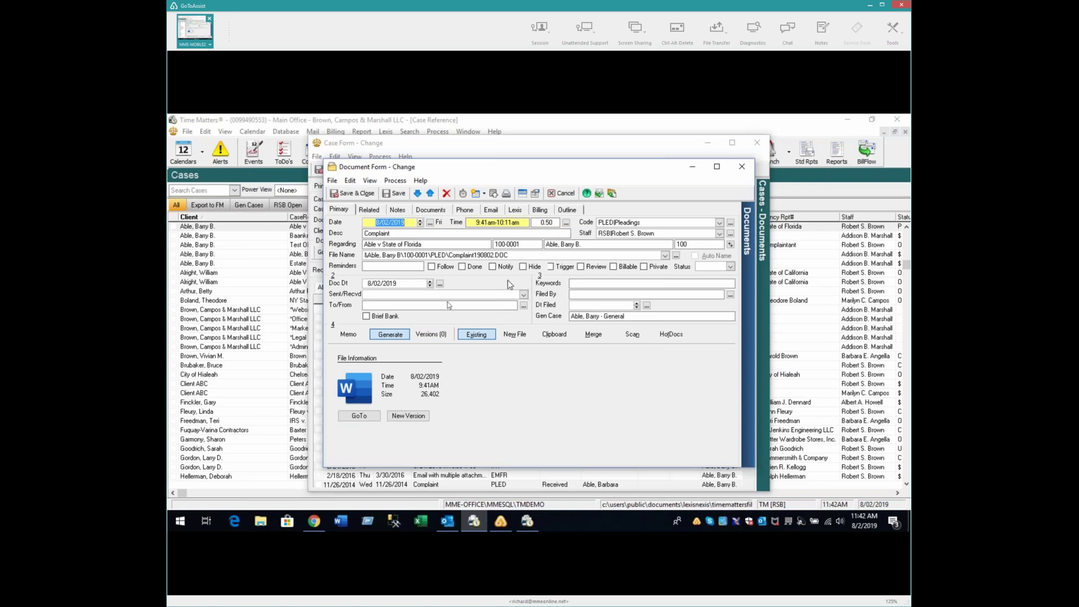
Step: Discard an unsaved billing entry for the Complaint and close its Document Form
left_click(599, 193)
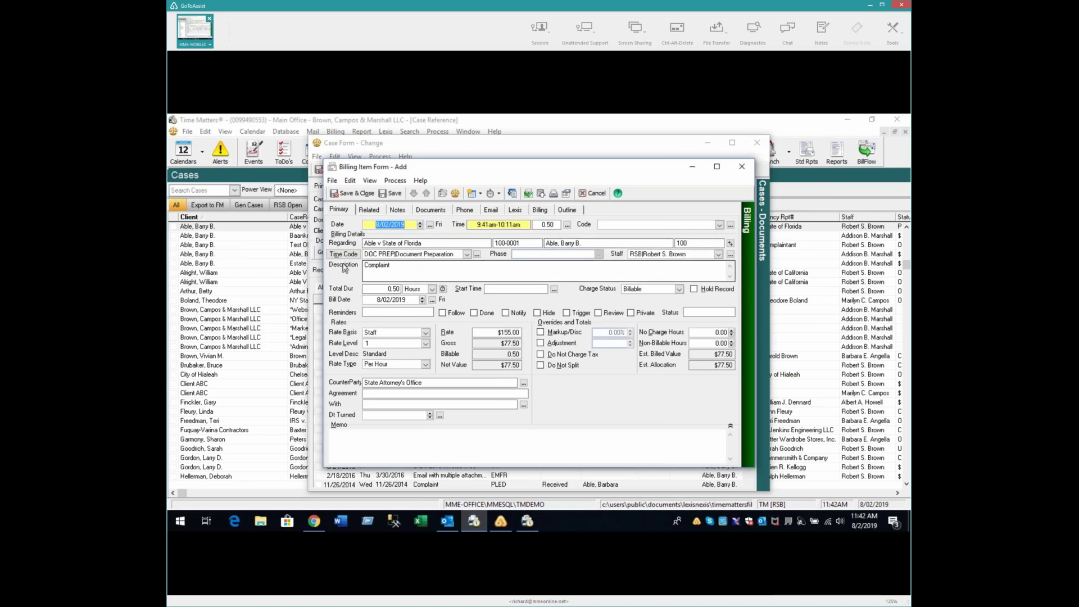
left_click(592, 195)
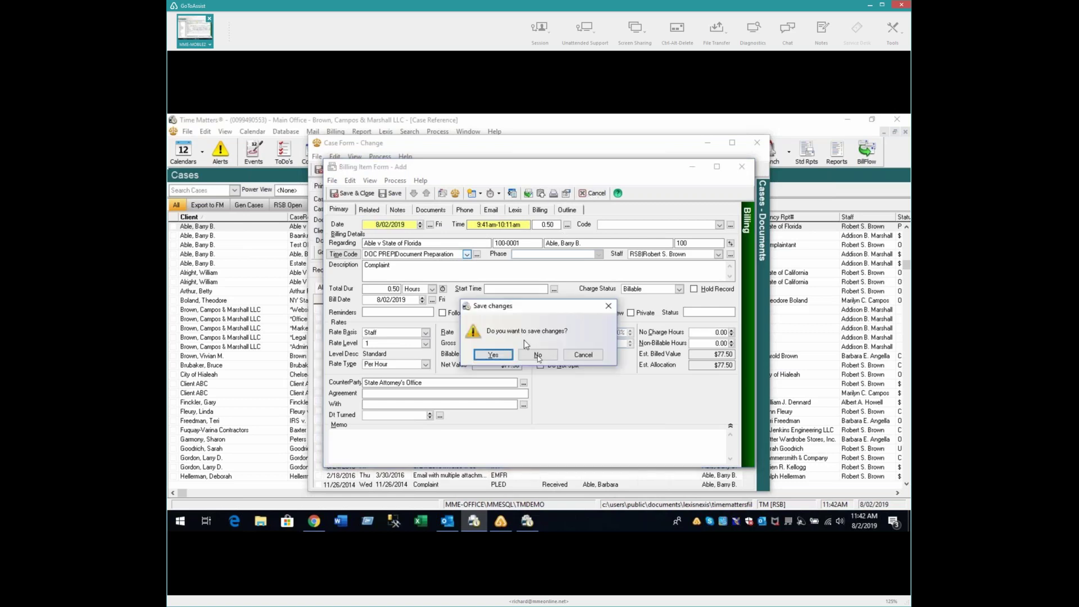
left_click(538, 356)
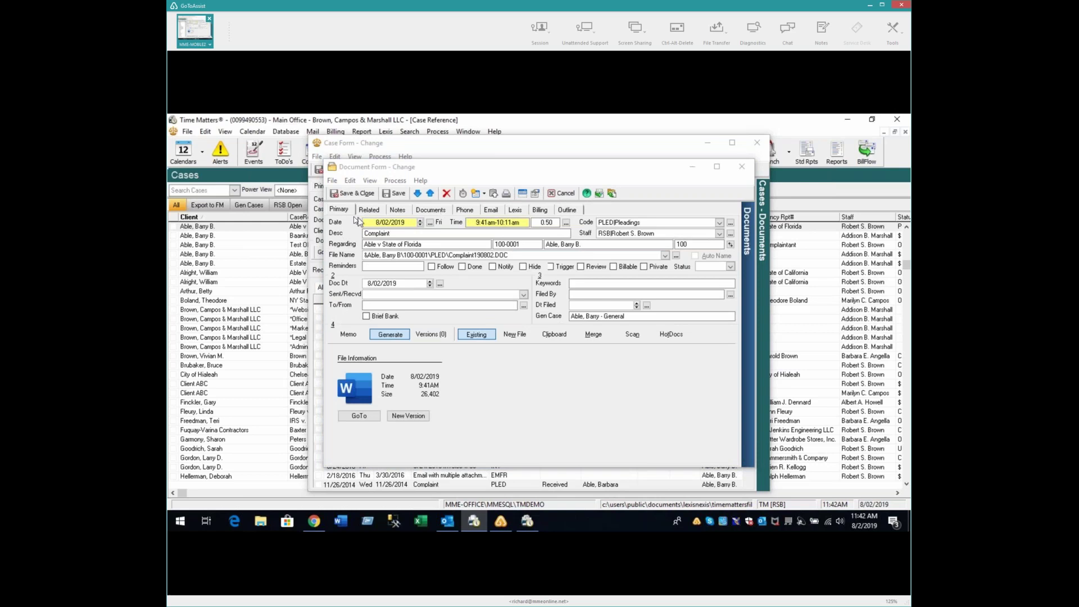
left_click(561, 194)
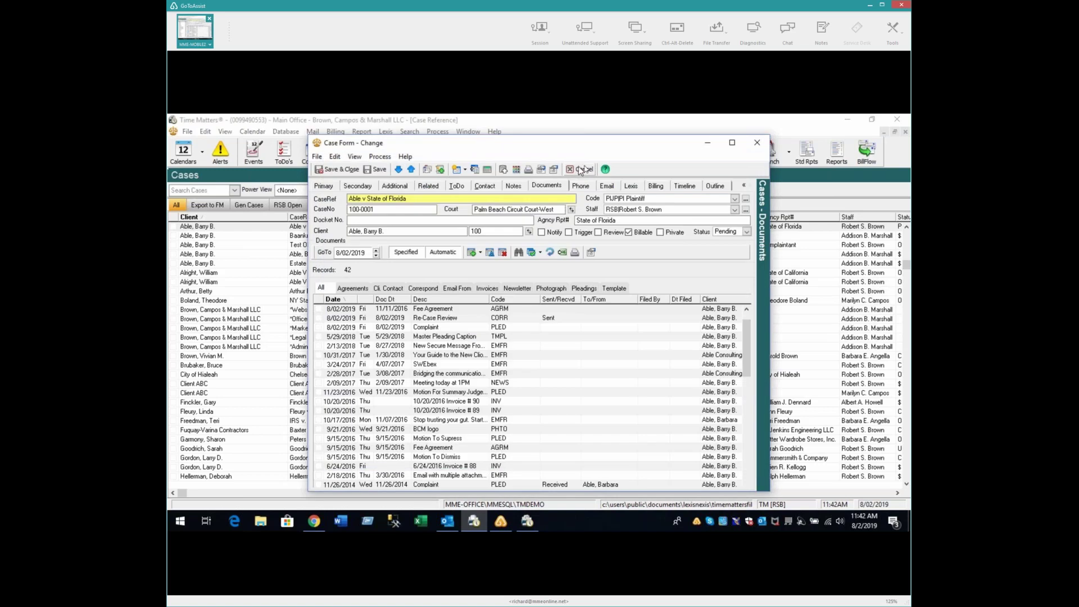
Step: Close the Able v State of Florida Case Form and bring Chrome to the front
left_click(584, 170)
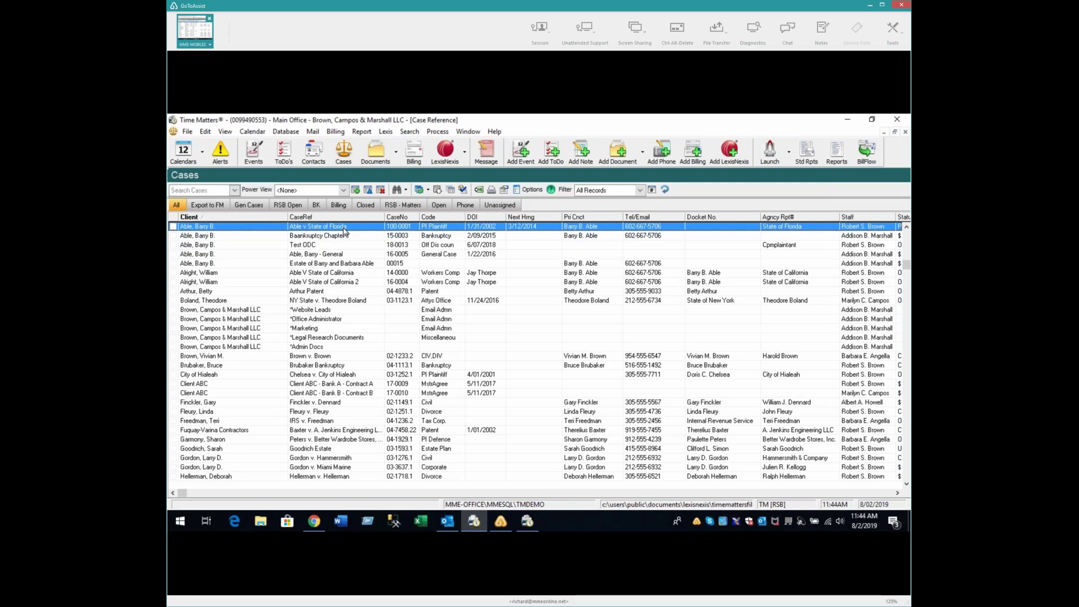
left_click(314, 522)
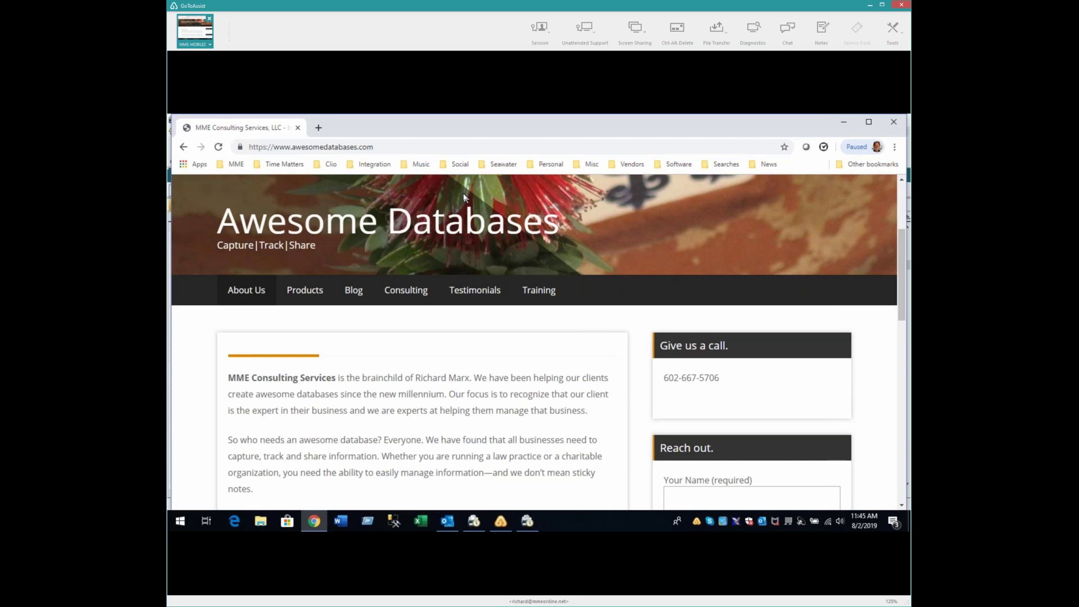
Step: Review the Awesome Databases About Us page describing MME Consulting Services
mouse_move(476, 527)
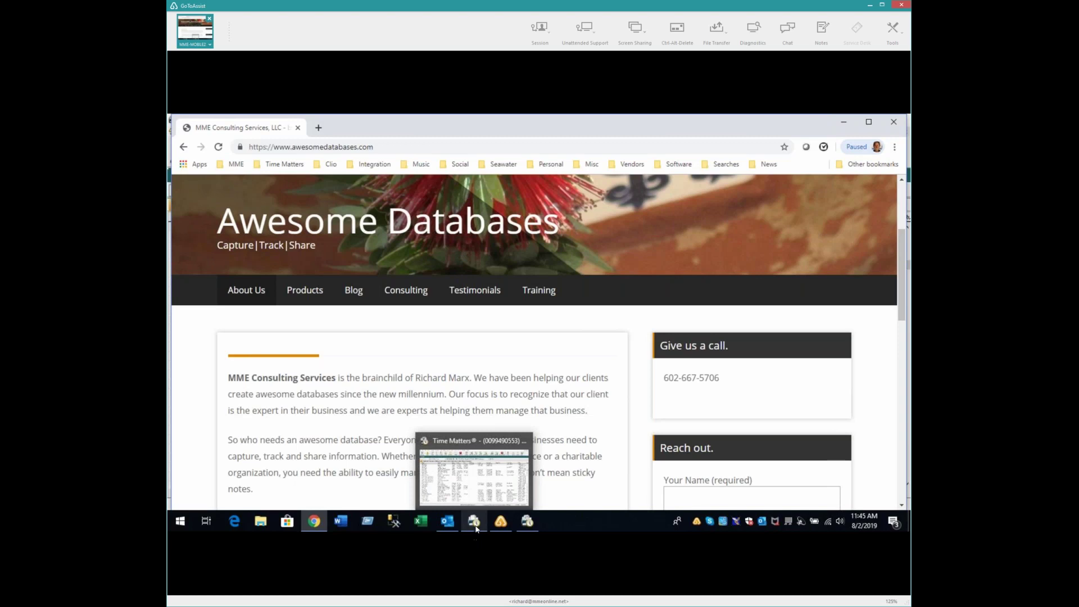
Step: Return to Time Matters and sort the Cases list by CaseRef
left_click(476, 523)
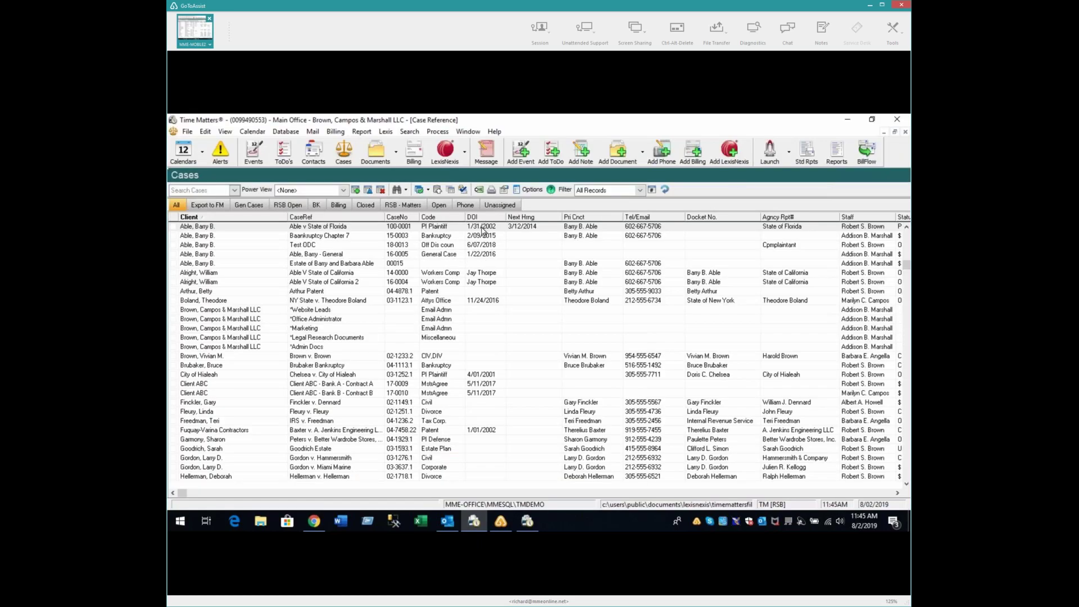
left_click(483, 227)
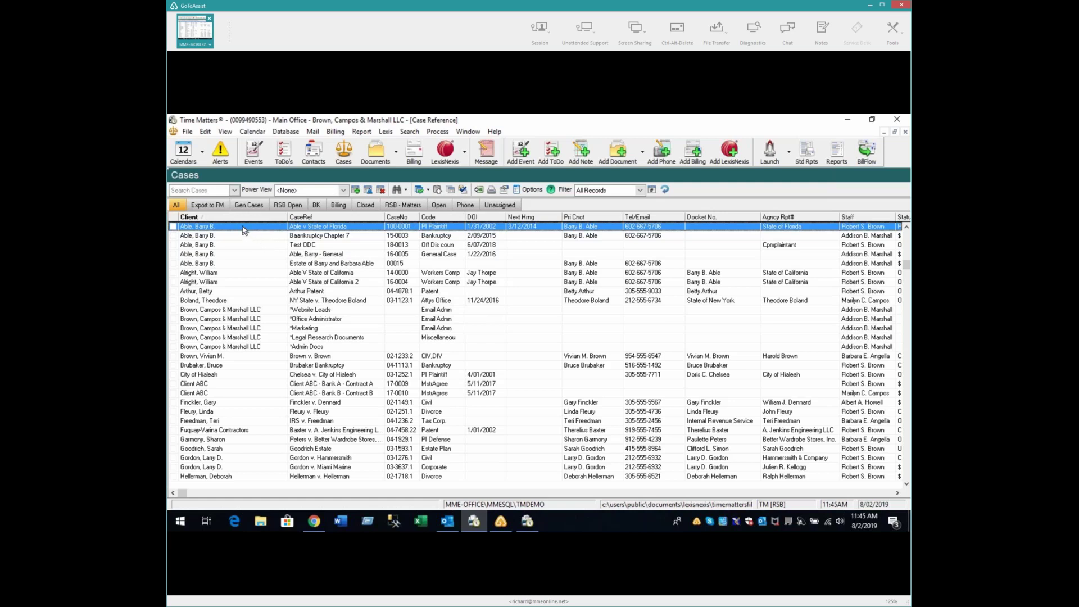
type("Ho")
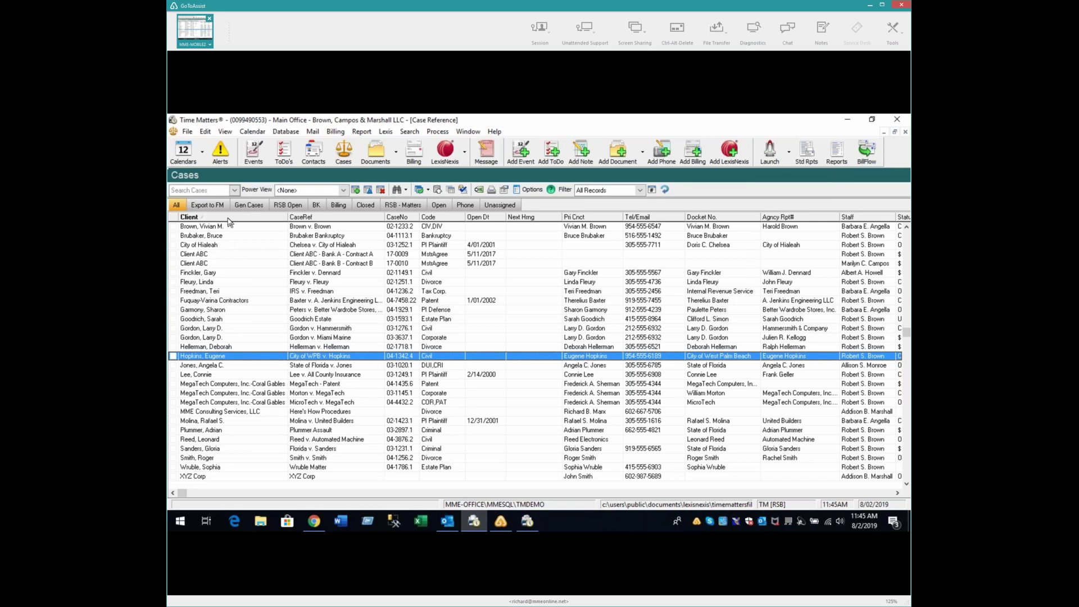
left_click(312, 219)
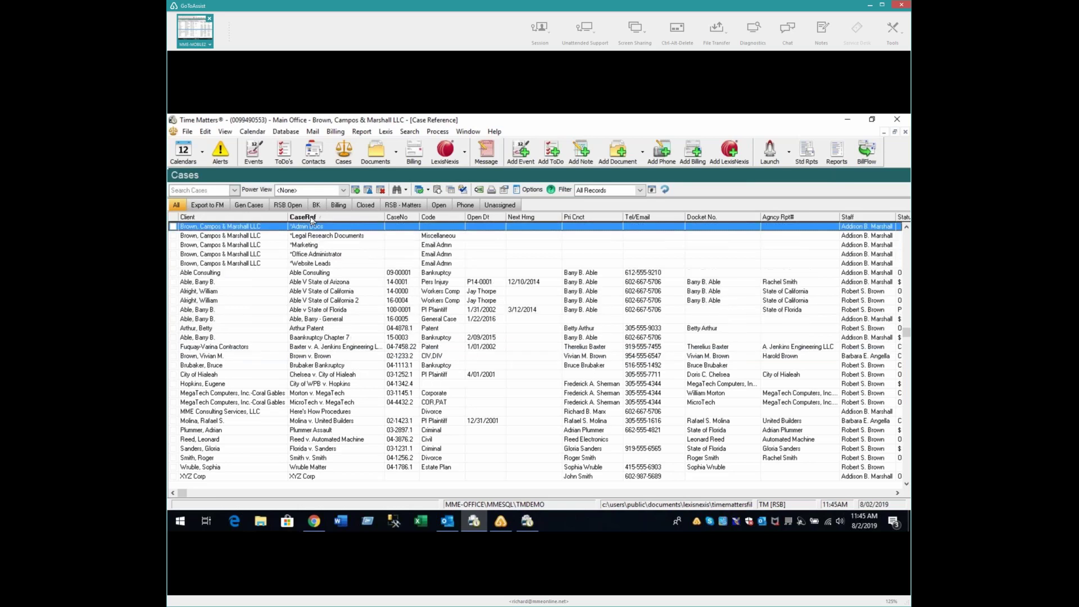
Step: Find MME via QuickPik and open the MME Consulting Services Here's How Procedures case
type("MME")
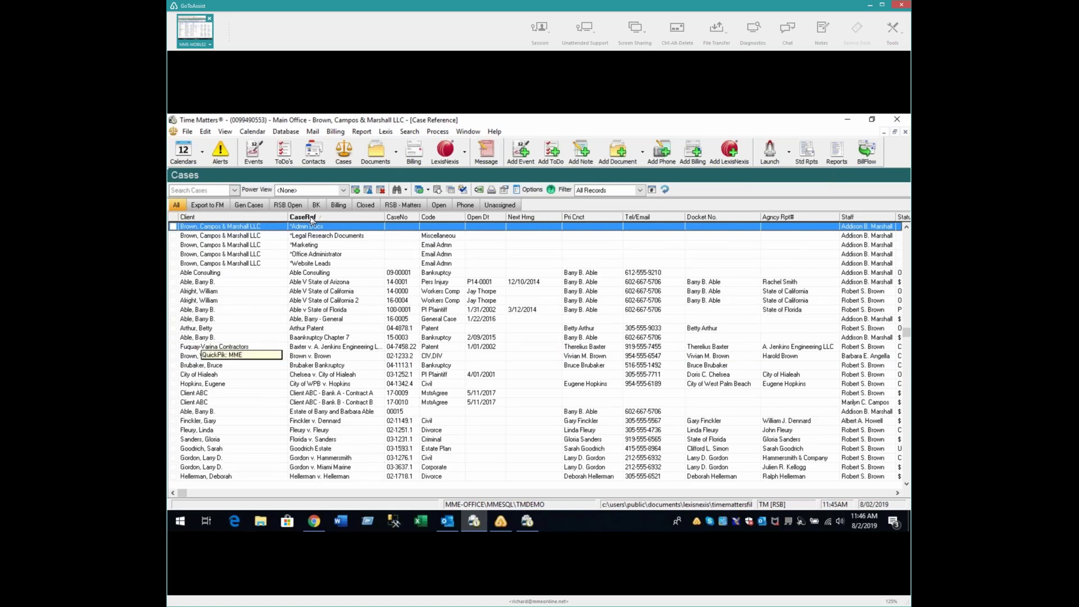
key("Return")
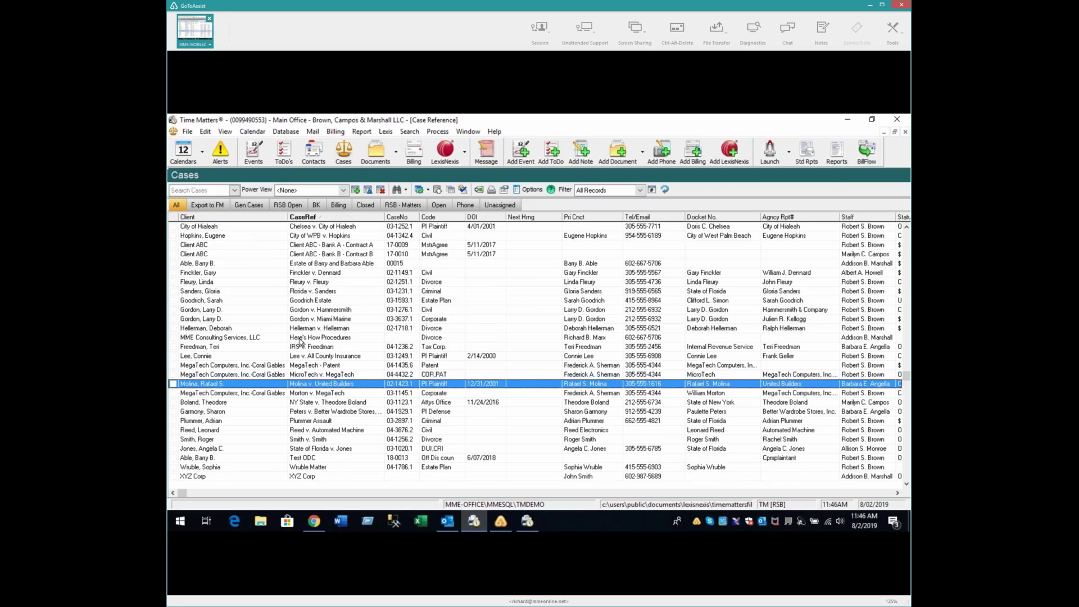
left_click(300, 339)
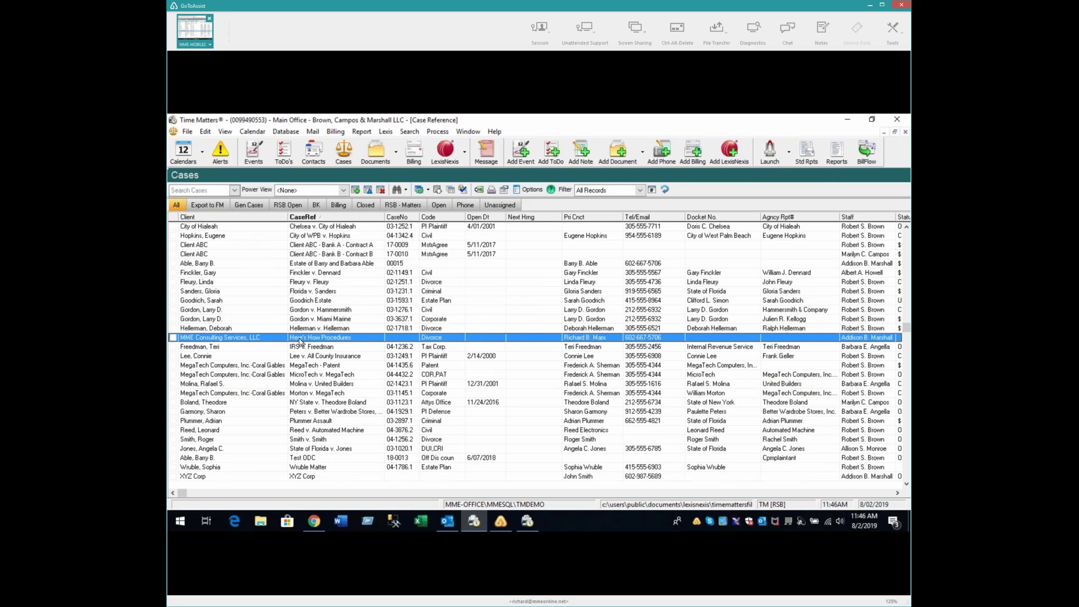
double_click(299, 339)
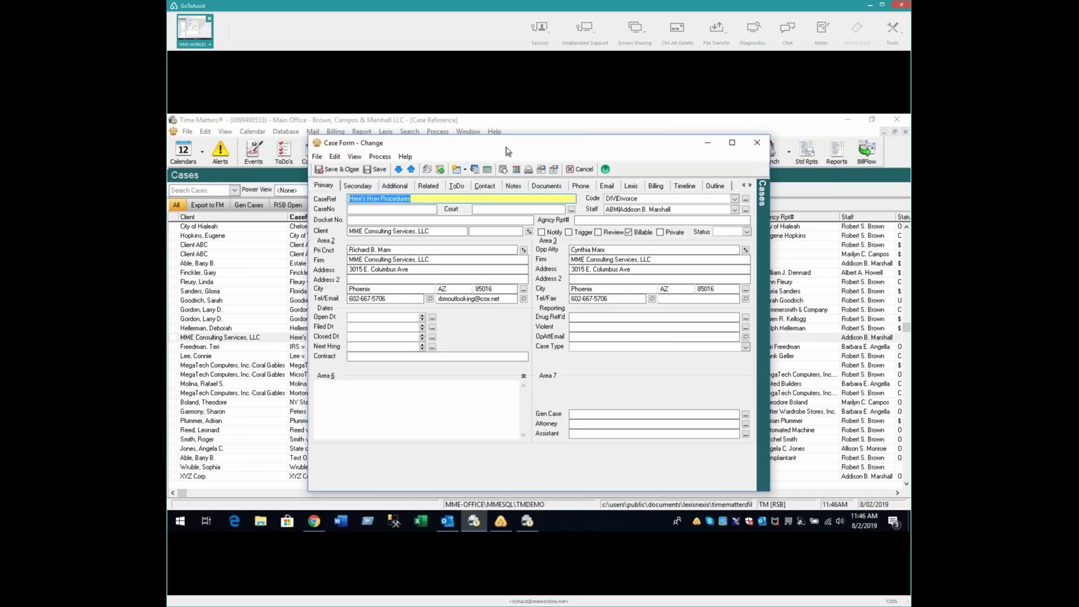
Step: Sort the case's 55 documents by description, then close the case without saving
left_click(546, 187)
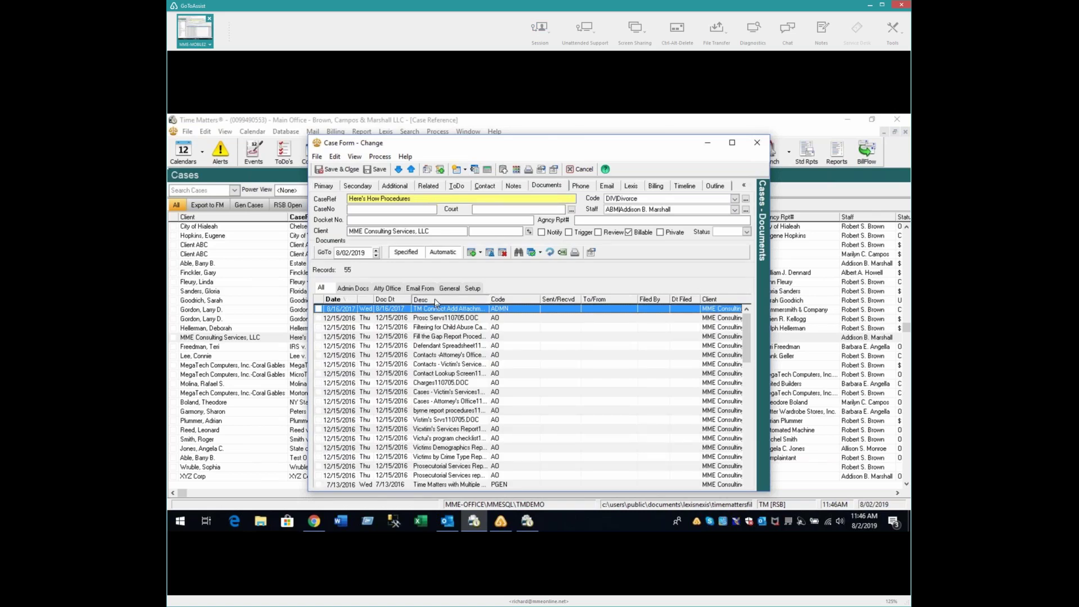
left_click(436, 301)
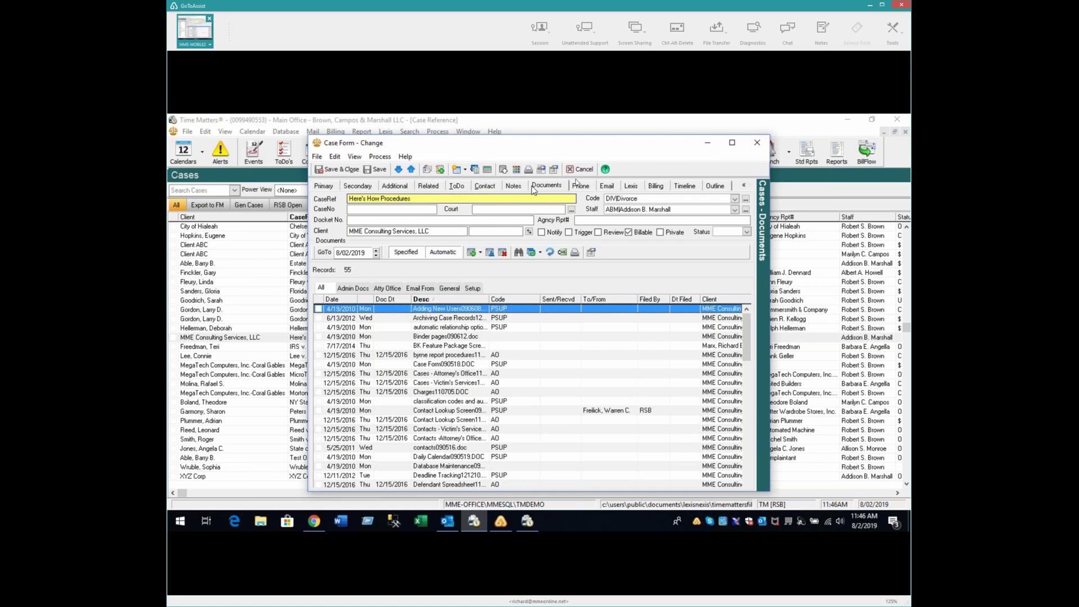
left_click(579, 170)
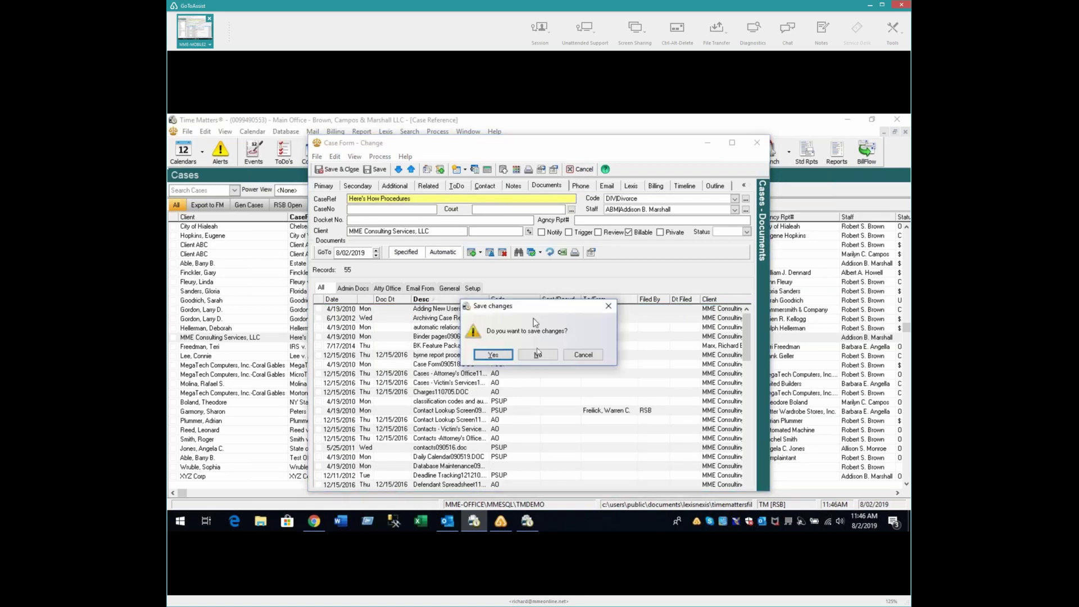
left_click(539, 354)
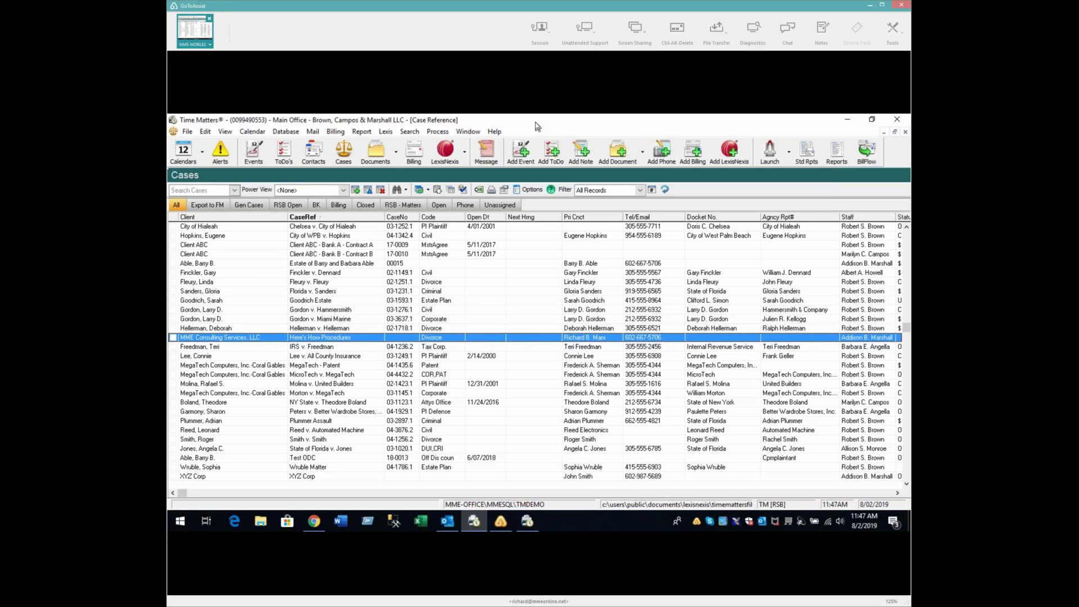
left_click(188, 133)
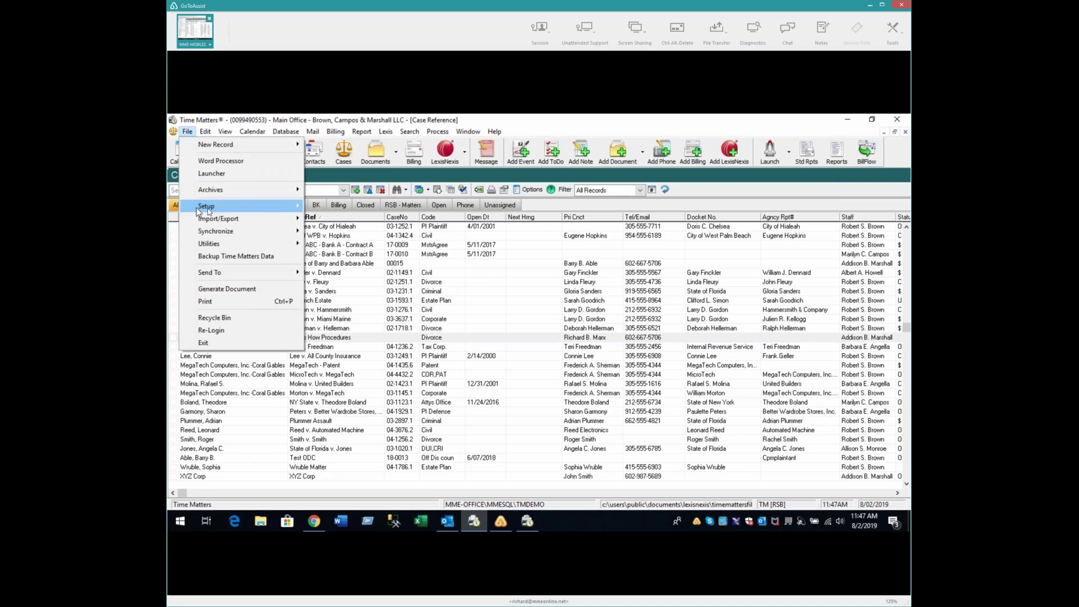
mouse_move(268, 208)
mouse_move(354, 208)
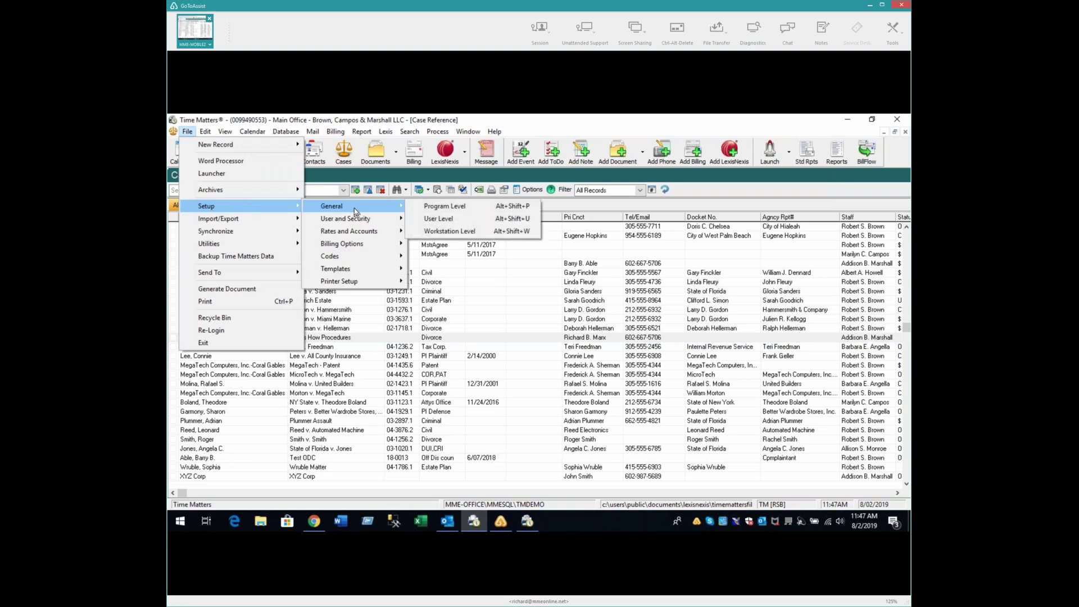
left_click(447, 206)
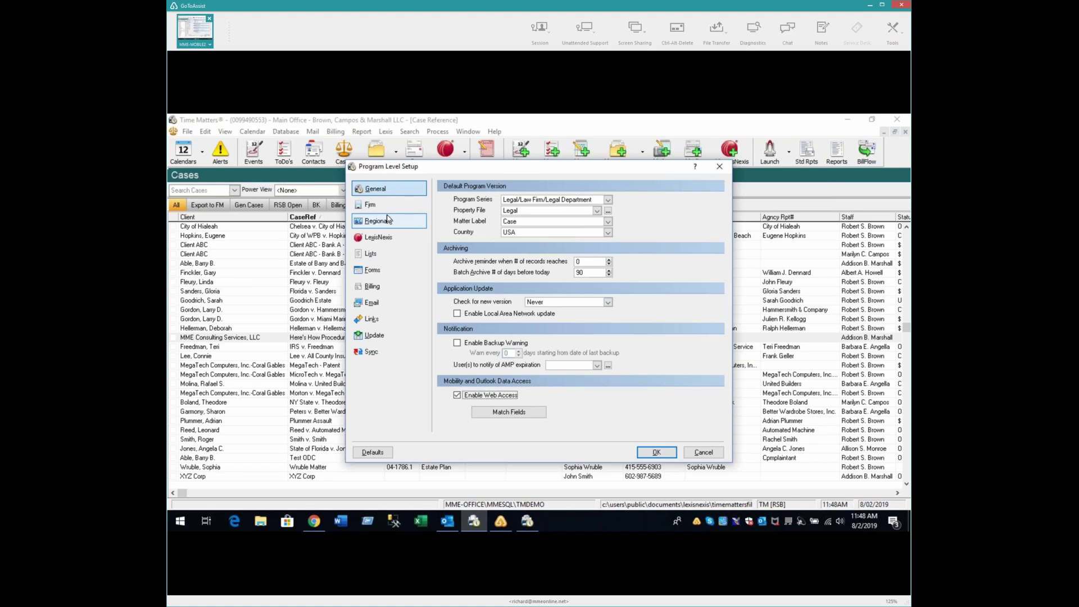
left_click(370, 322)
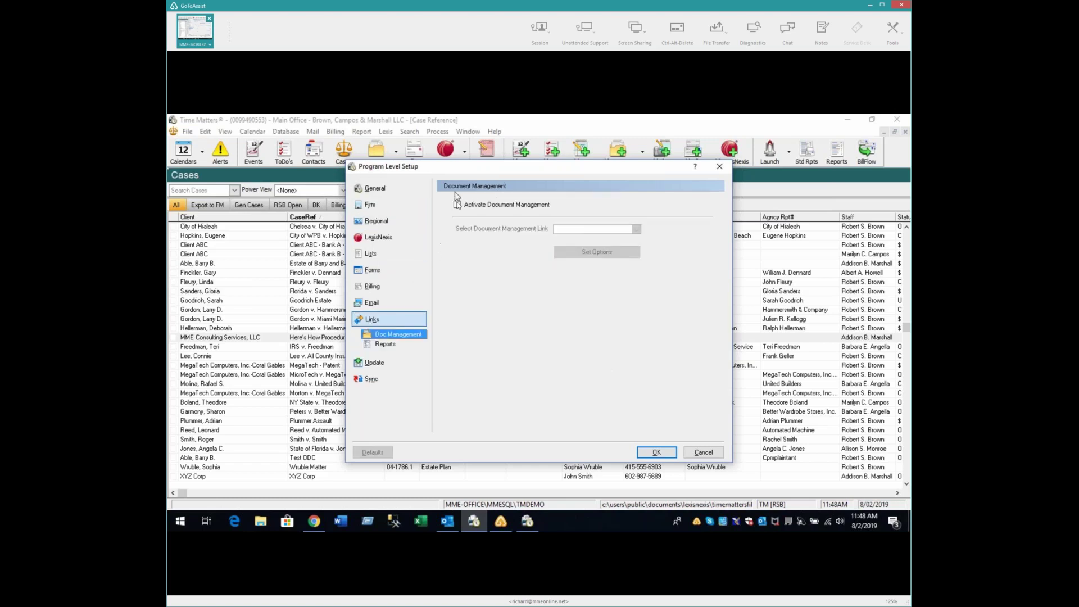
left_click(457, 205)
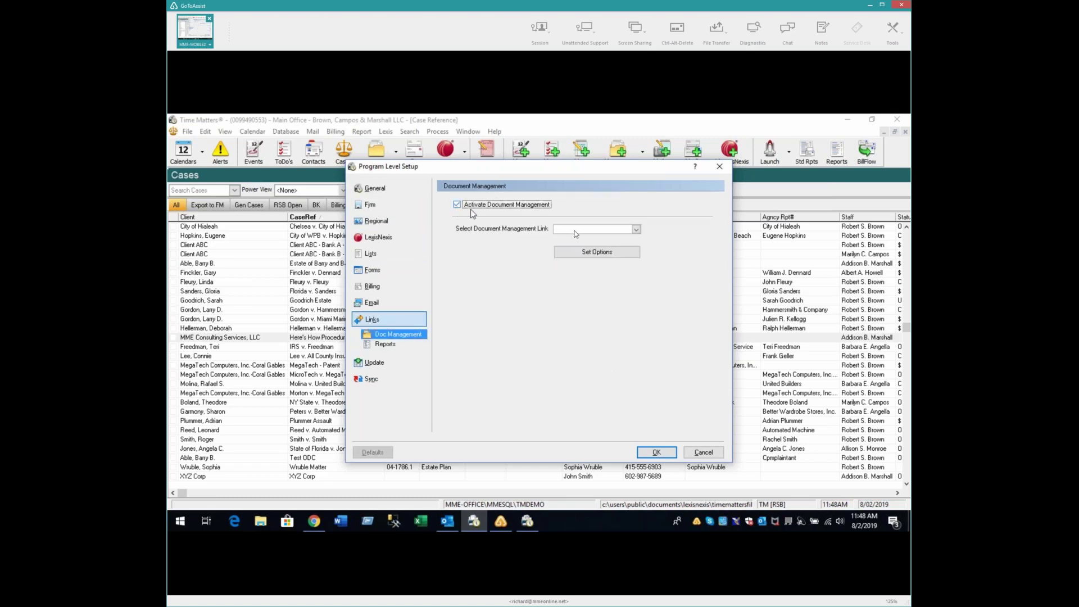
left_click(636, 230)
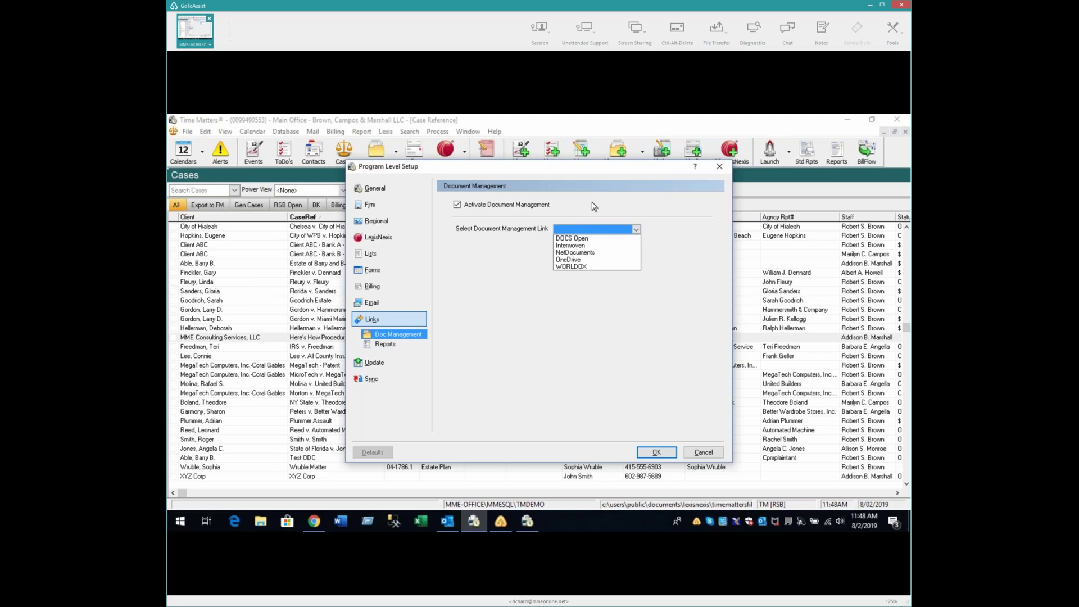
left_click(458, 205)
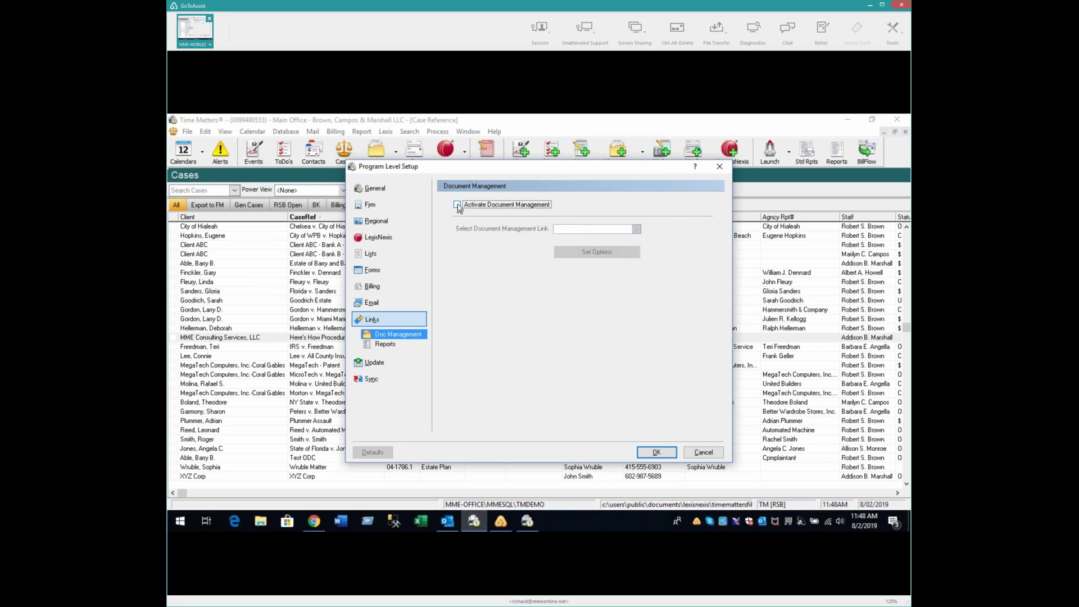
left_click(703, 453)
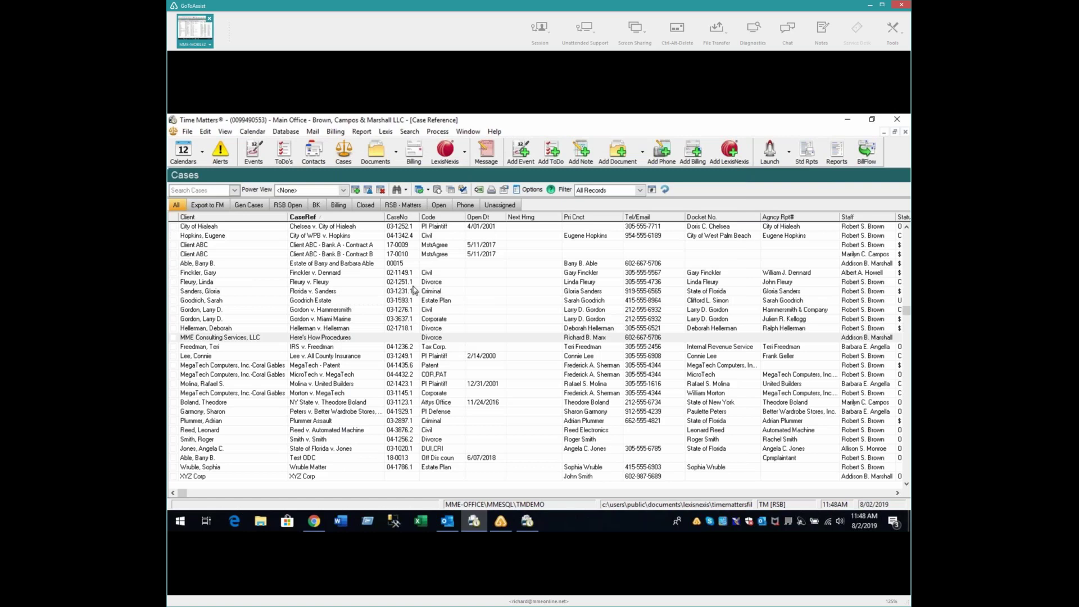
left_click(413, 285)
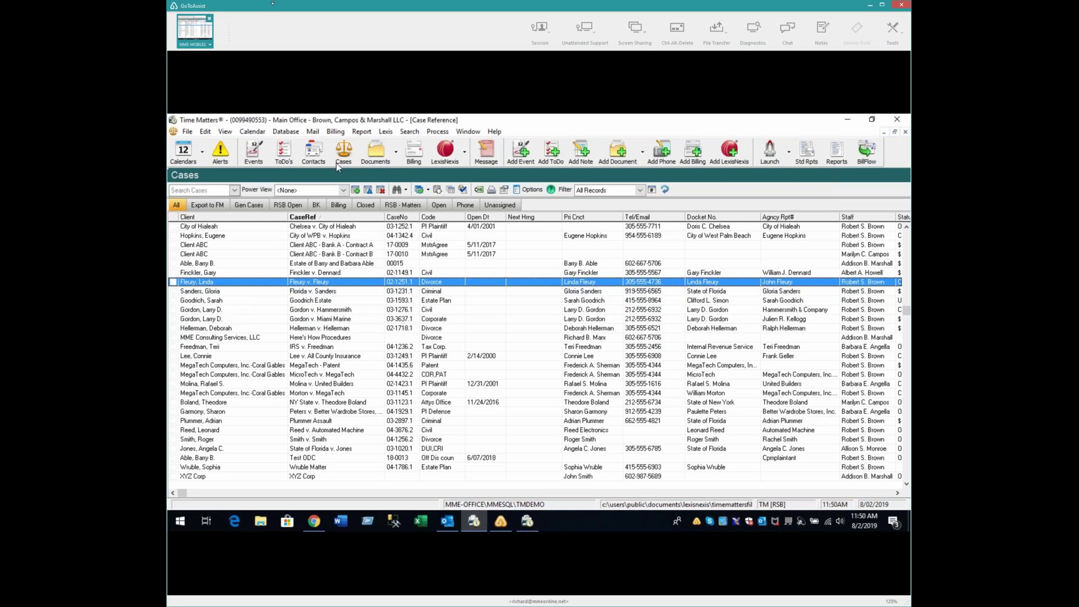
left_click(188, 134)
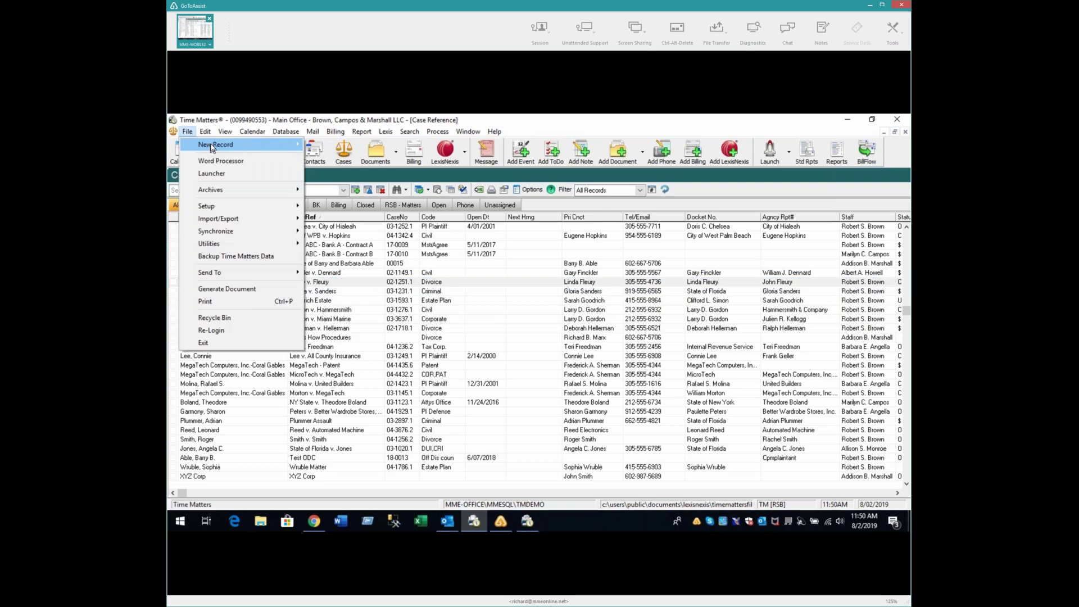
mouse_move(212, 148)
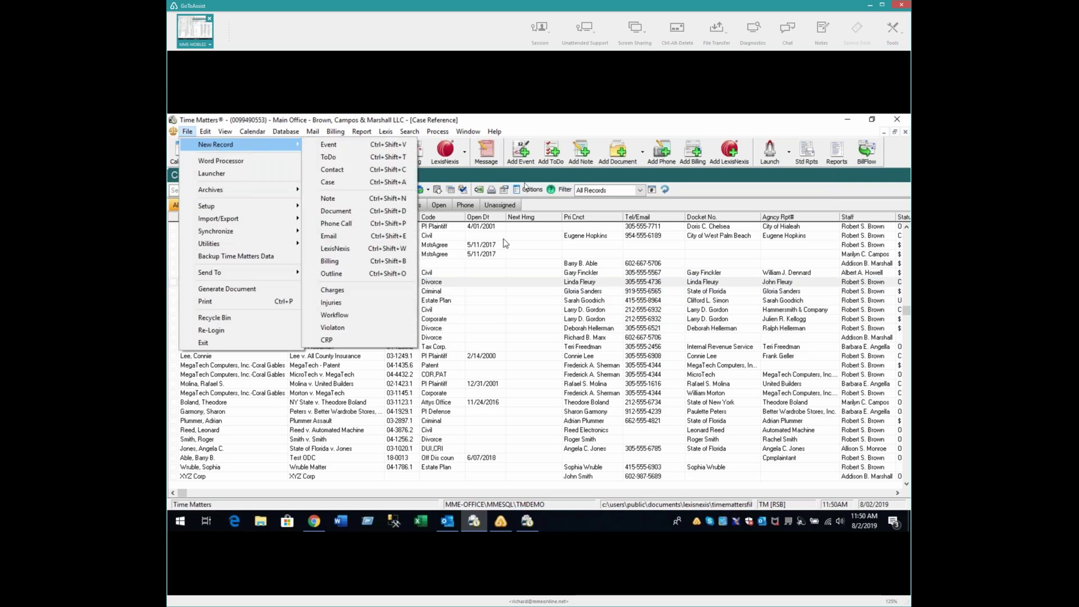
left_click(555, 127)
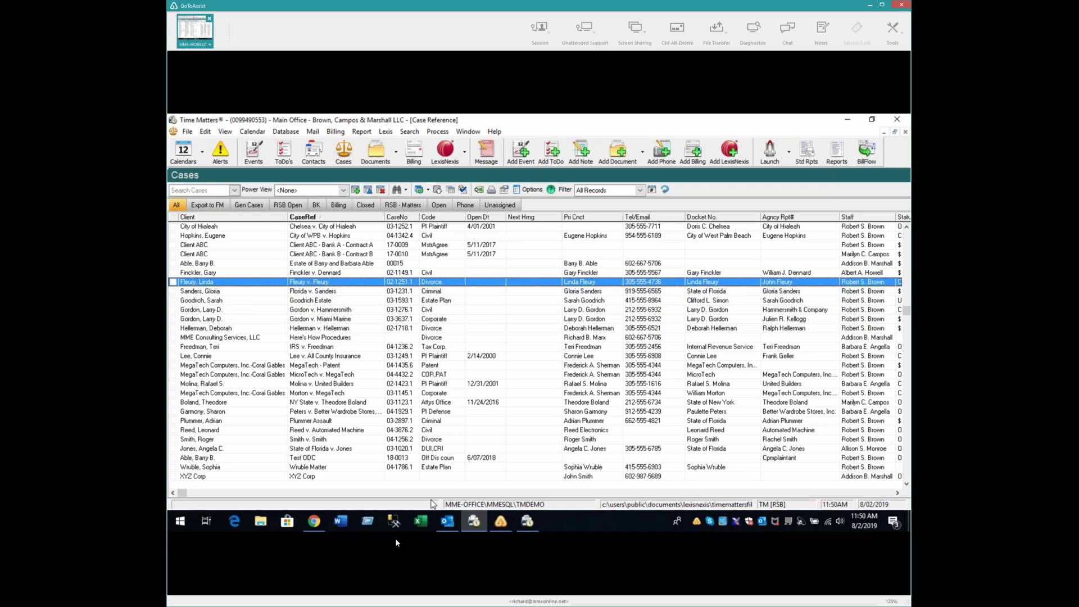
Step: Find the MME Consulting Services, LLC contact and save Suite 100 as its Address 2
left_click(318, 158)
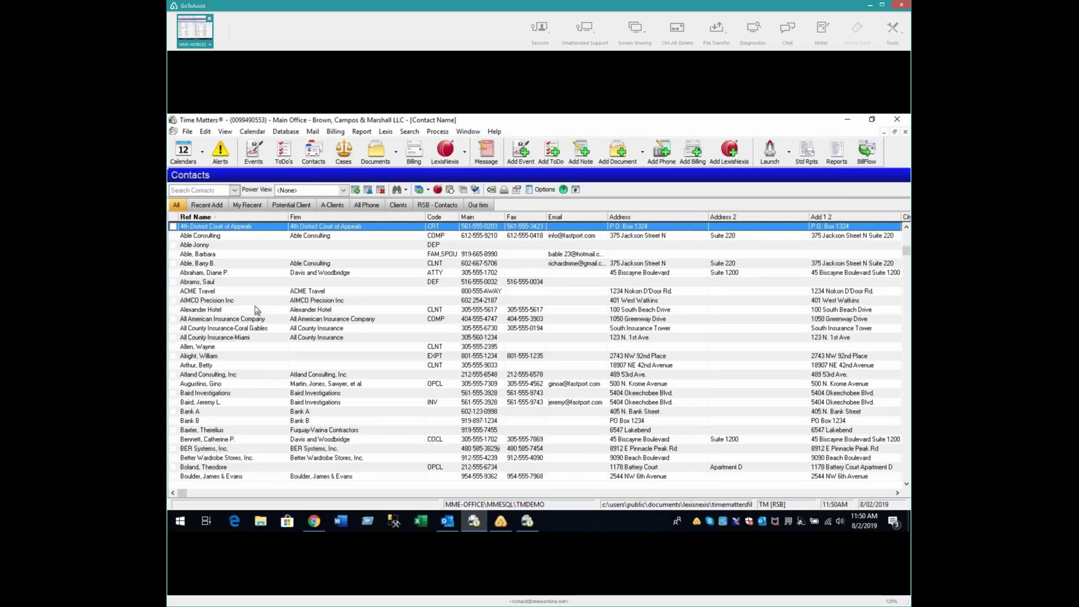
type("MME")
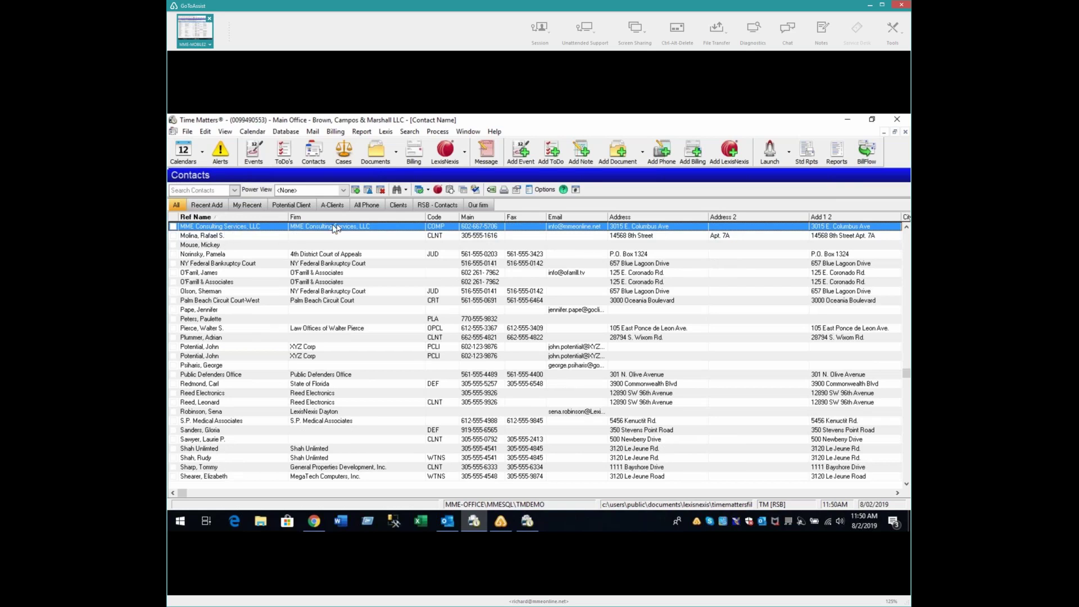
double_click(357, 227)
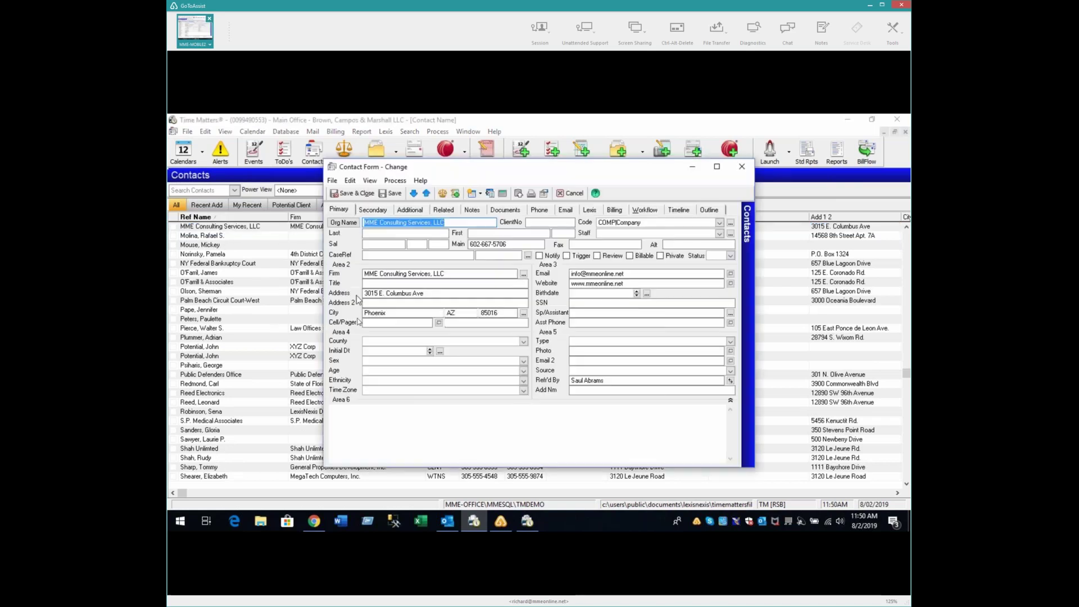
left_click(372, 304)
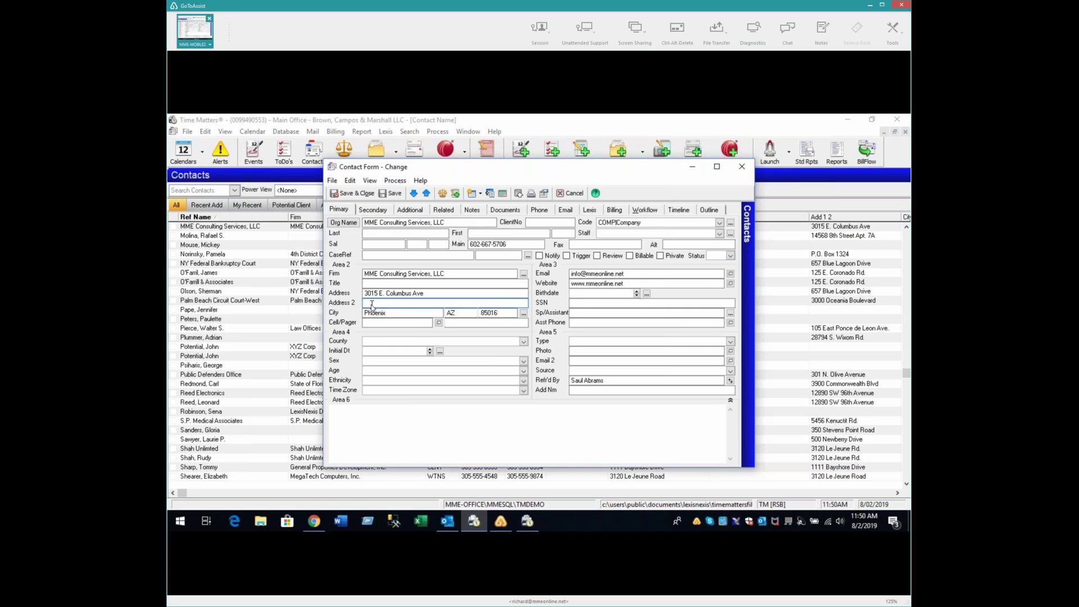
type("Suite1")
key("BackSpace")
type("100")
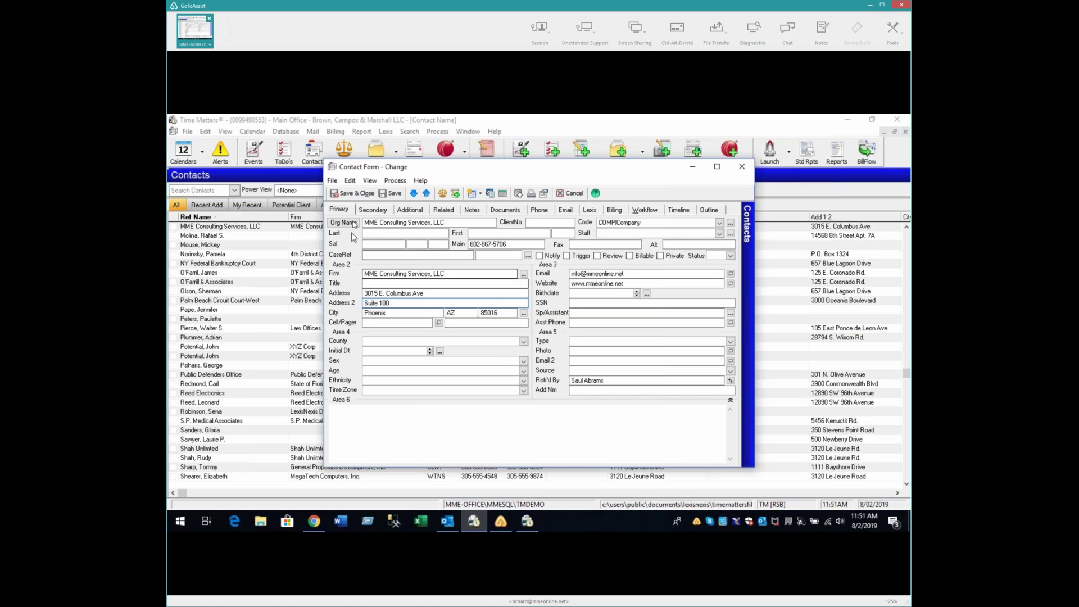
left_click(355, 194)
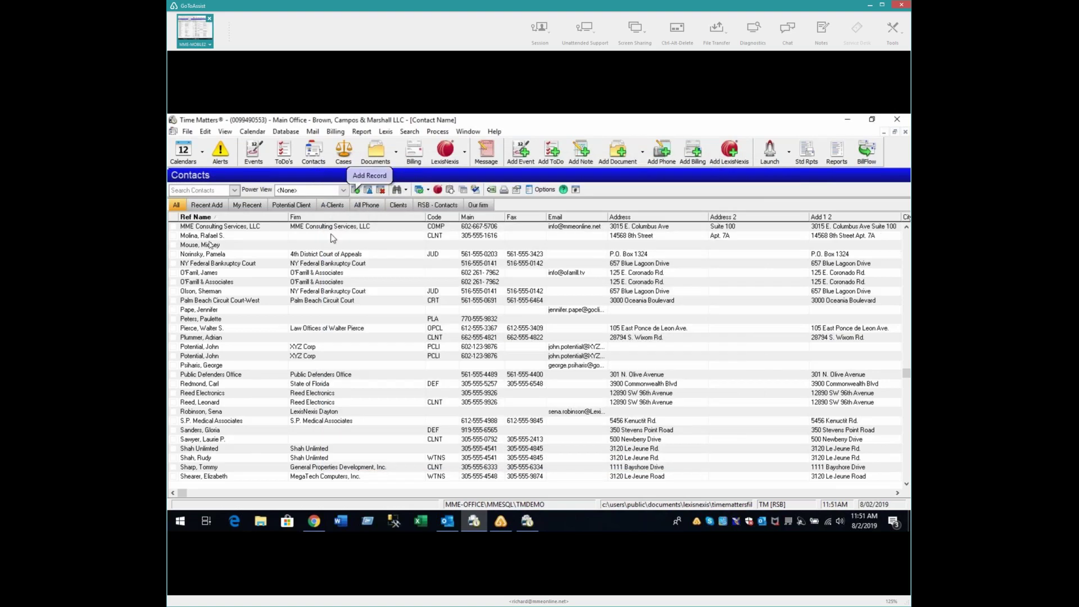
Step: Open an MME Consulting employee's contact, select its Suite 100 address, then switch to Chrome
left_click(224, 227)
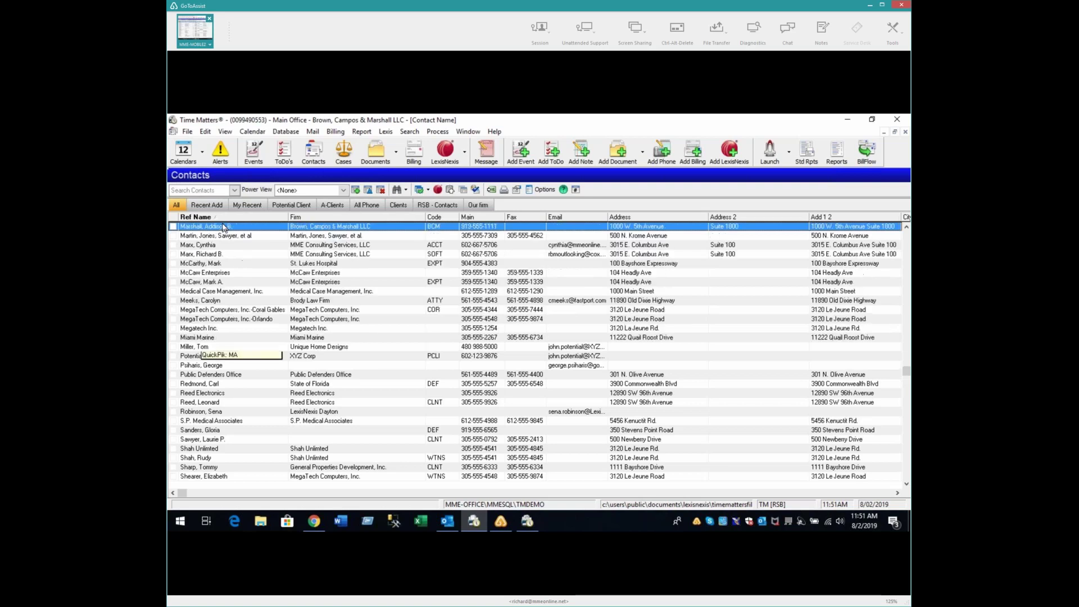
type("MARX")
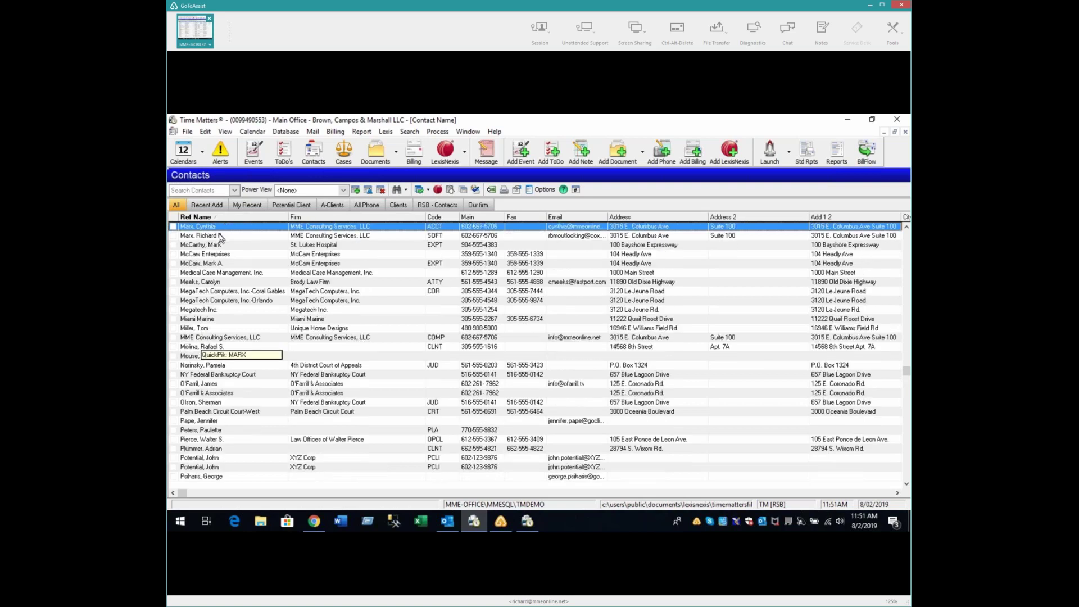
left_click(220, 235)
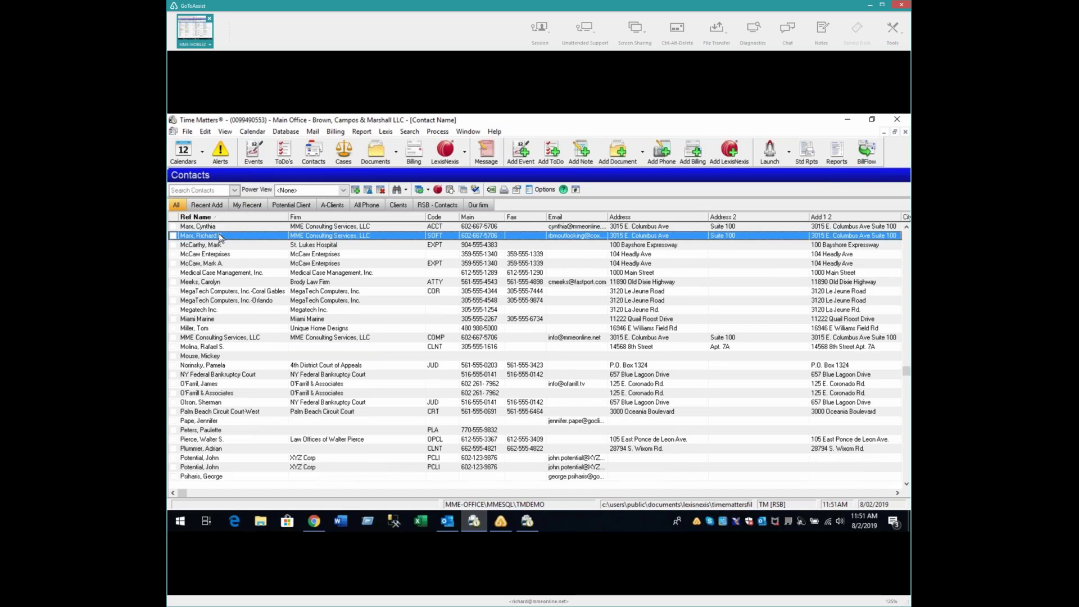
double_click(219, 235)
left_click(407, 304)
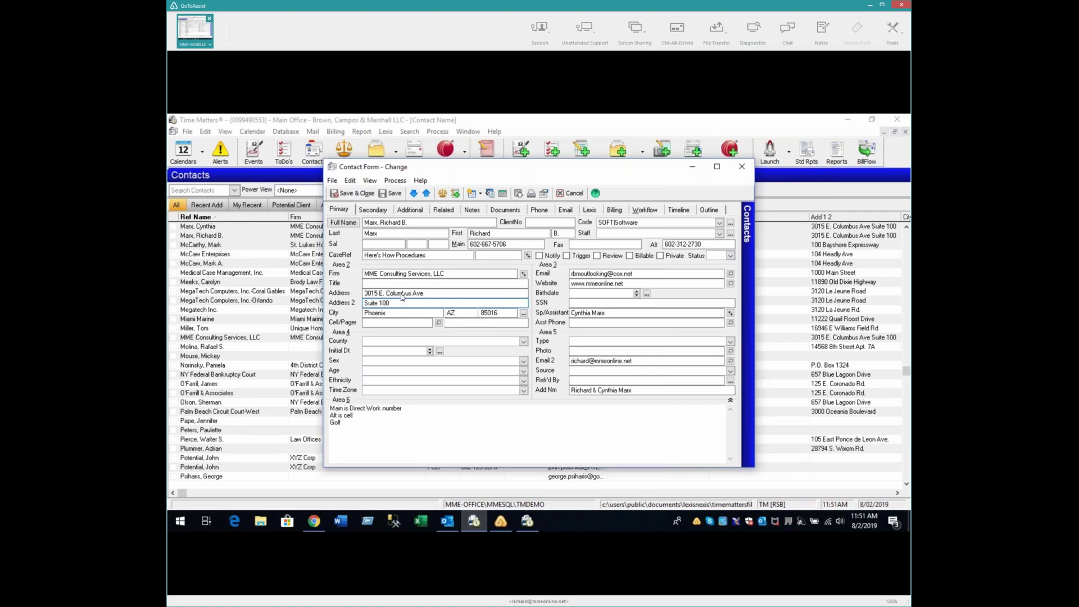
left_click(360, 195)
left_click(314, 522)
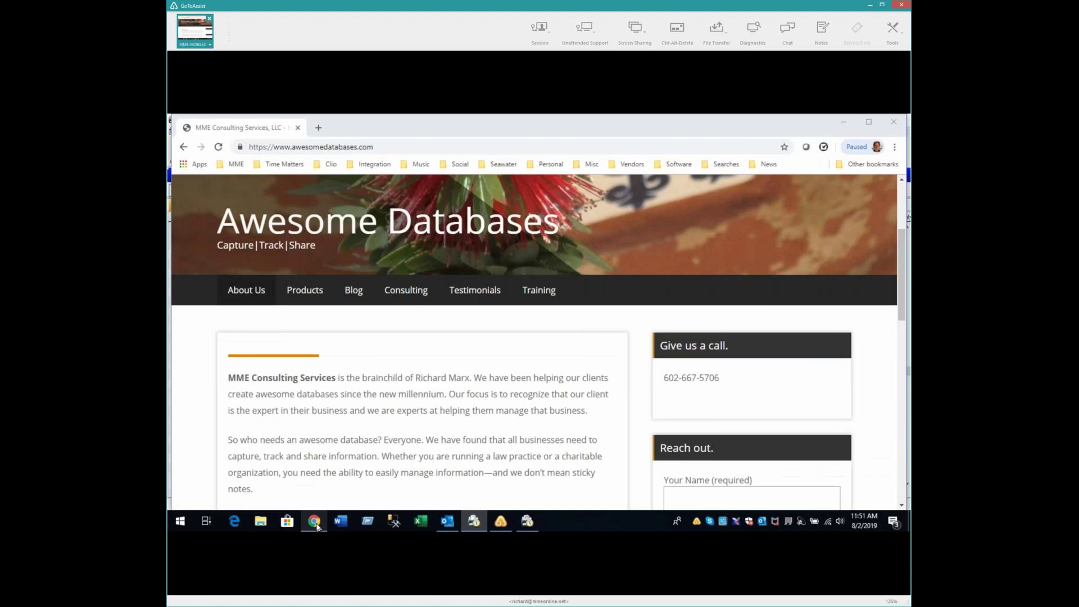